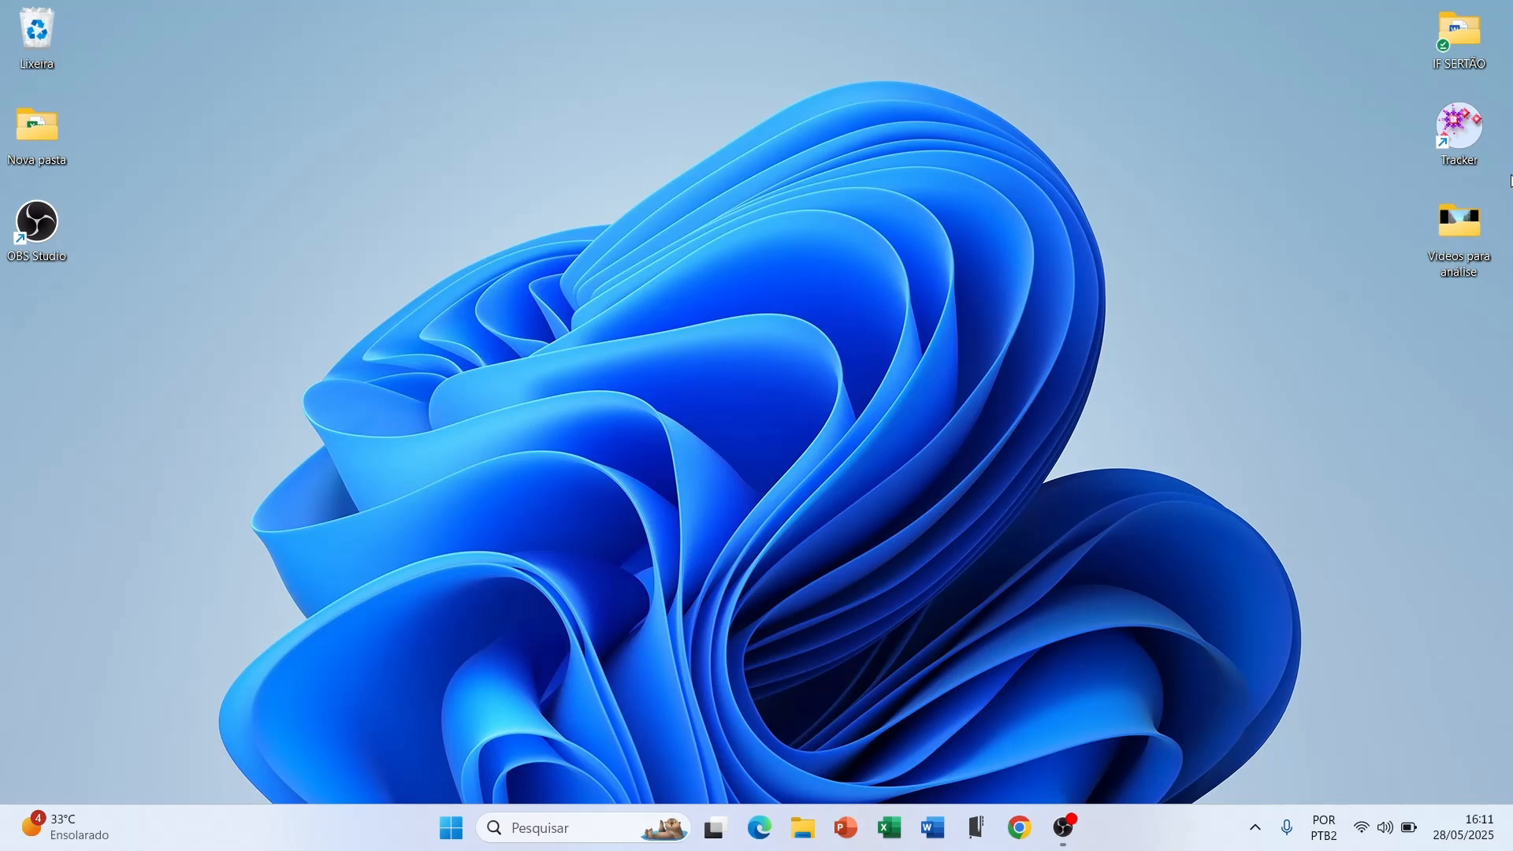
Launch Tracker from the desktop and maximize its window
{"action": "double_click", "coordinate": [1451, 140]}
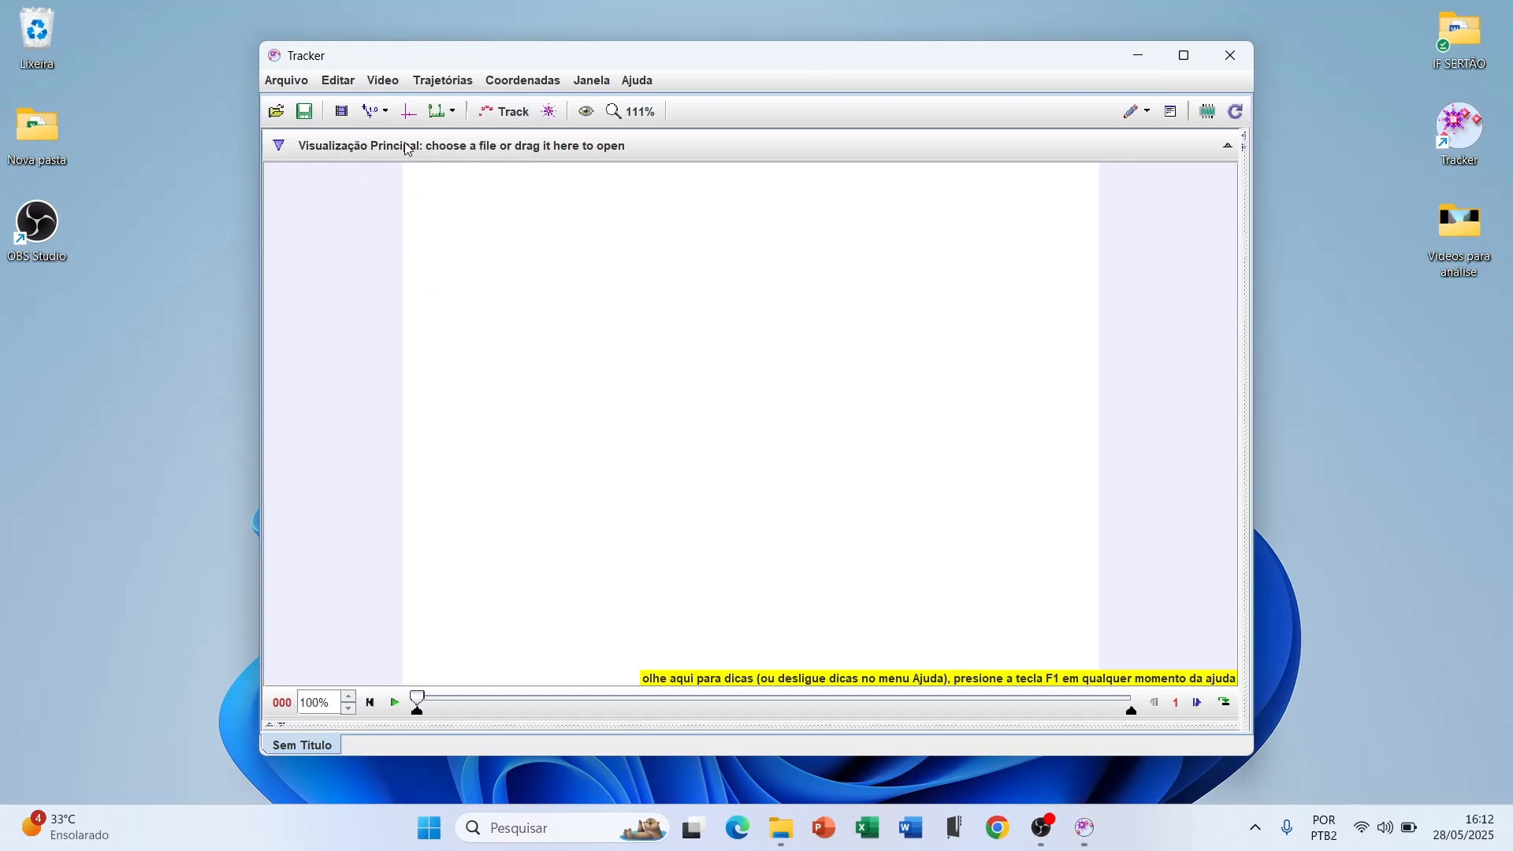
{"action": "left_click", "coordinate": [1182, 56]}
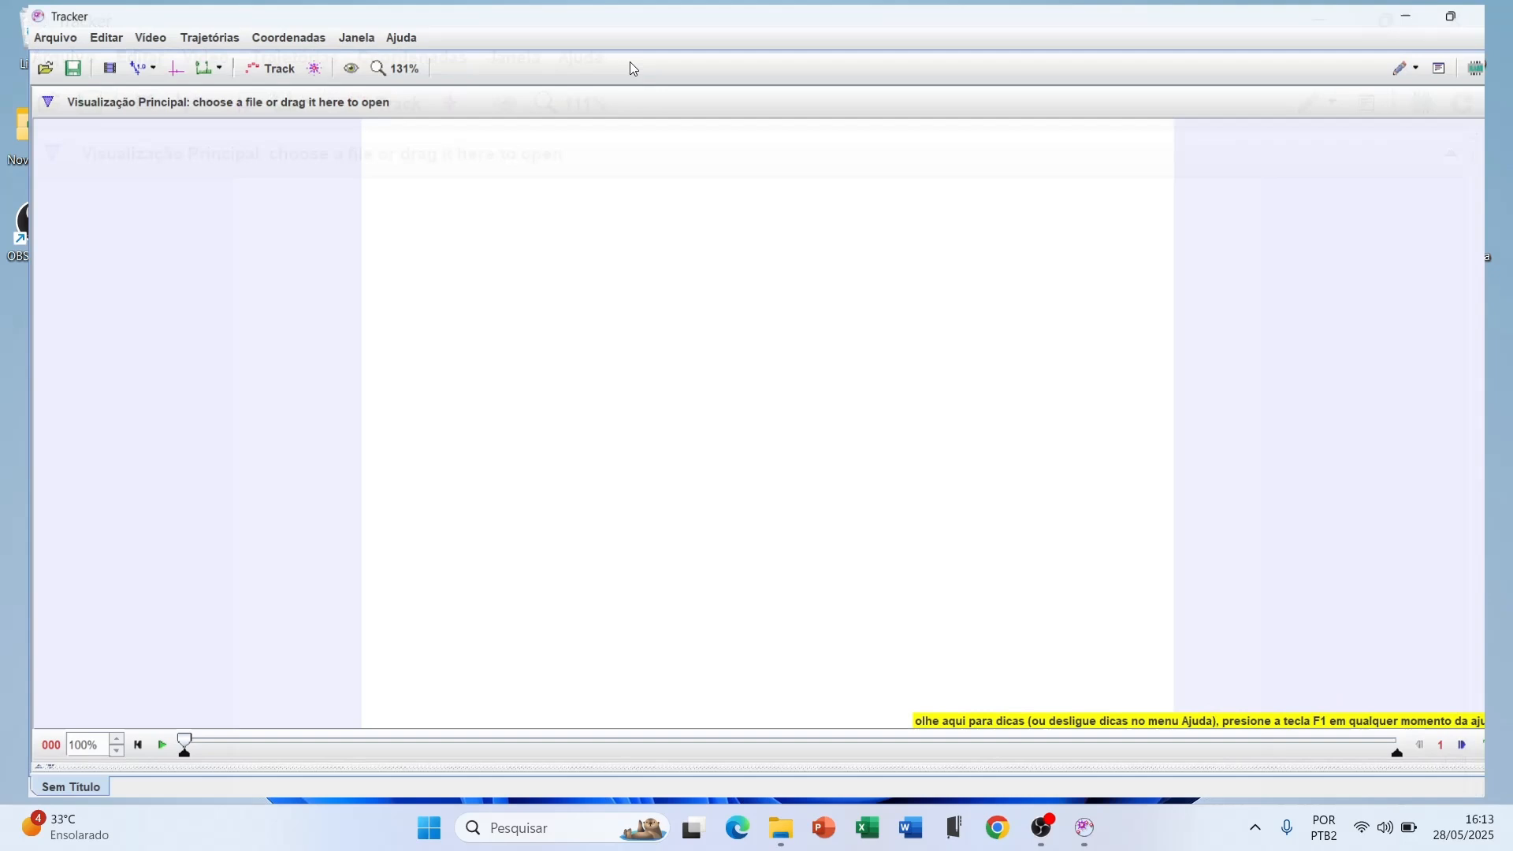
Open the video Lançamento Obliquo.mp4 from the desktop folder of videos for analysis, preview its playback and rewind it
{"action": "left_click", "coordinate": [30, 34]}
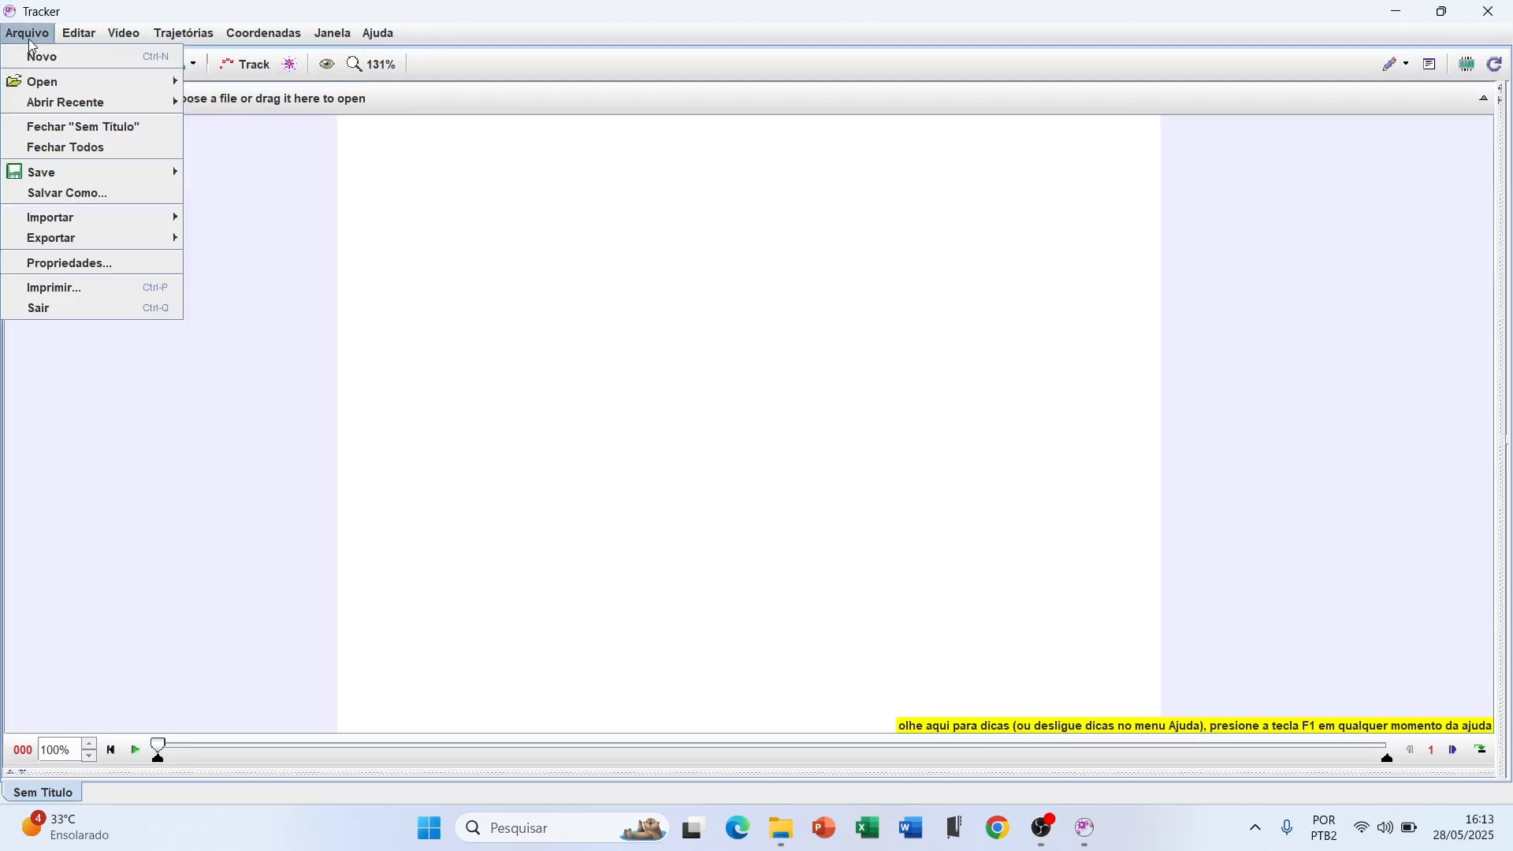
{"action": "mouse_move", "coordinate": [49, 87]}
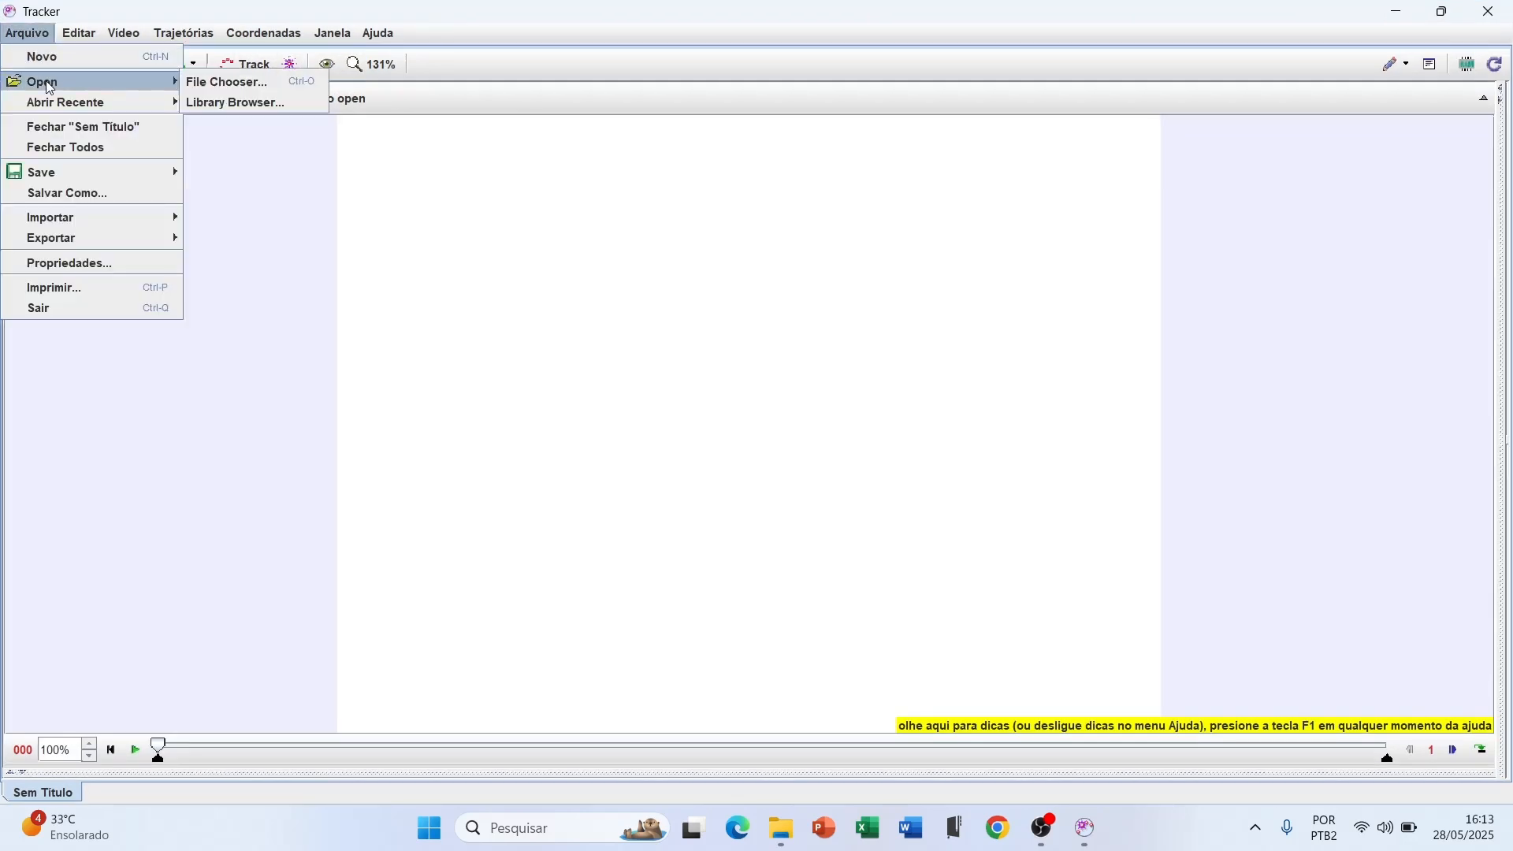
{"action": "left_click", "coordinate": [258, 83]}
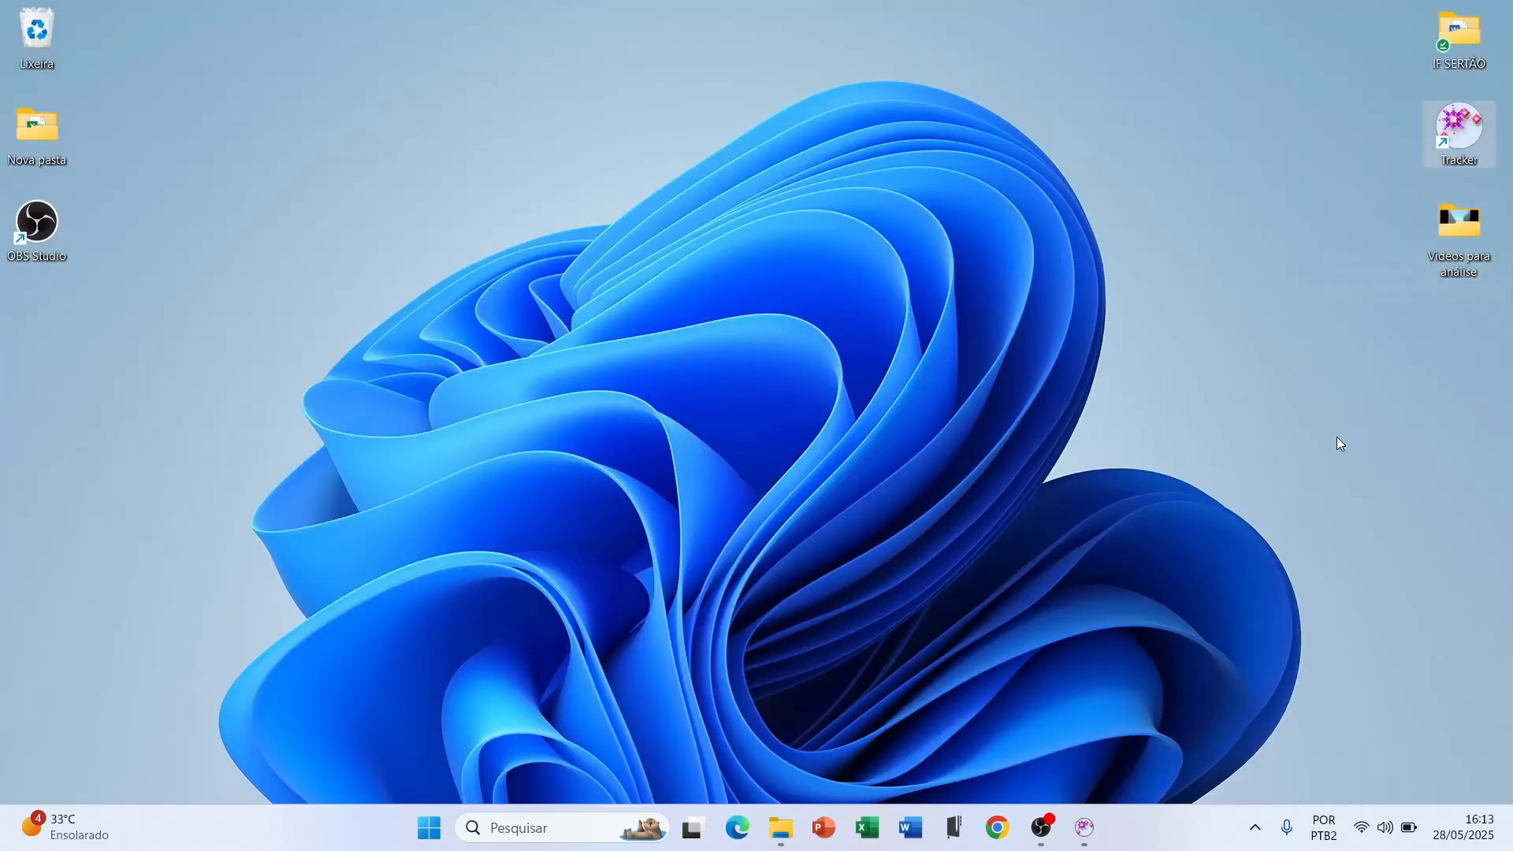
{"action": "left_click", "coordinate": [1087, 827]}
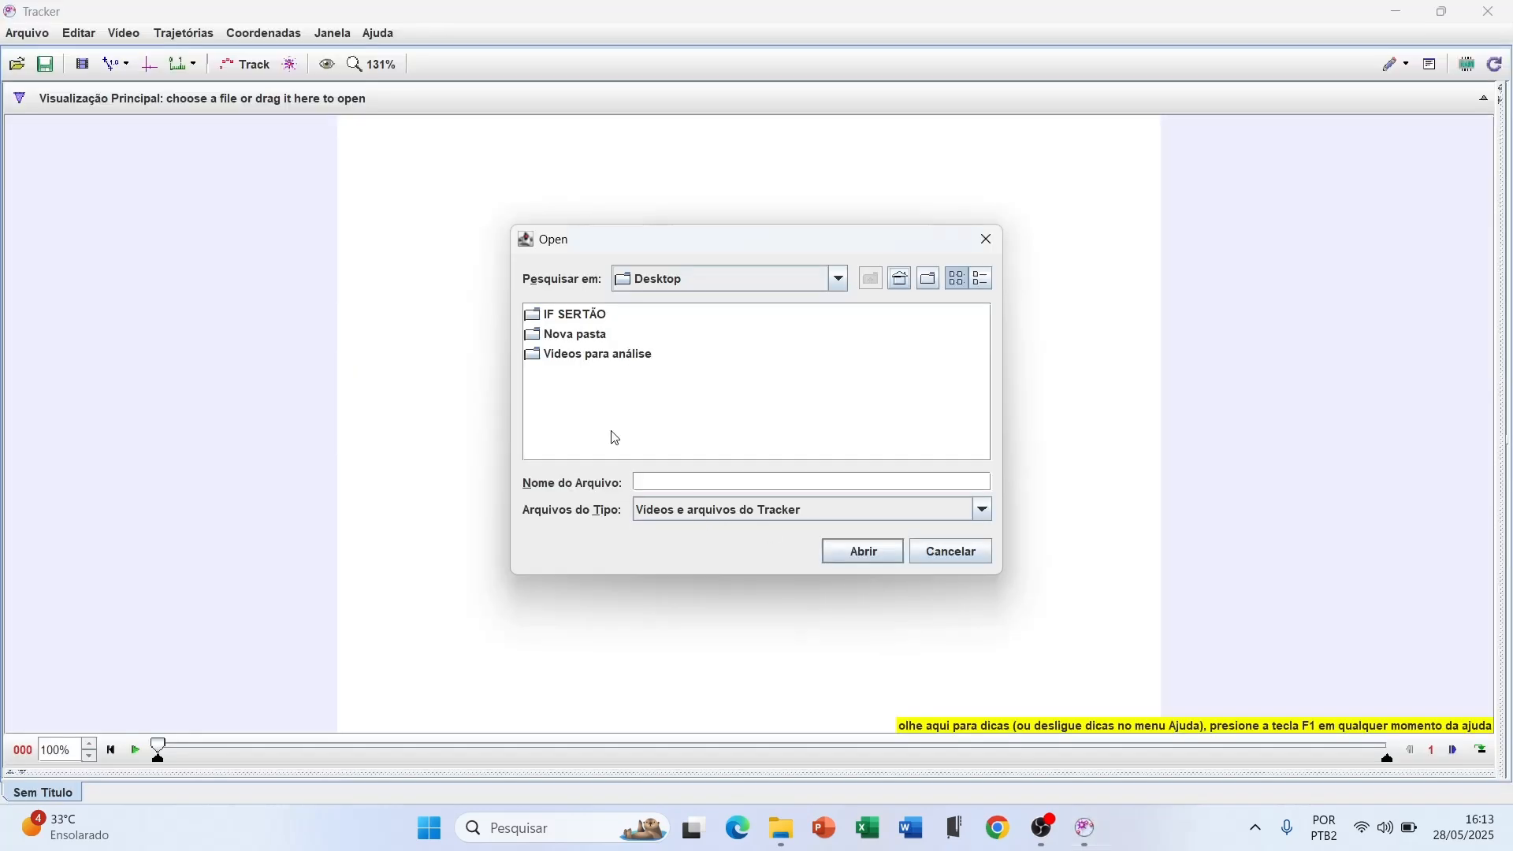
{"action": "double_click", "coordinate": [564, 347]}
{"action": "left_click", "coordinate": [593, 330]}
{"action": "left_click", "coordinate": [859, 554]}
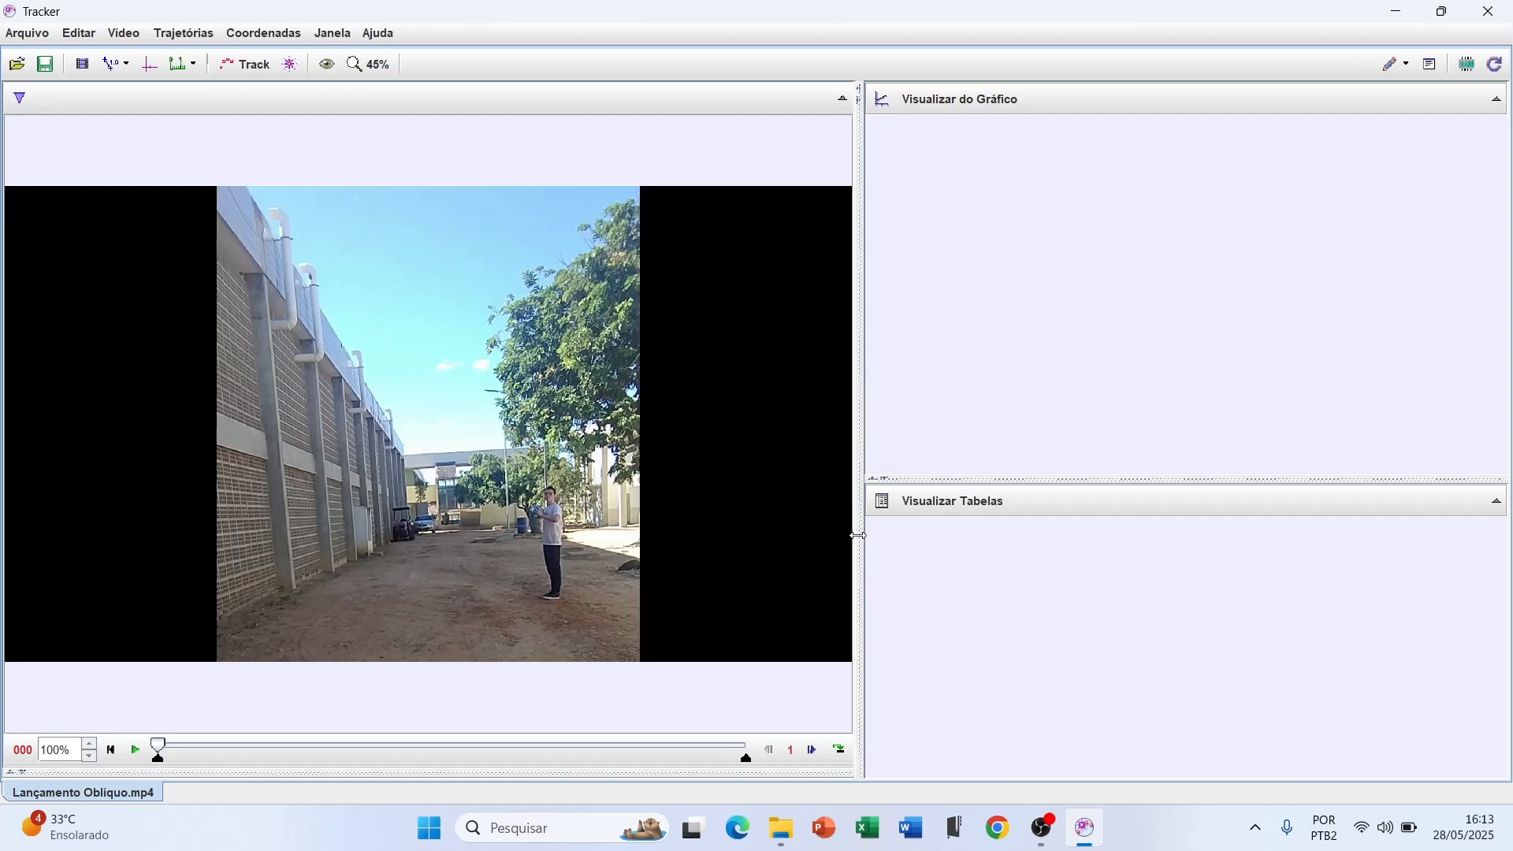
{"action": "left_click", "coordinate": [136, 750]}
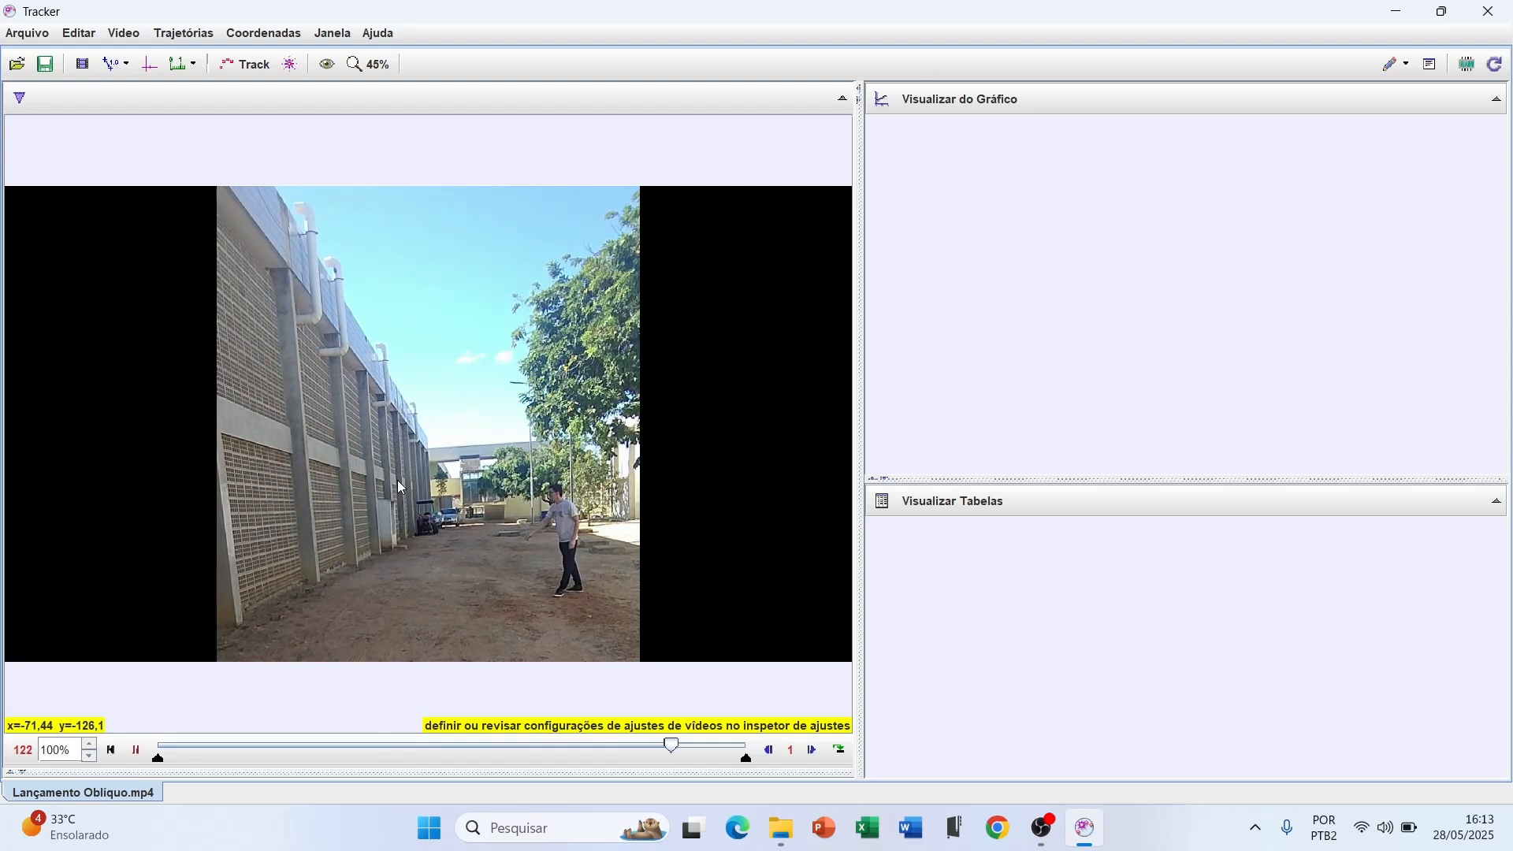
{"action": "left_click", "coordinate": [111, 750]}
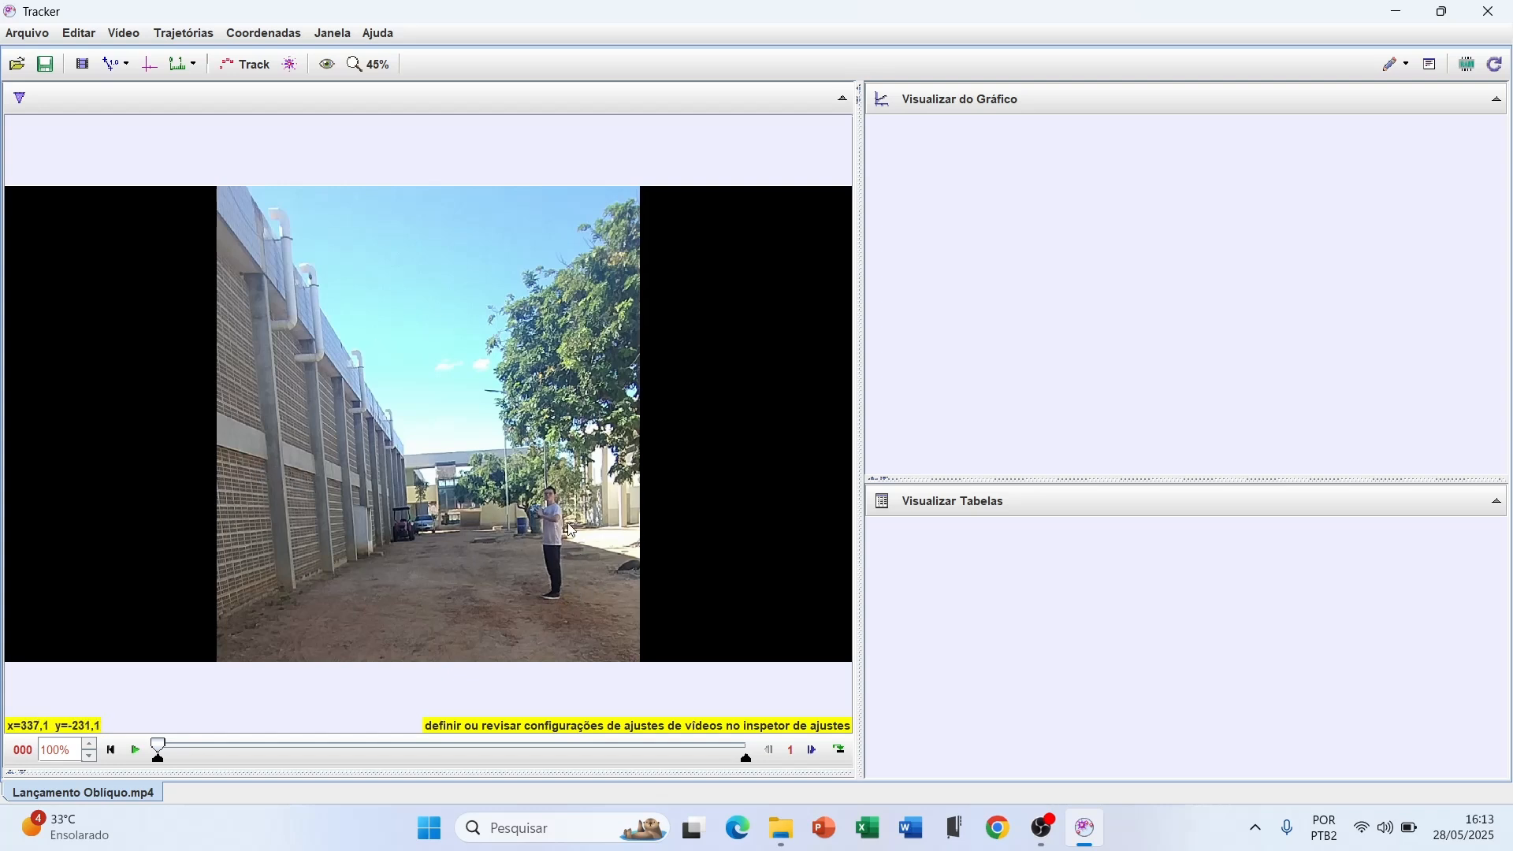
Add a Rotacionar filter to the video with Inverter enabled and rotation left at Nenhum
{"action": "left_click", "coordinate": [131, 36]}
{"action": "mouse_move", "coordinate": [208, 237]}
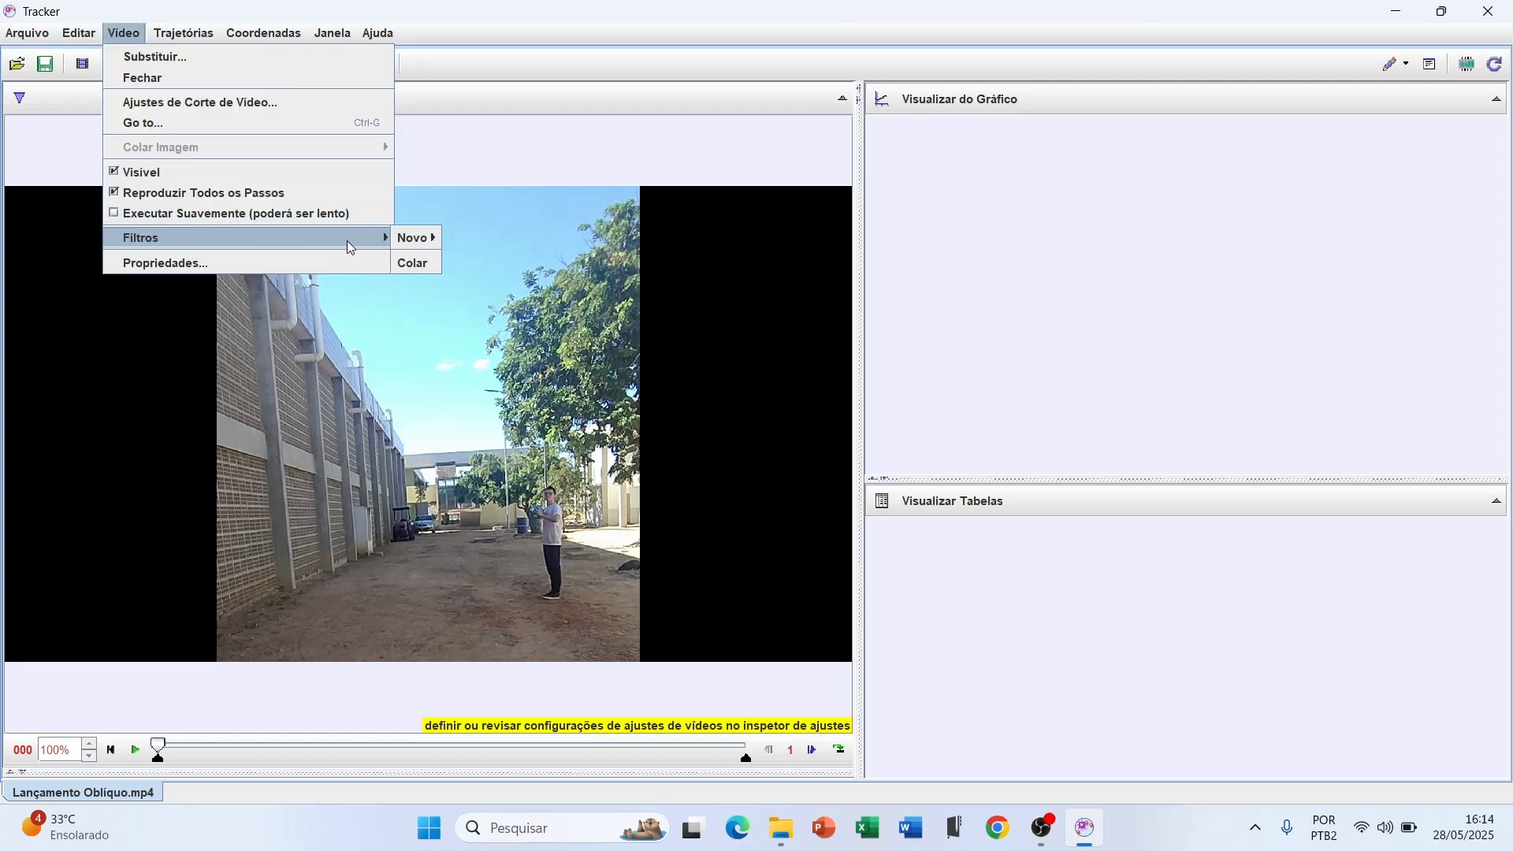
{"action": "mouse_move", "coordinate": [413, 240]}
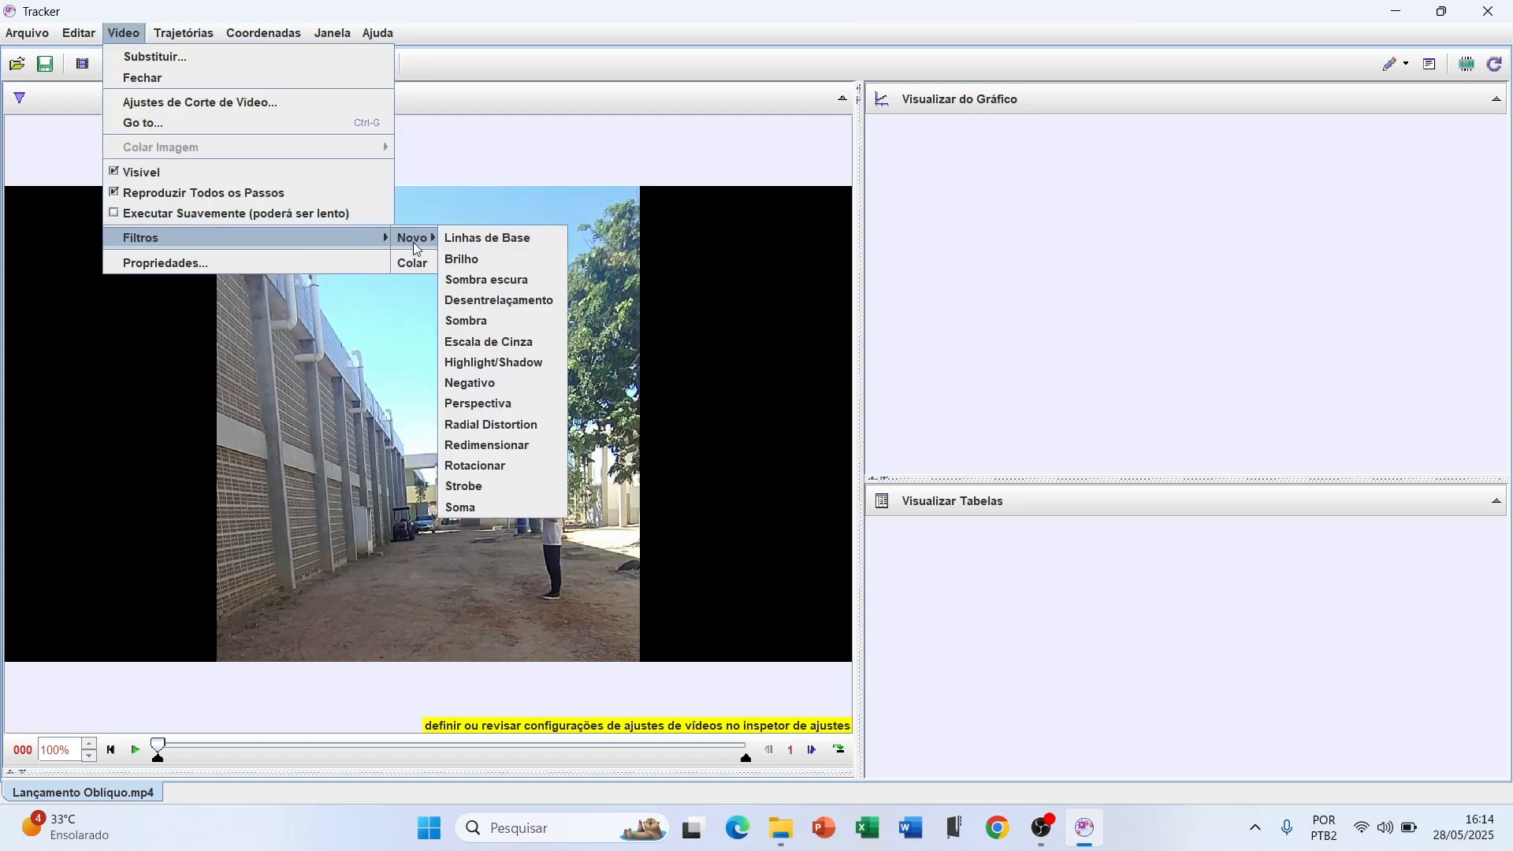
{"action": "left_click", "coordinate": [505, 466]}
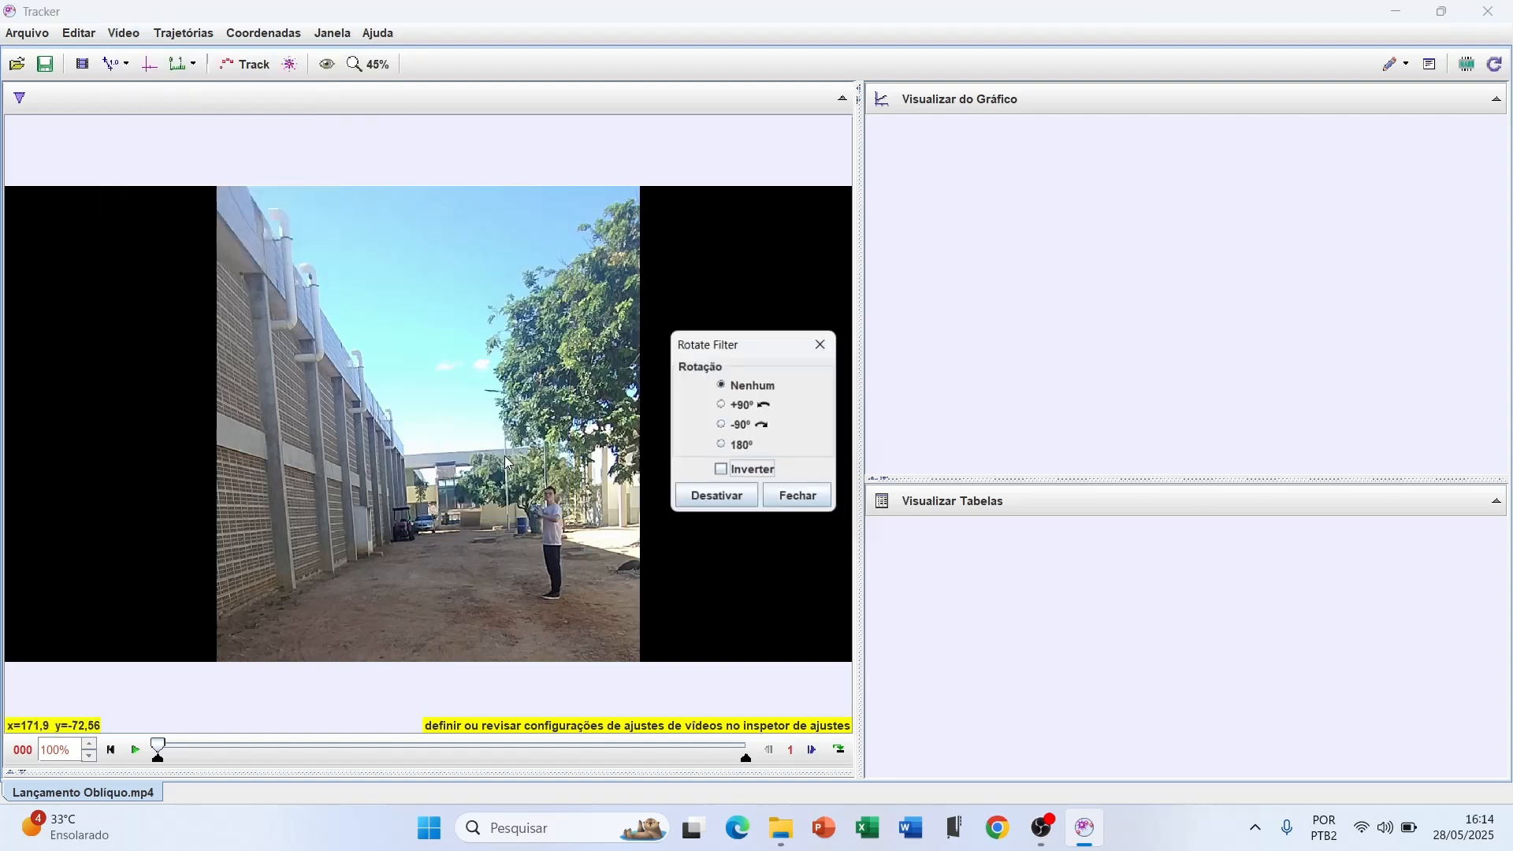
{"action": "left_click", "coordinate": [724, 475]}
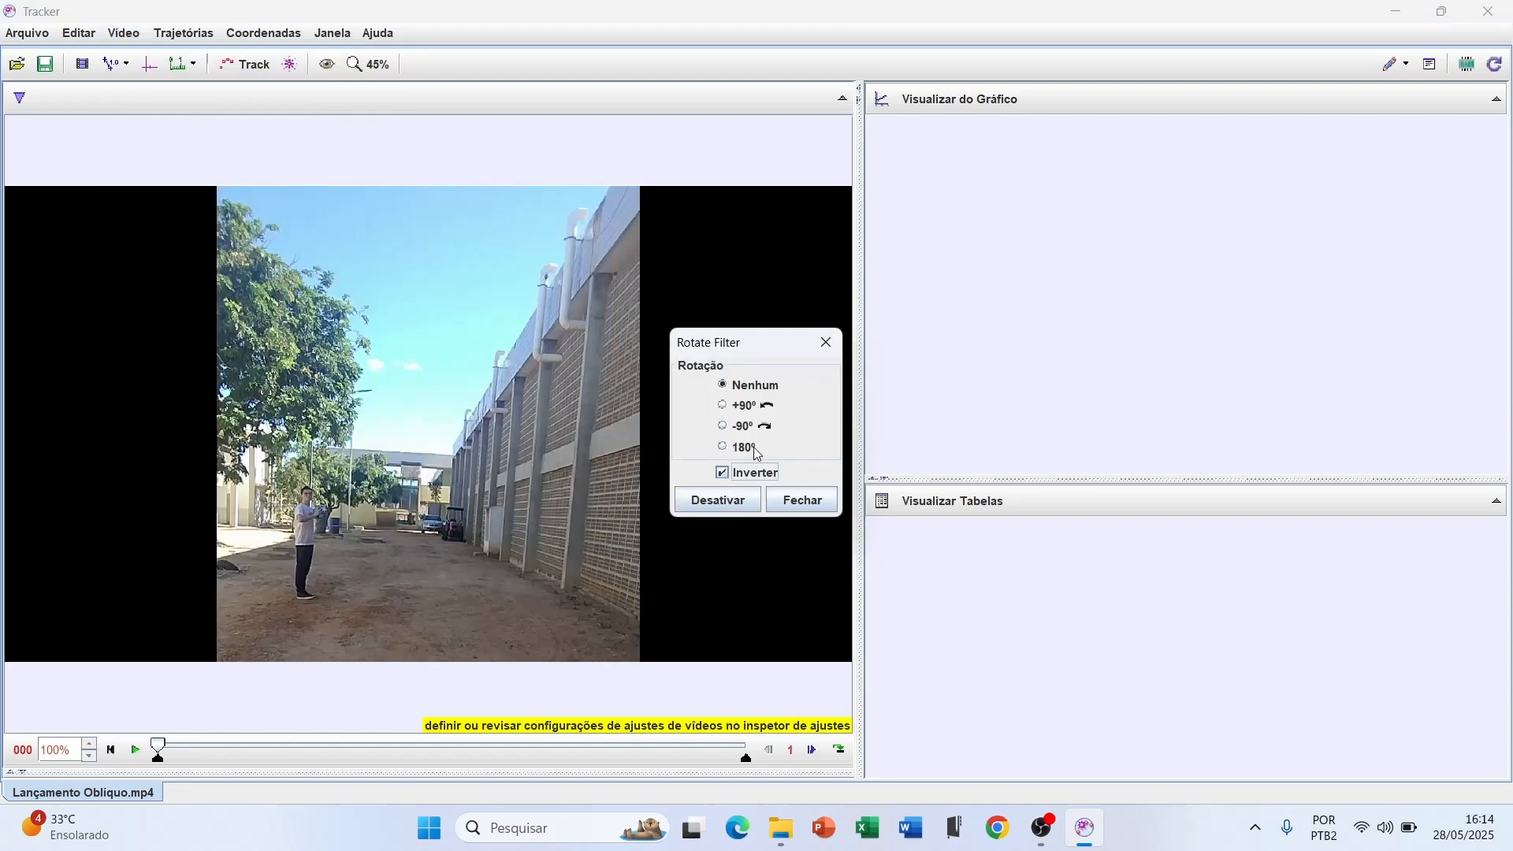
{"action": "left_click", "coordinate": [809, 507]}
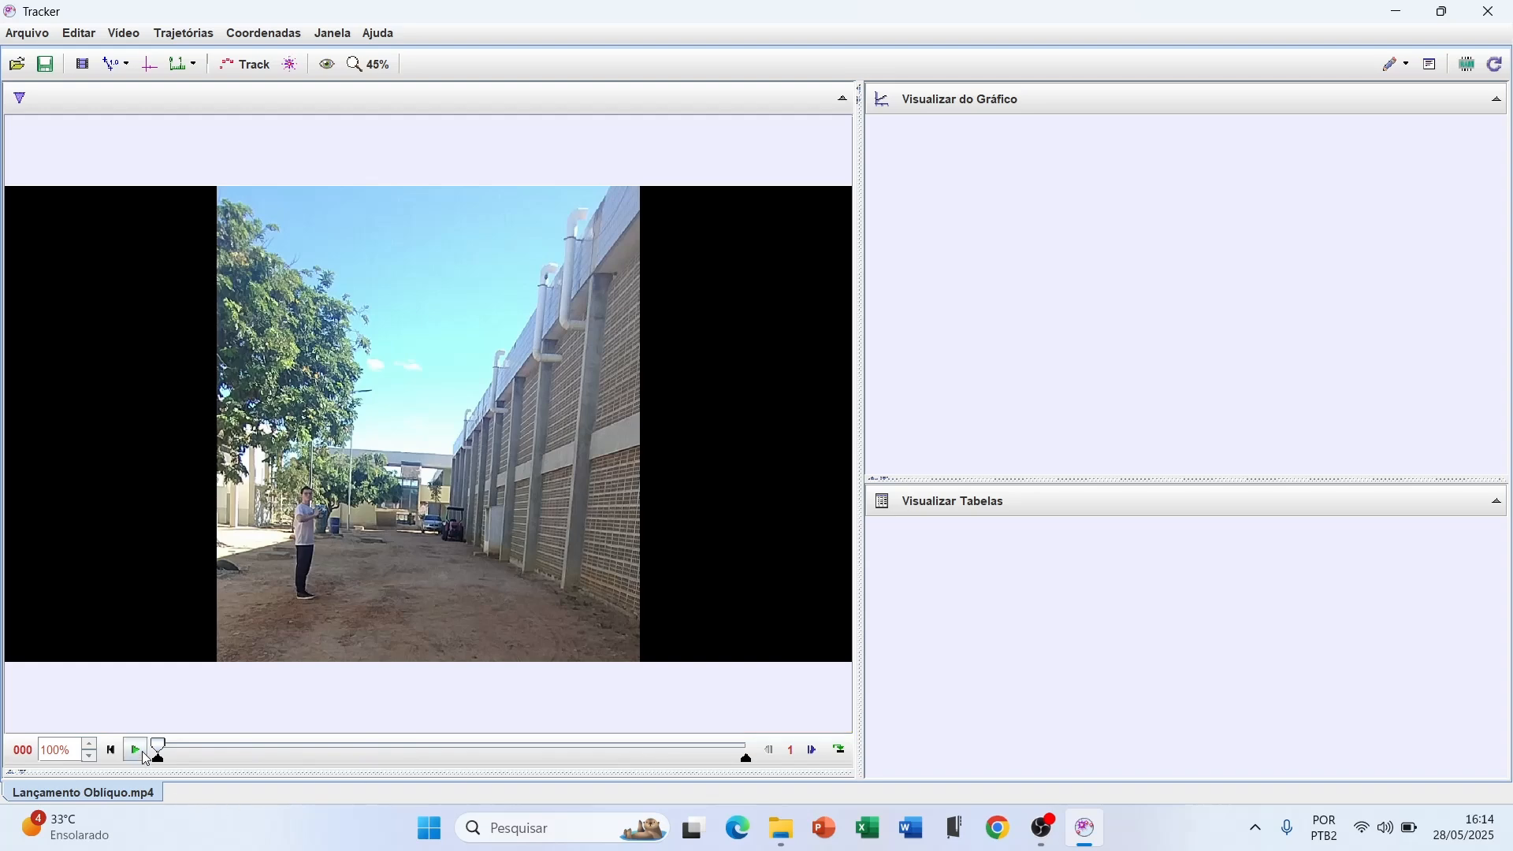
Advance the video to frame 49, where the ball has just left the thrower's hands
{"action": "scroll", "coordinate": [266, 578], "scroll_direction": "up", "scroll_amount": 2}
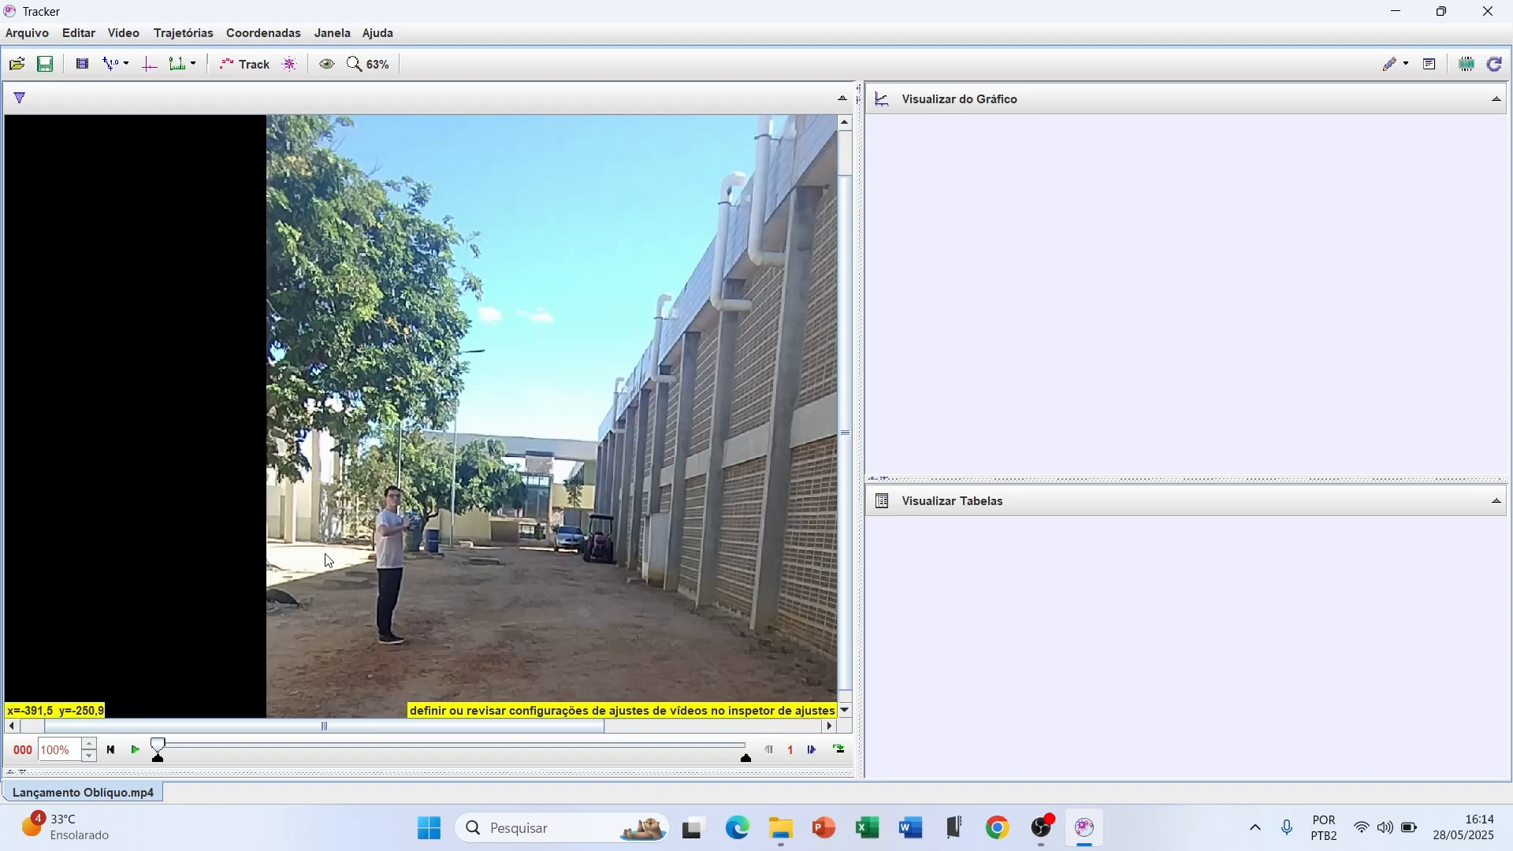
{"action": "left_click", "coordinate": [134, 755]}
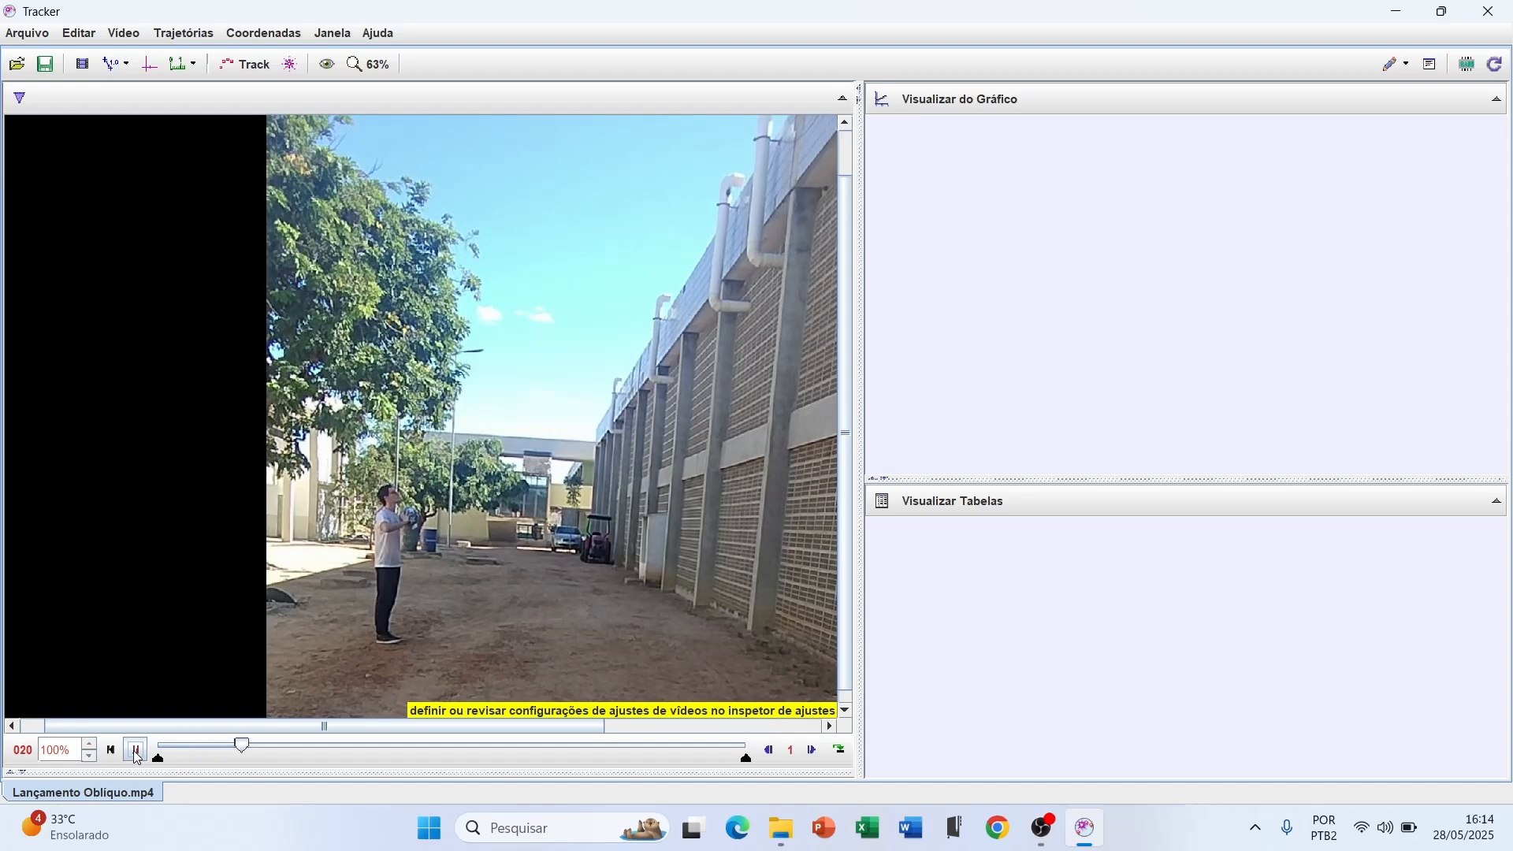
{"action": "left_click", "coordinate": [137, 755]}
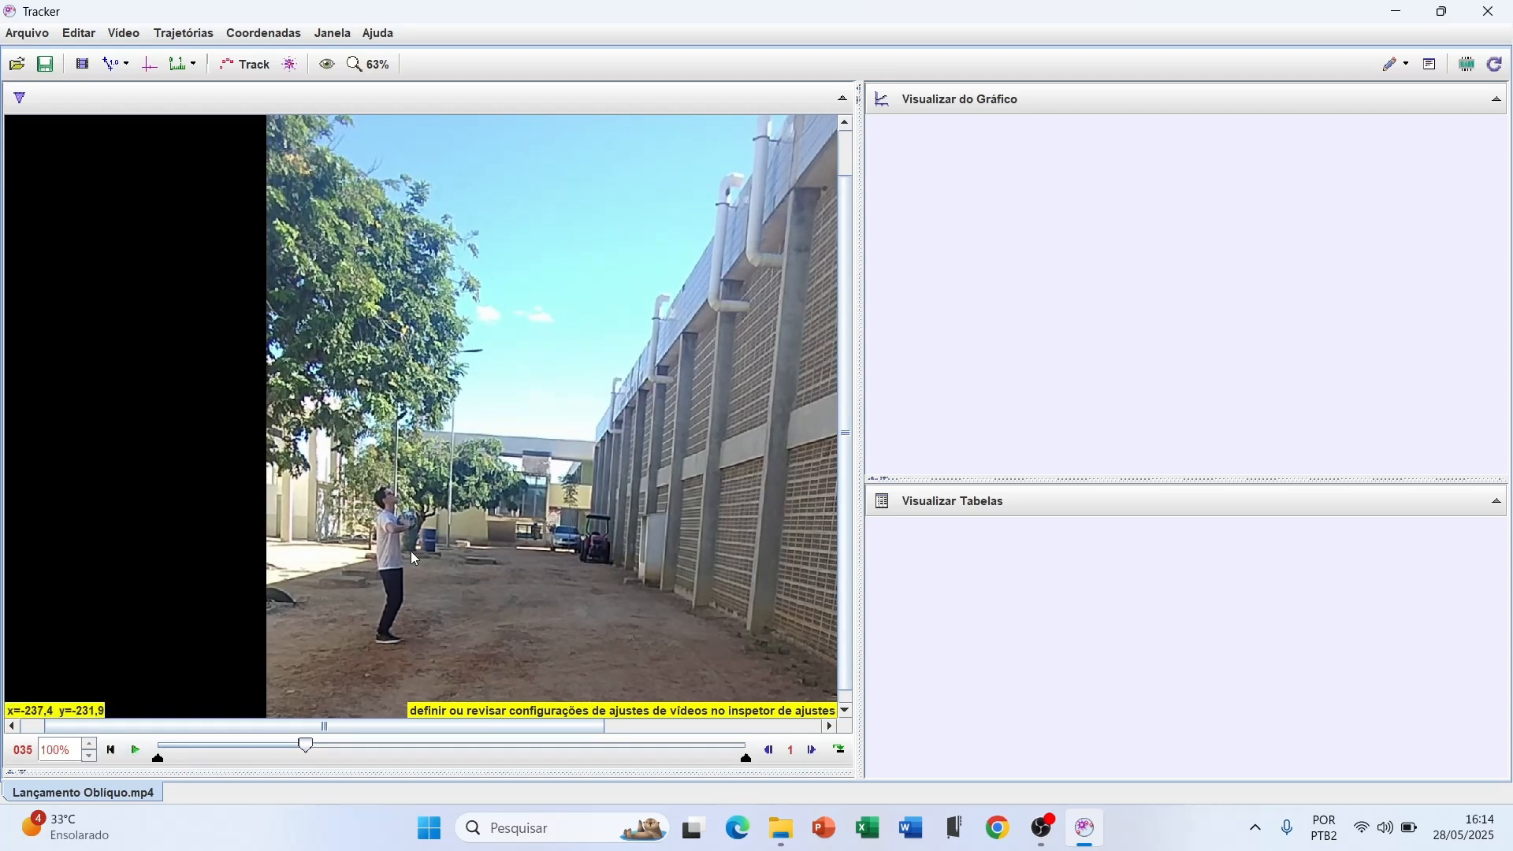
{"action": "left_click", "coordinate": [135, 752]}
{"action": "left_click", "coordinate": [136, 751]}
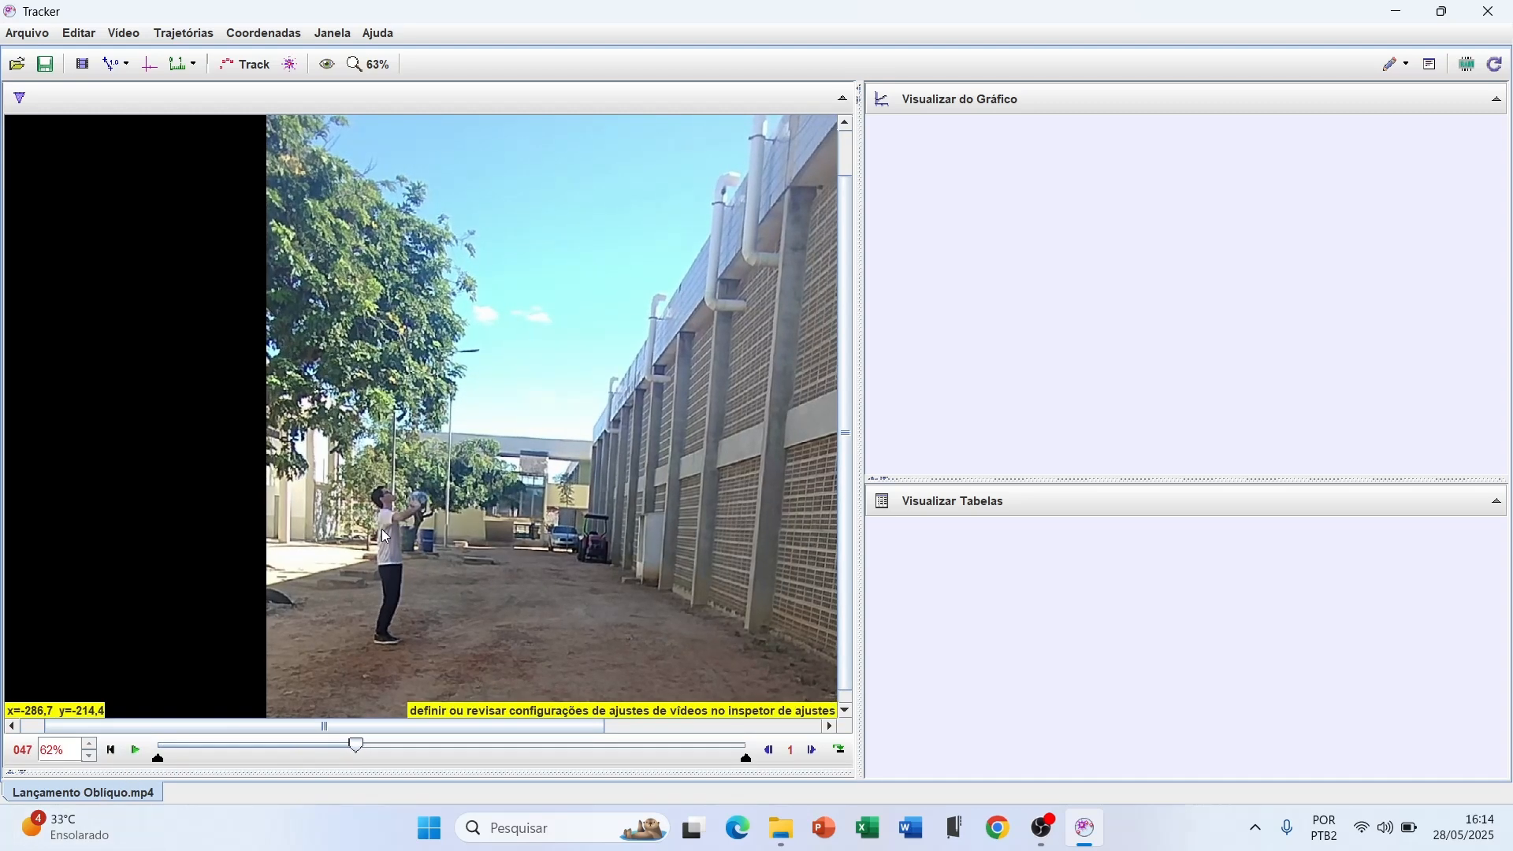
{"action": "scroll", "coordinate": [413, 528], "scroll_direction": "up", "scroll_amount": 2}
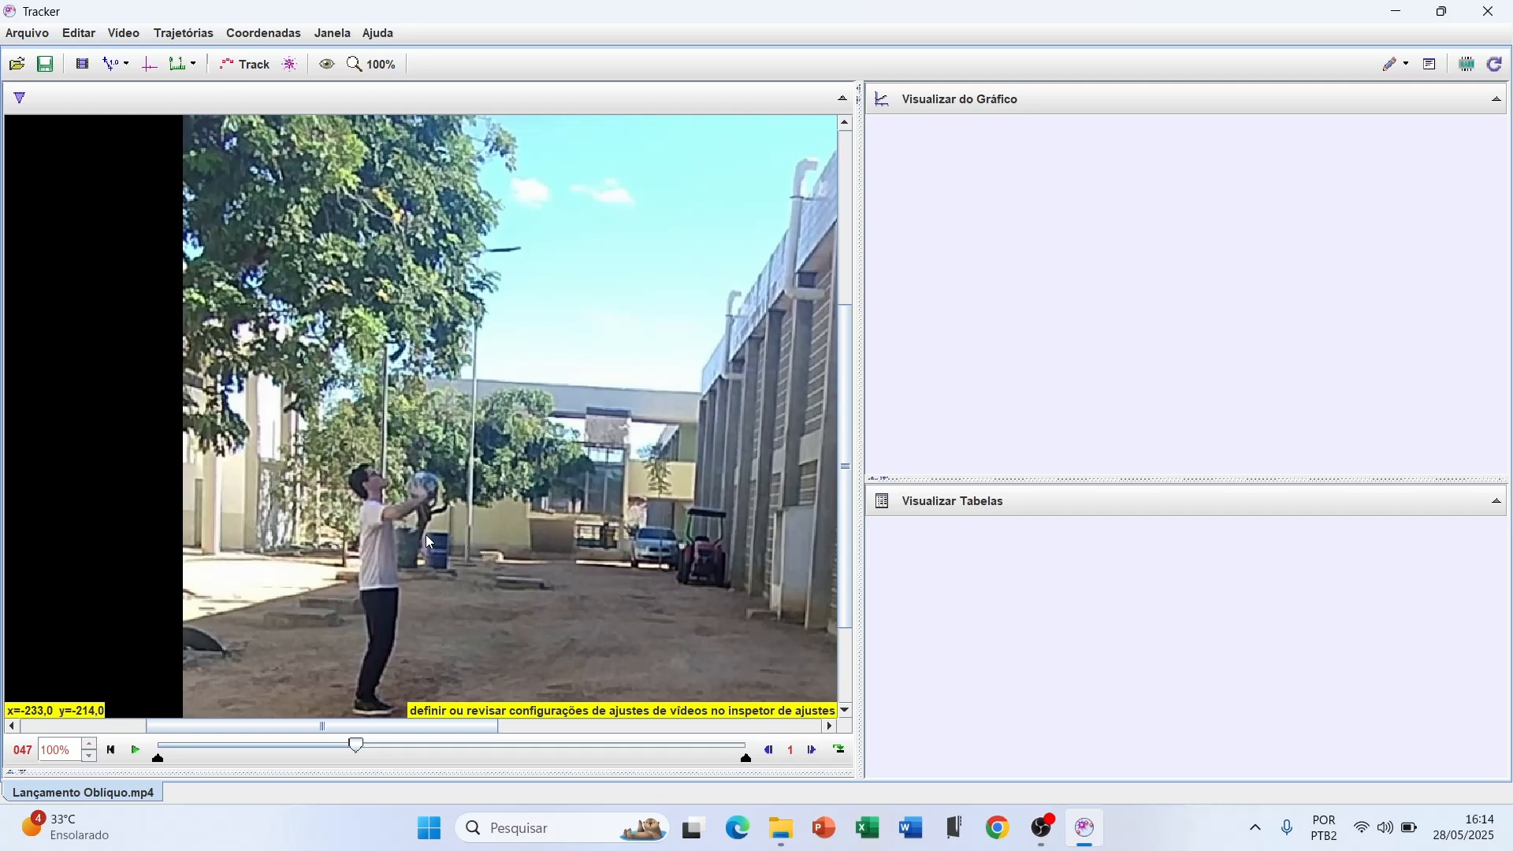
{"action": "left_click", "coordinate": [814, 752]}
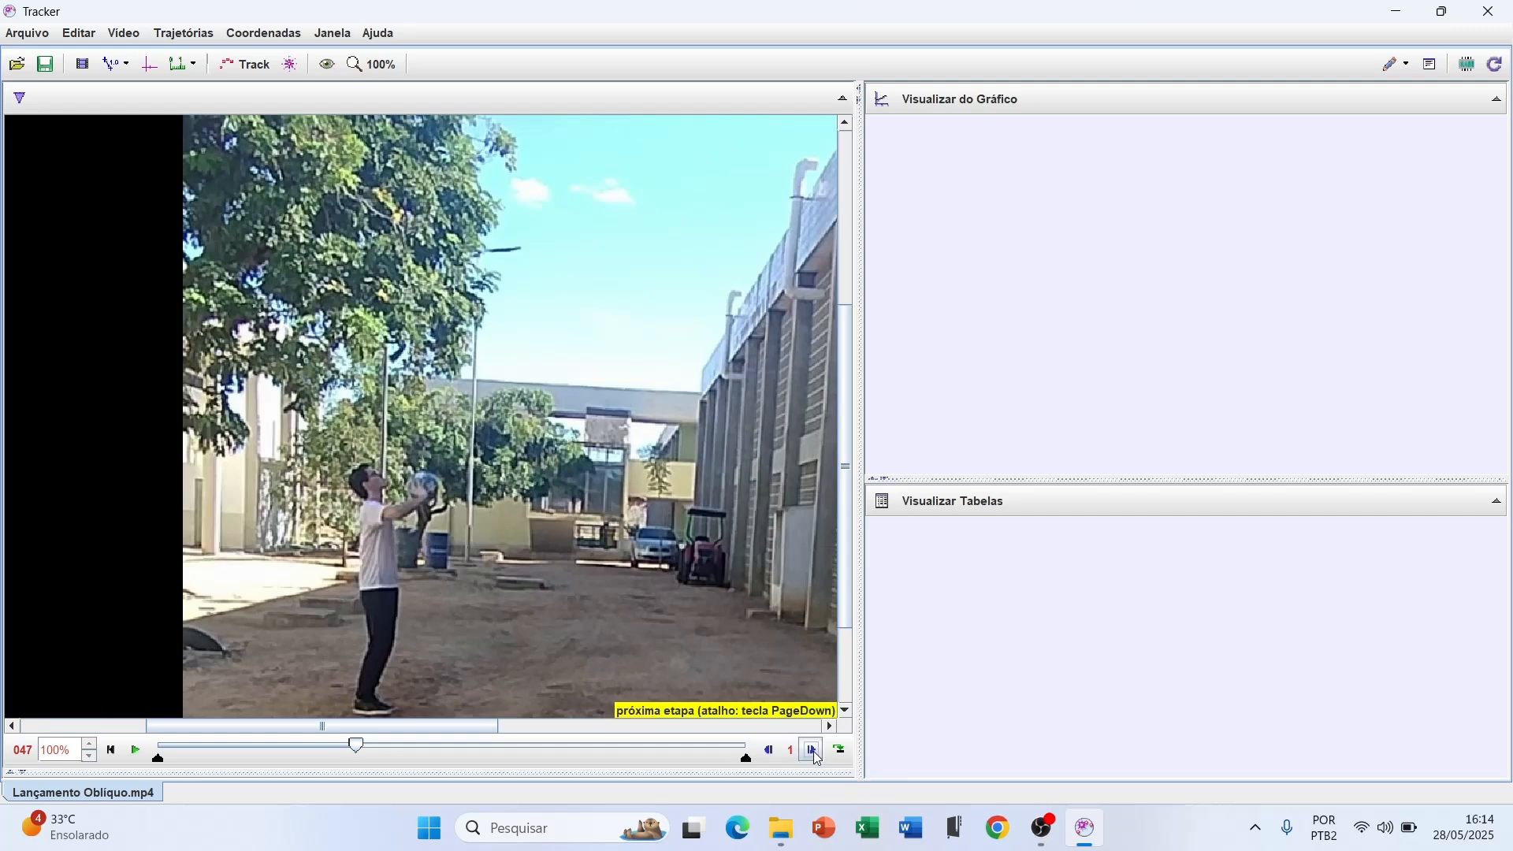
{"action": "left_click", "coordinate": [815, 753]}
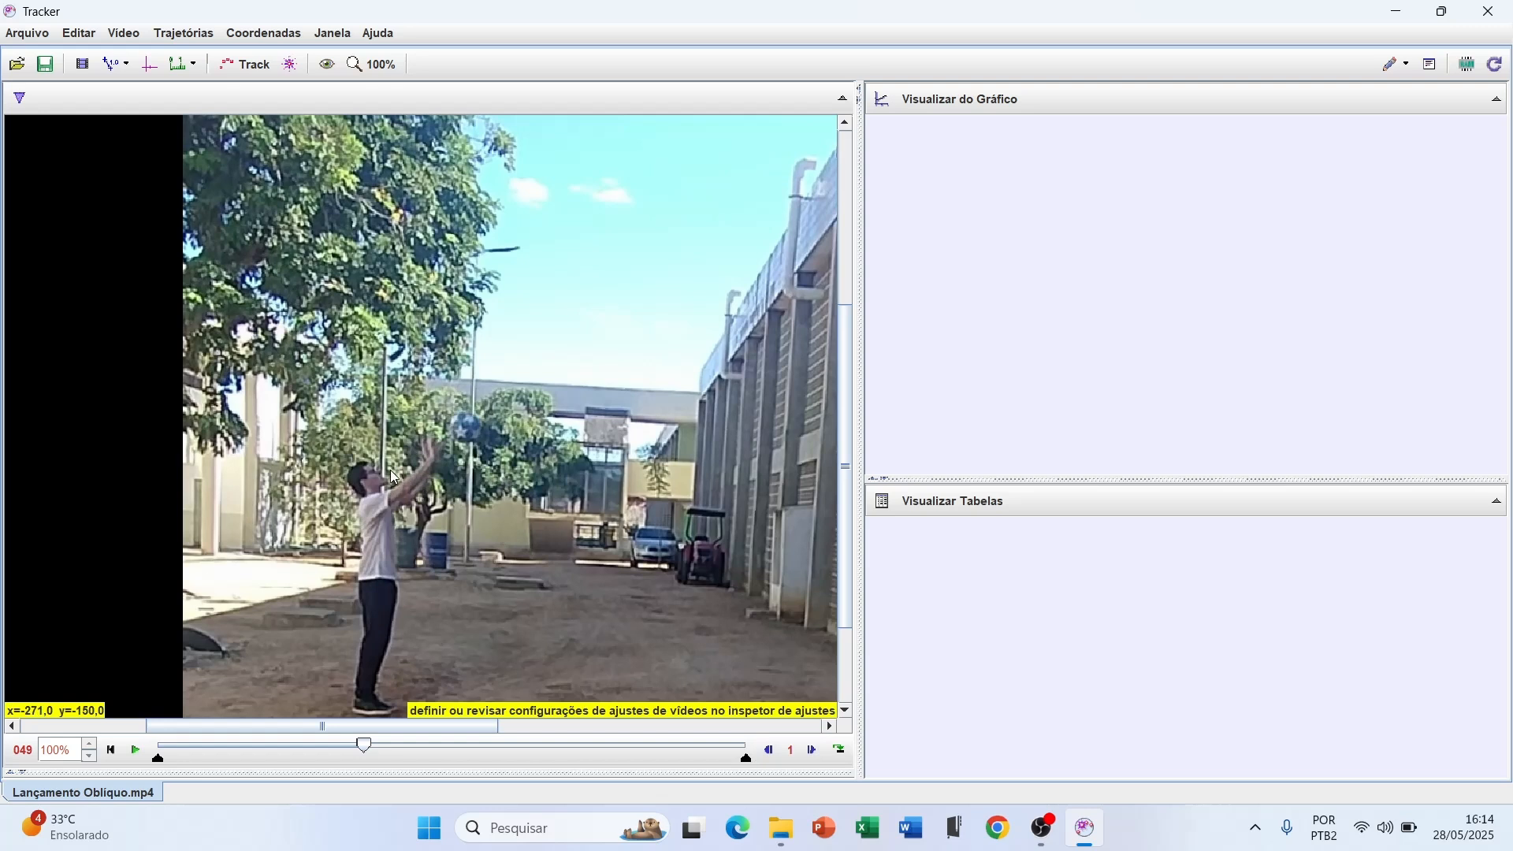
Set frame 49 as the video clip's start frame
{"action": "right_click", "coordinate": [366, 745]}
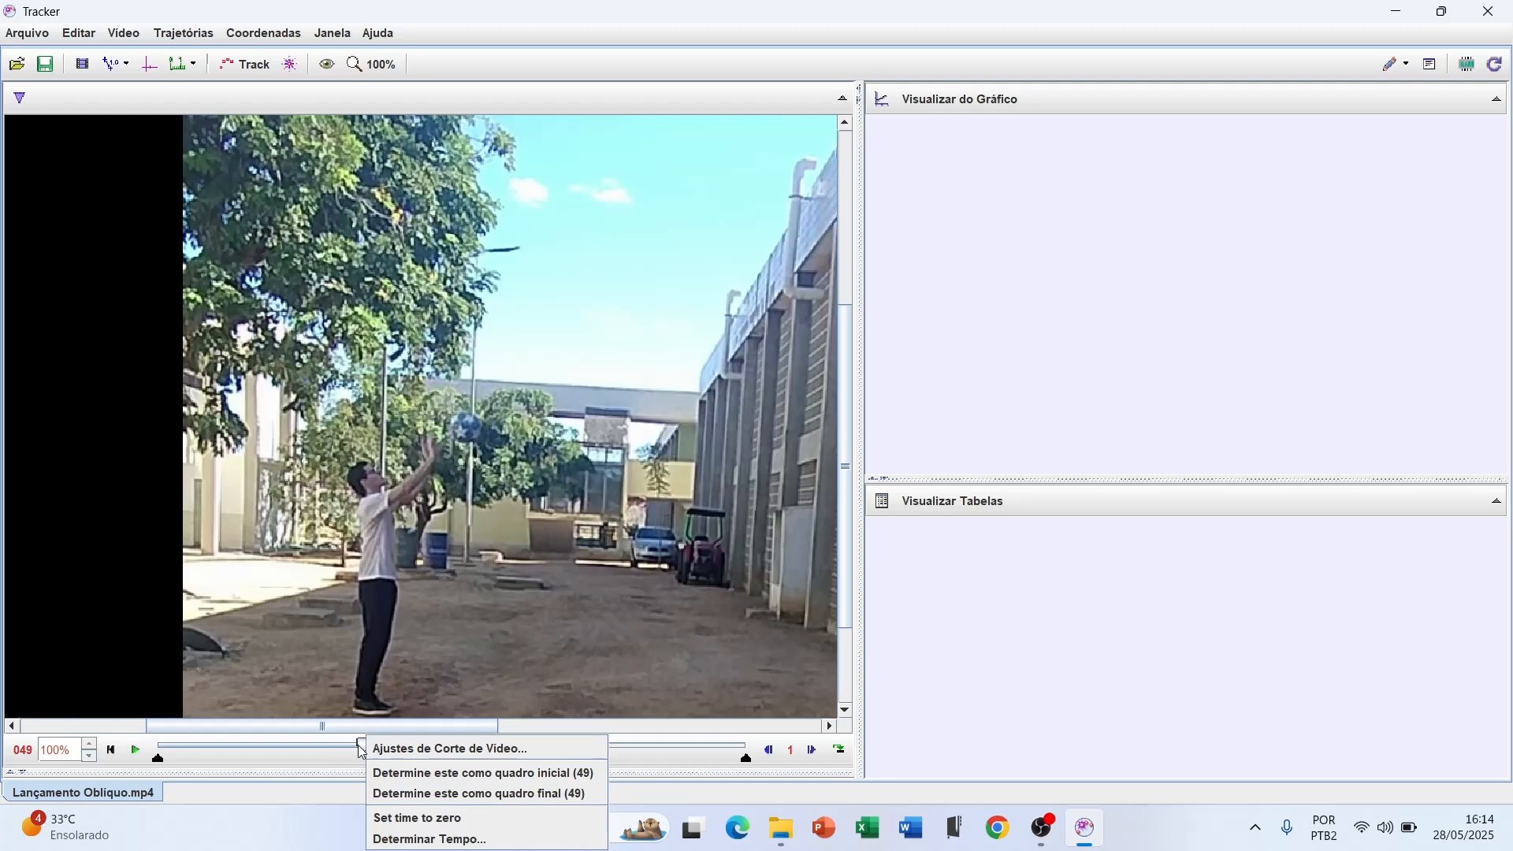
{"action": "left_click", "coordinate": [347, 767]}
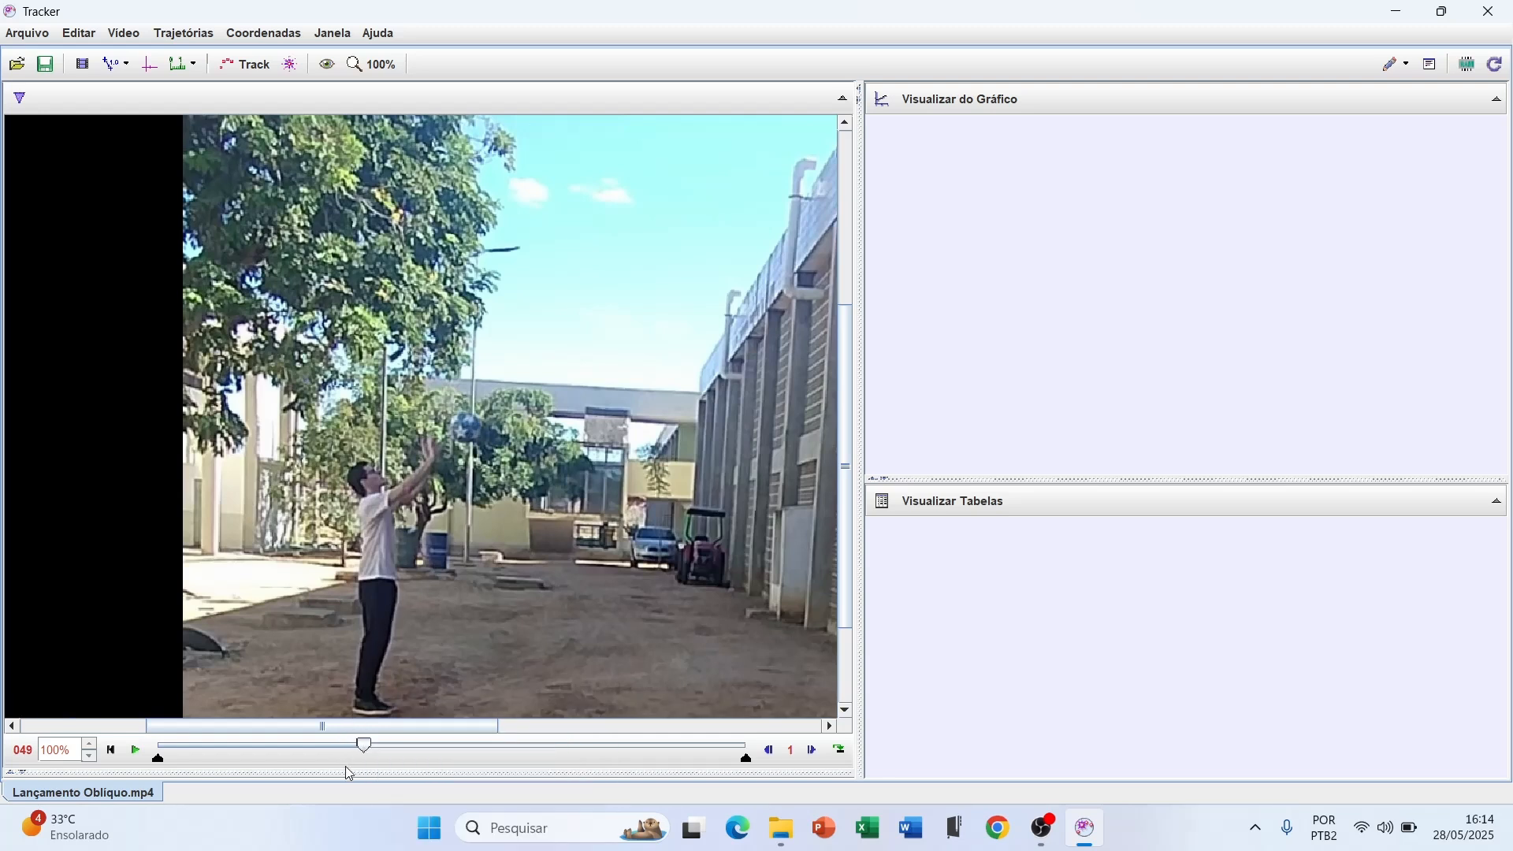
{"action": "right_click", "coordinate": [365, 746]}
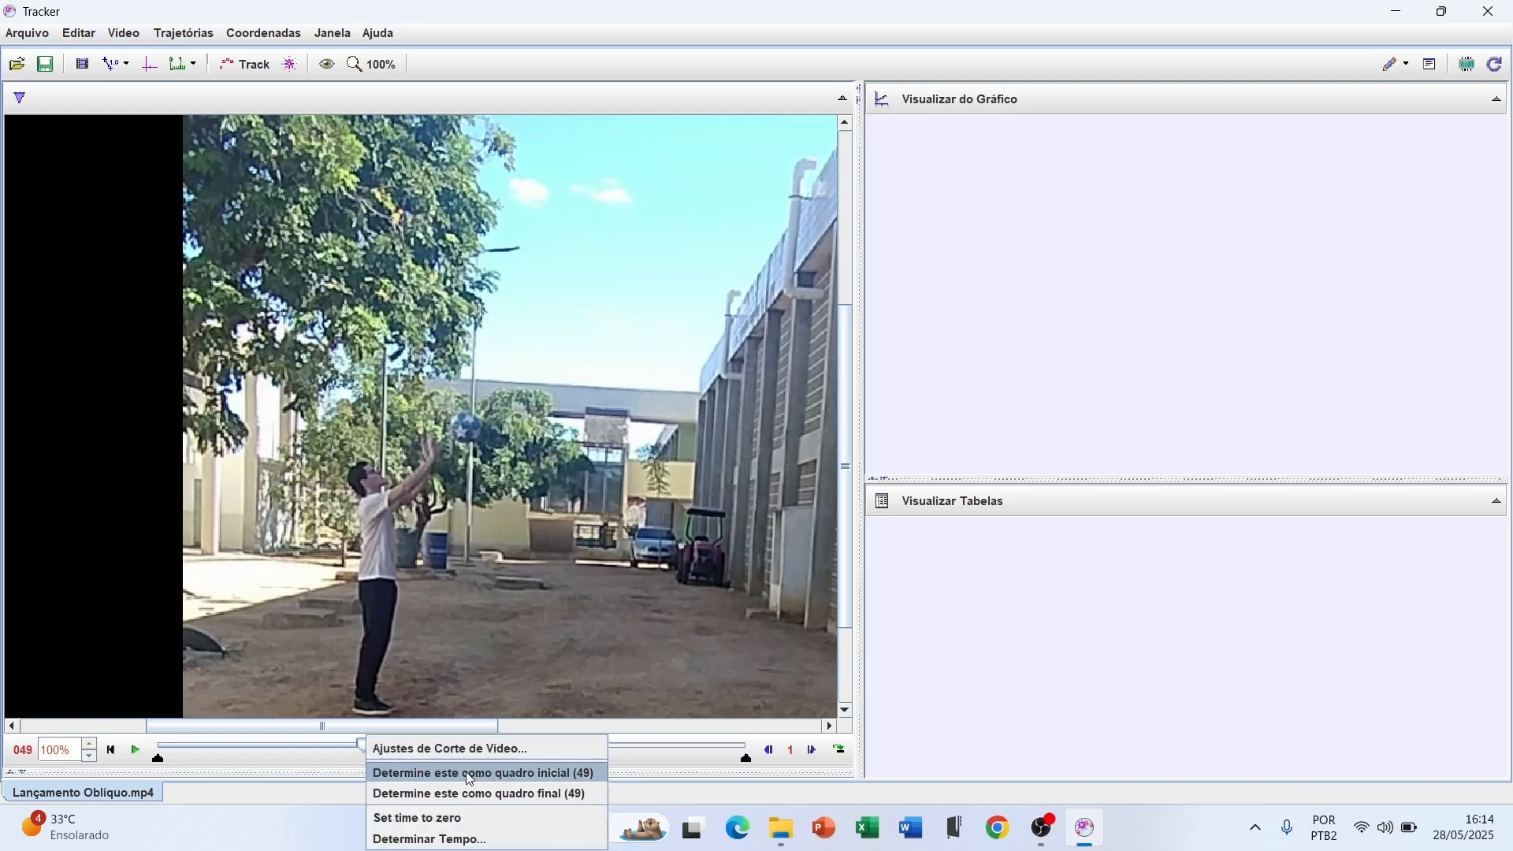
{"action": "left_click", "coordinate": [522, 775]}
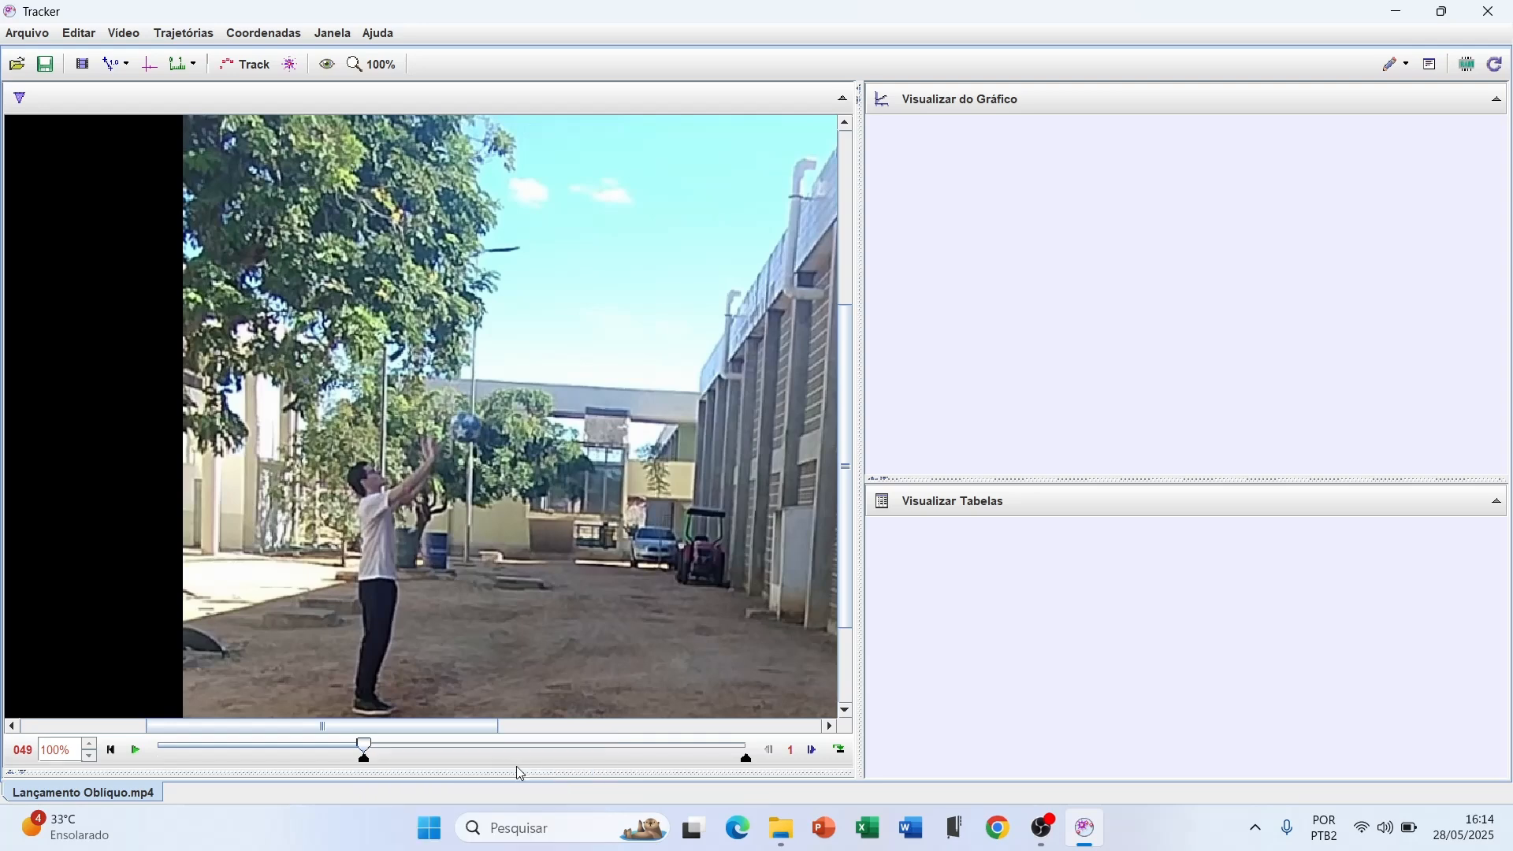
Advance the video from the start frame to frame 81, with the descending ball in front of the brick wall
{"action": "left_click_drag", "start_coordinate": [403, 725], "coordinate": [494, 725]}
{"action": "scroll", "coordinate": [517, 579], "scroll_direction": "down", "scroll_amount": 1}
{"action": "left_click", "coordinate": [137, 752]}
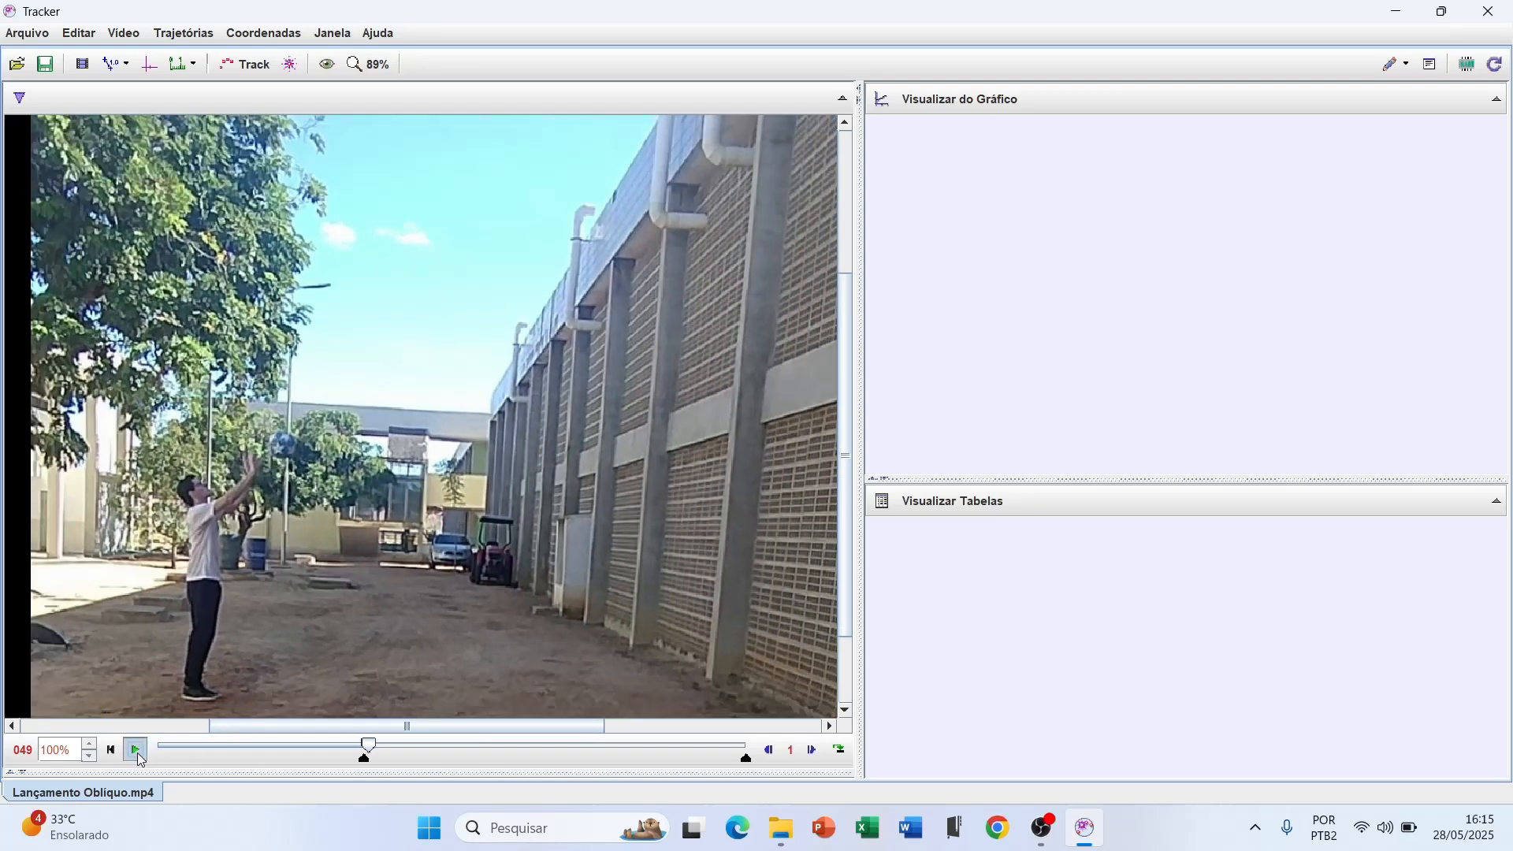
{"action": "left_click", "coordinate": [137, 752]}
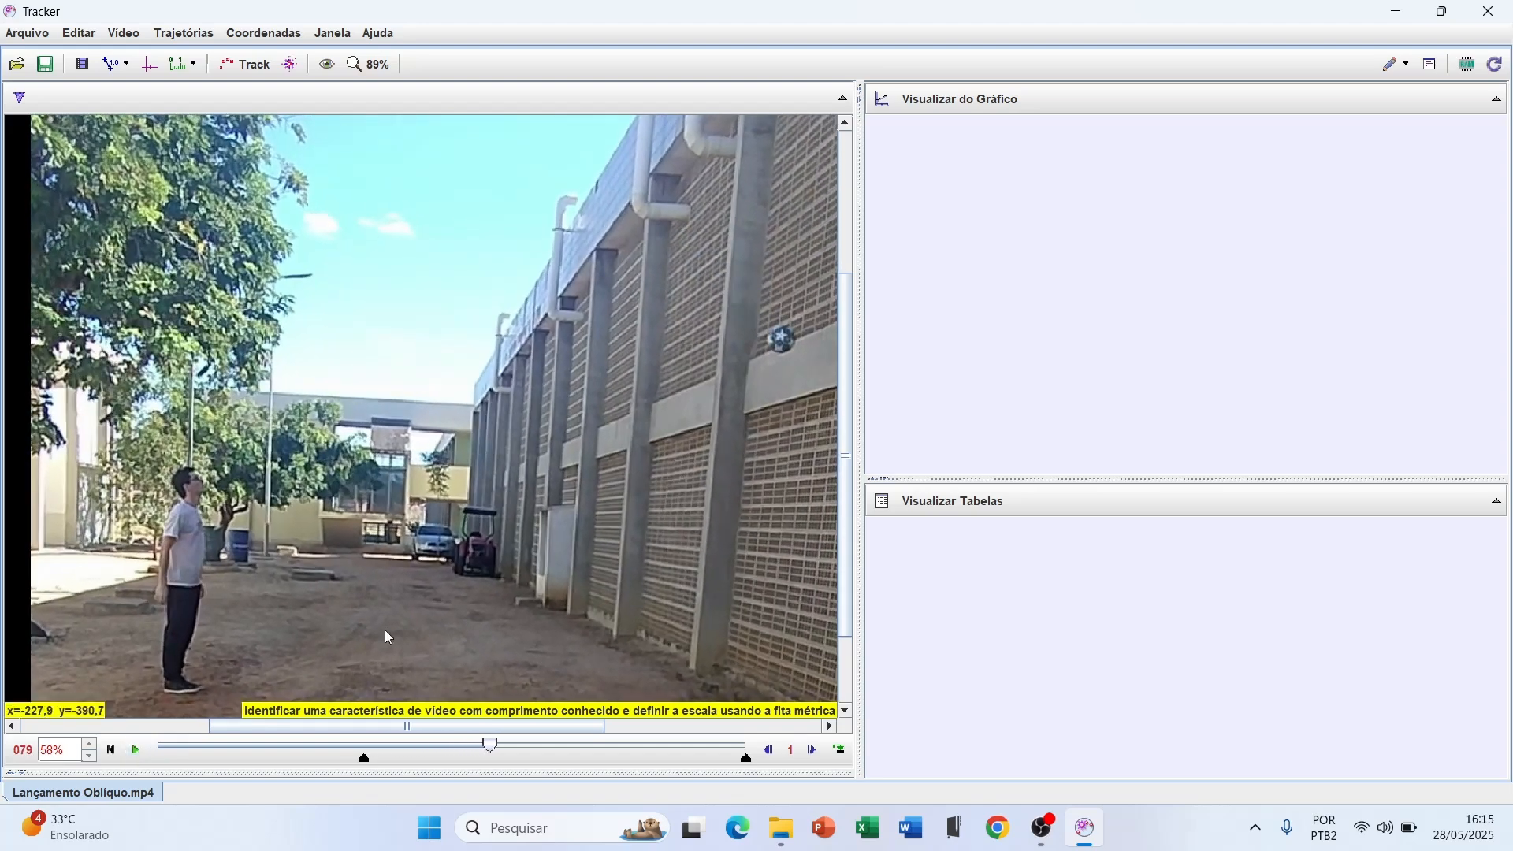
{"action": "left_click_drag", "start_coordinate": [500, 728], "coordinate": [558, 728]}
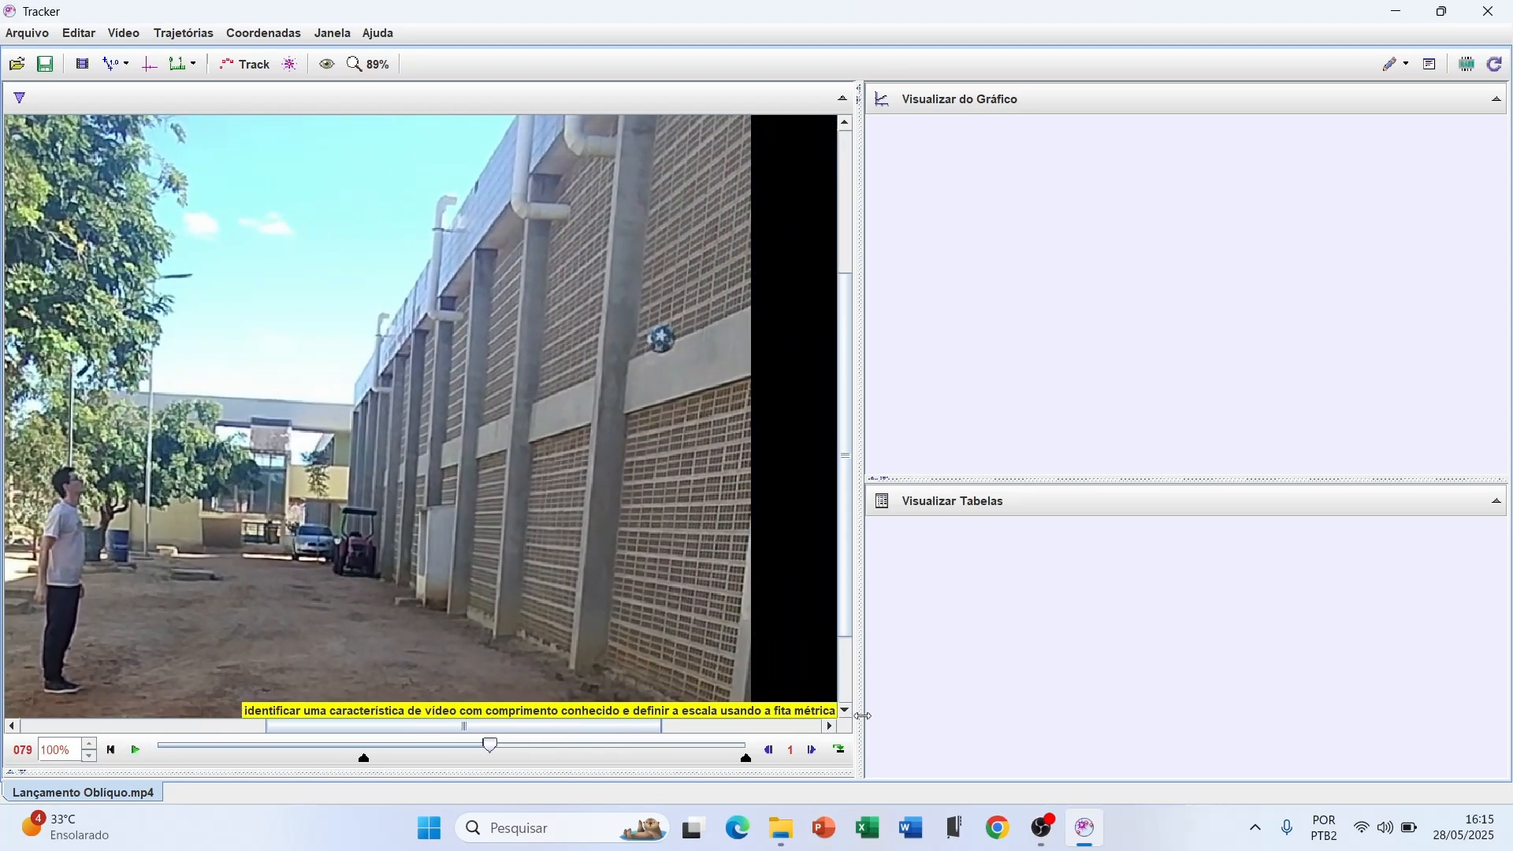
{"action": "left_click", "coordinate": [807, 755]}
{"action": "left_click", "coordinate": [808, 755]}
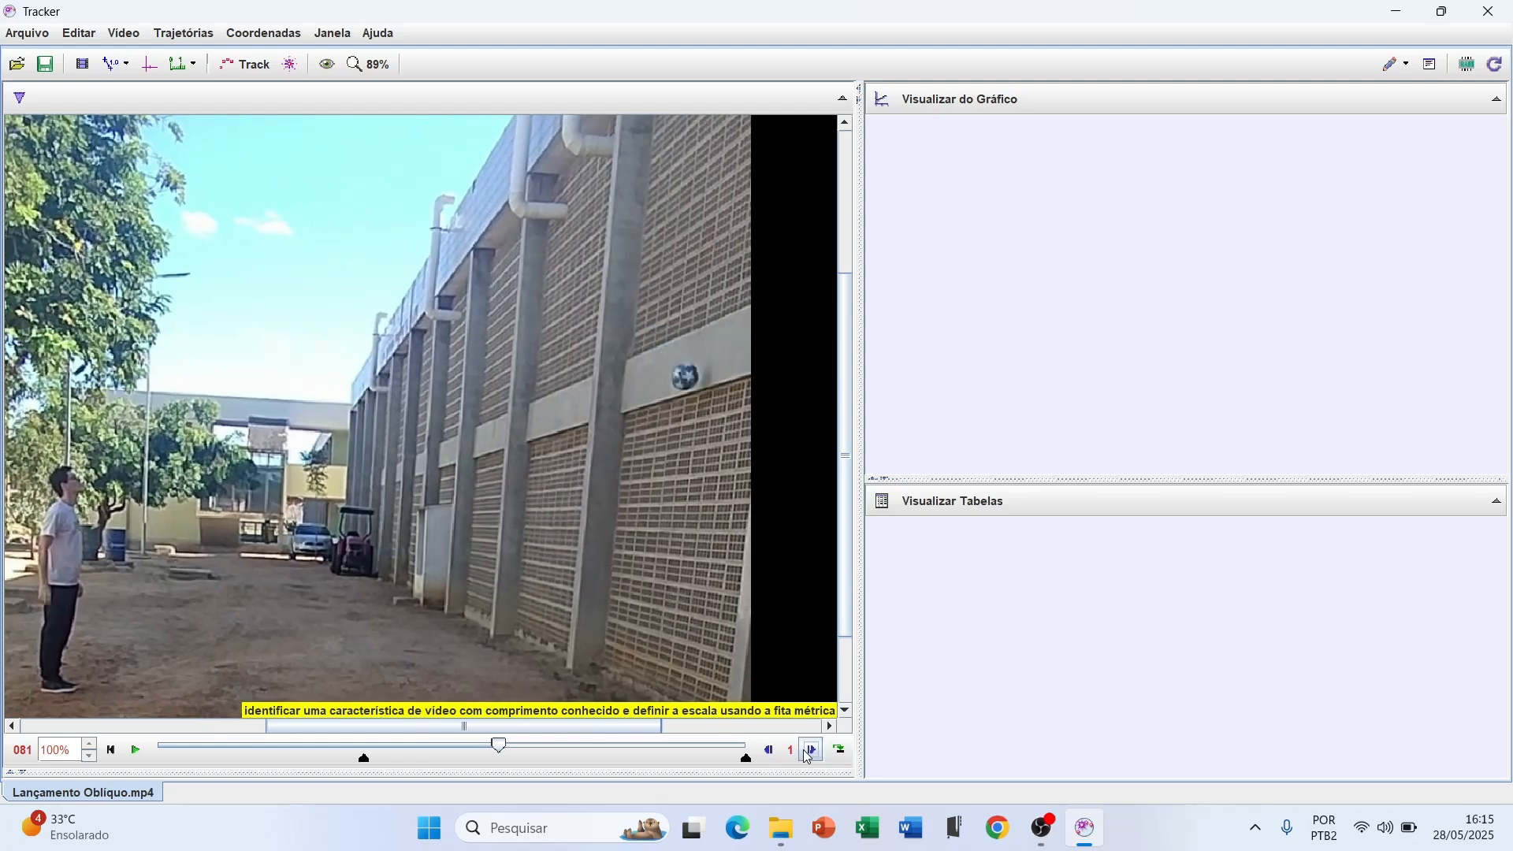
{"action": "left_click", "coordinate": [807, 755]}
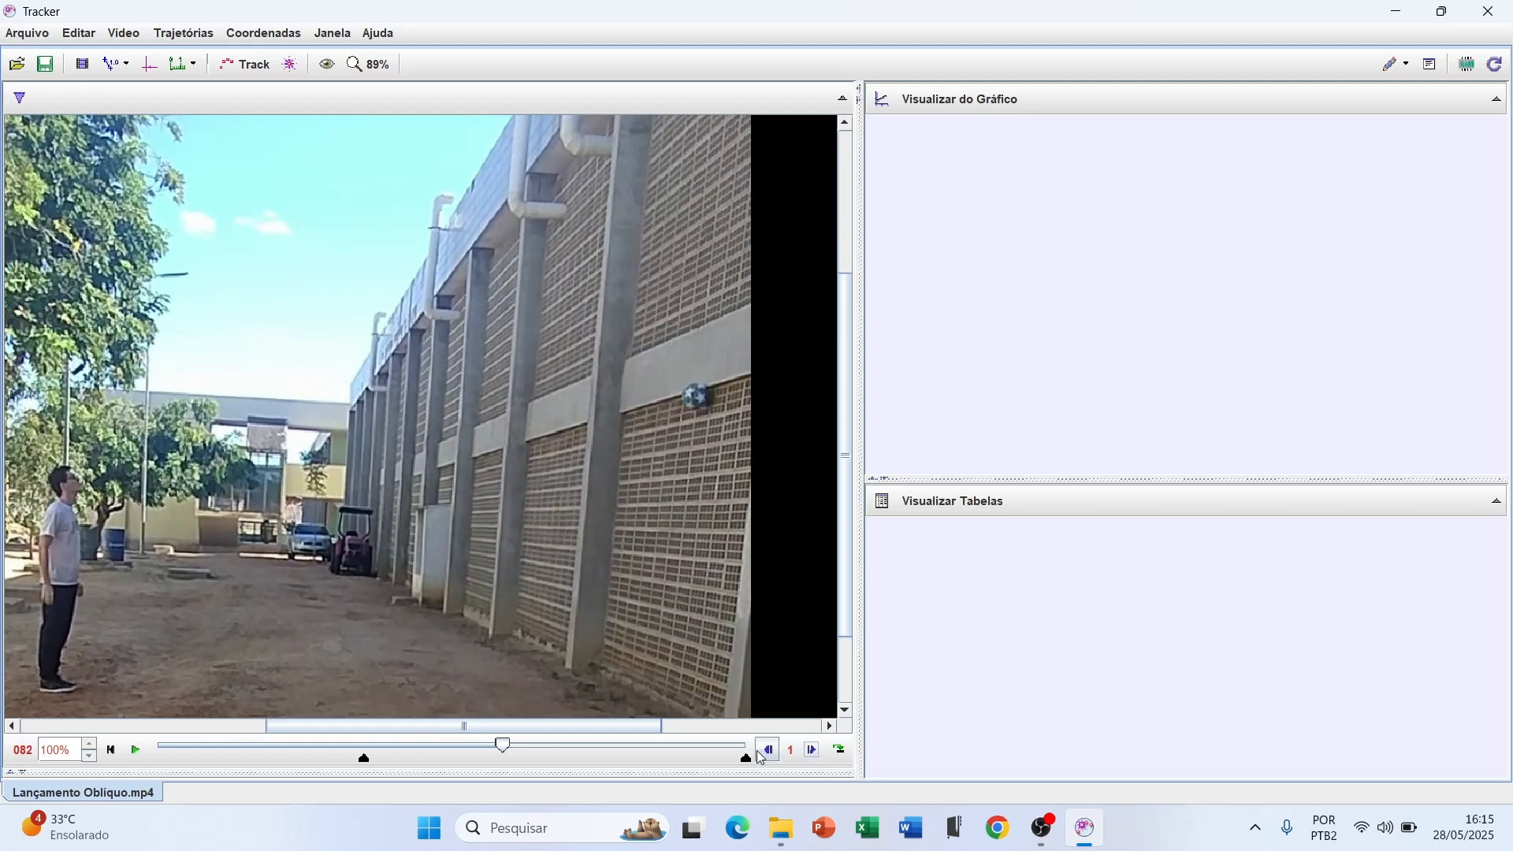
{"action": "left_click", "coordinate": [811, 755]}
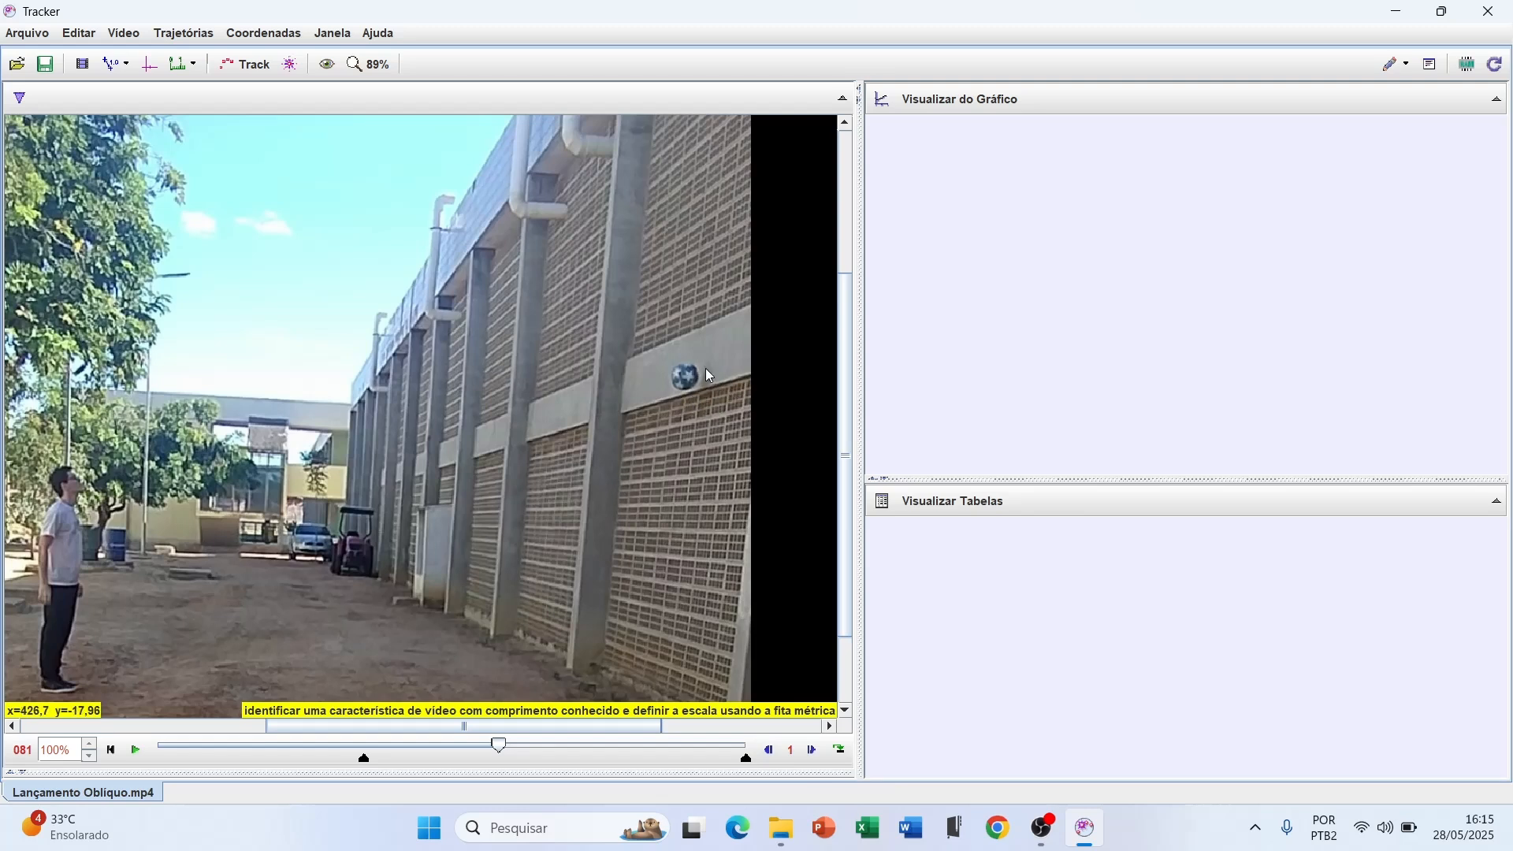
{"action": "left_click", "coordinate": [809, 754]}
{"action": "left_click", "coordinate": [810, 754]}
Set frame 81 as the clip's end frame and return the playback to the start frame
{"action": "right_click", "coordinate": [498, 747]}
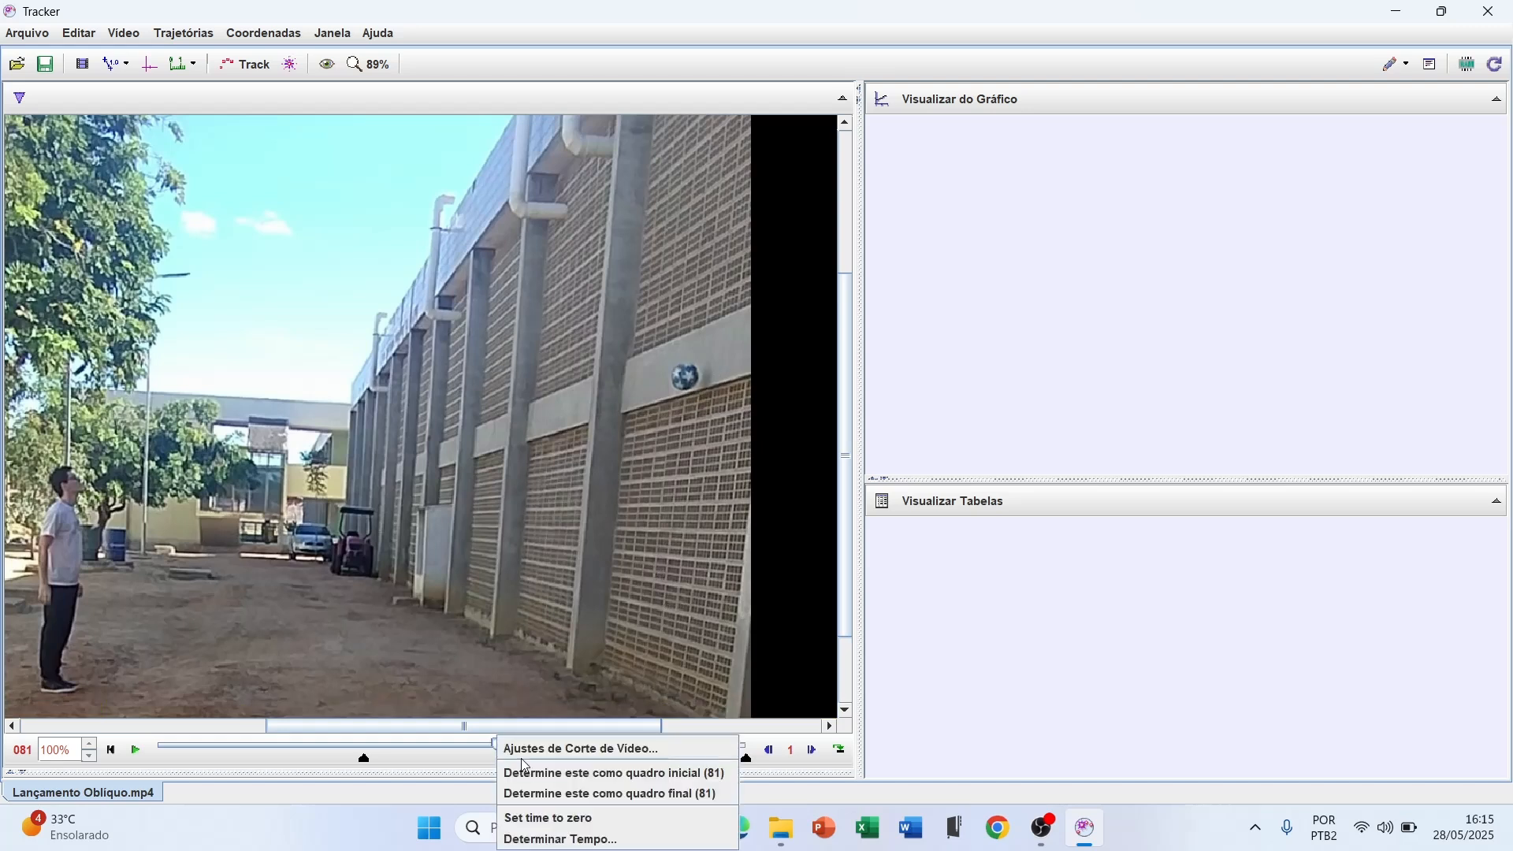
{"action": "left_click", "coordinate": [541, 795]}
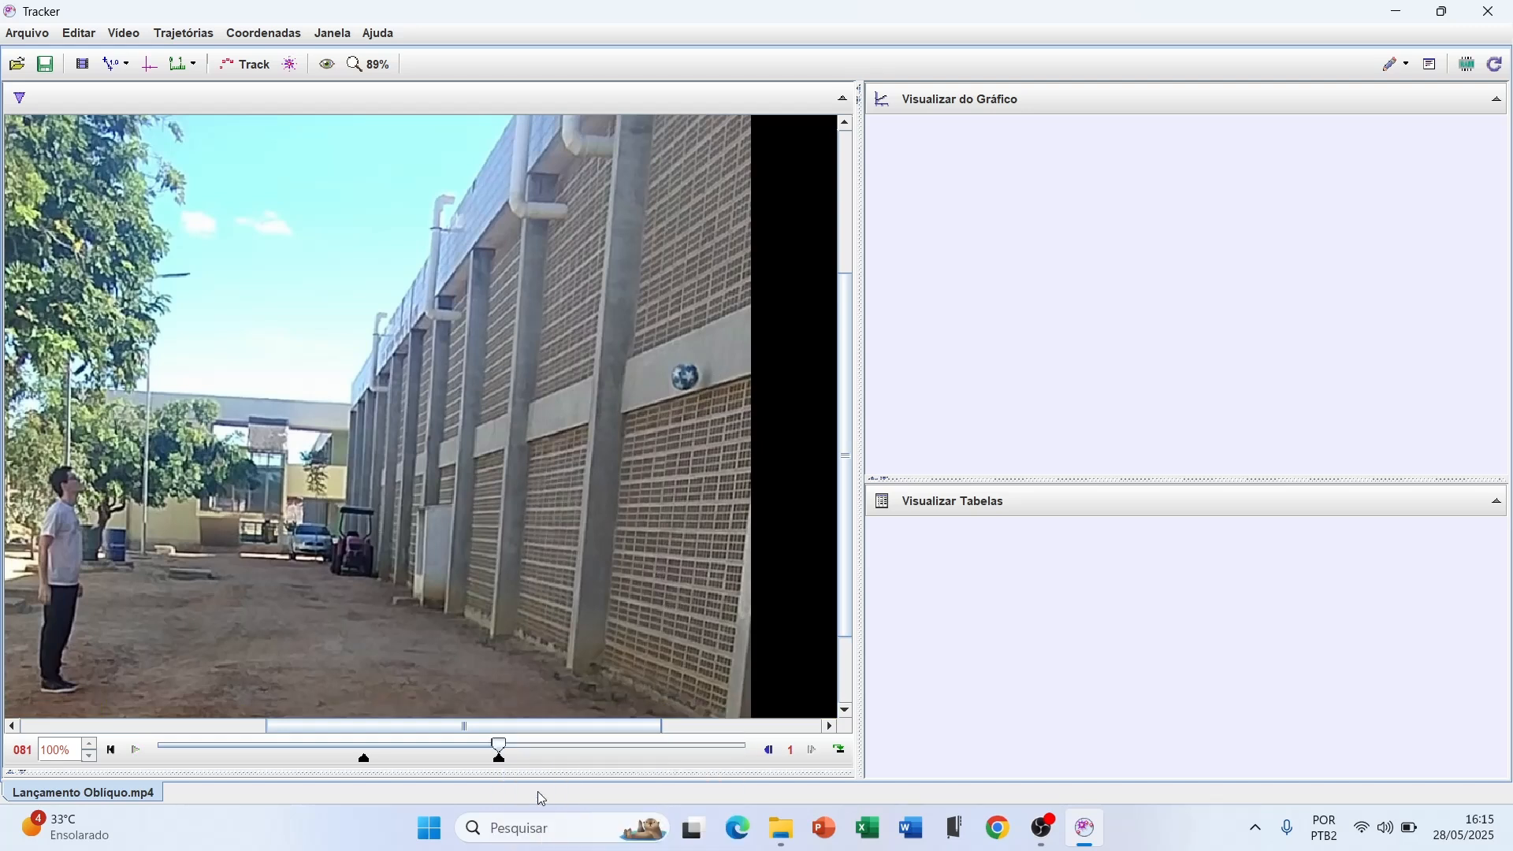
{"action": "left_click", "coordinate": [120, 754]}
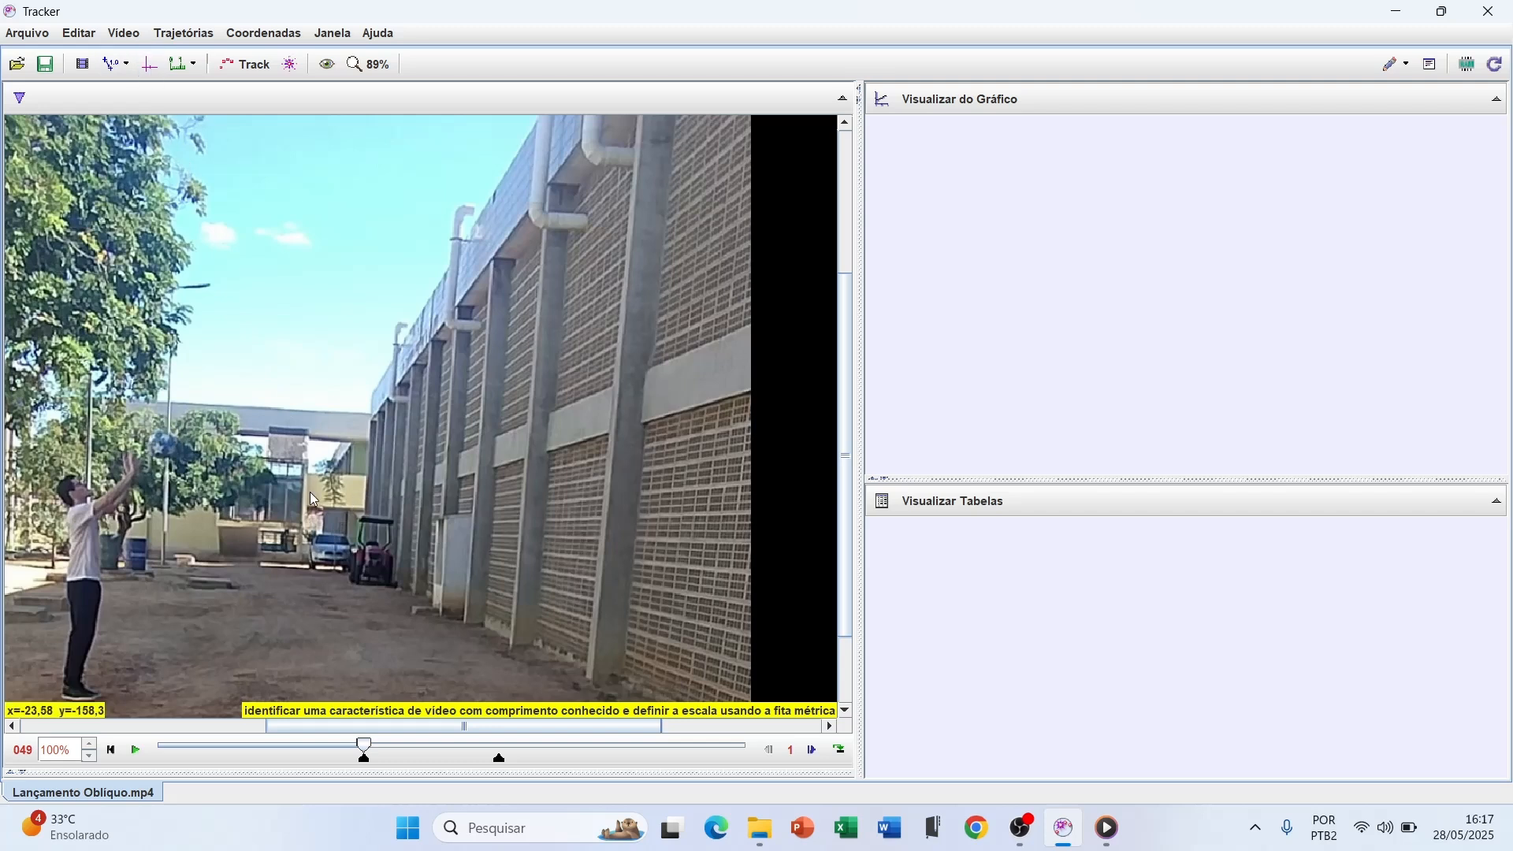
Show the coordinate axes and move their origin onto the top edge of the distant walkway beam, at about pixel 867.5, 597.2
{"action": "left_click", "coordinate": [149, 72]}
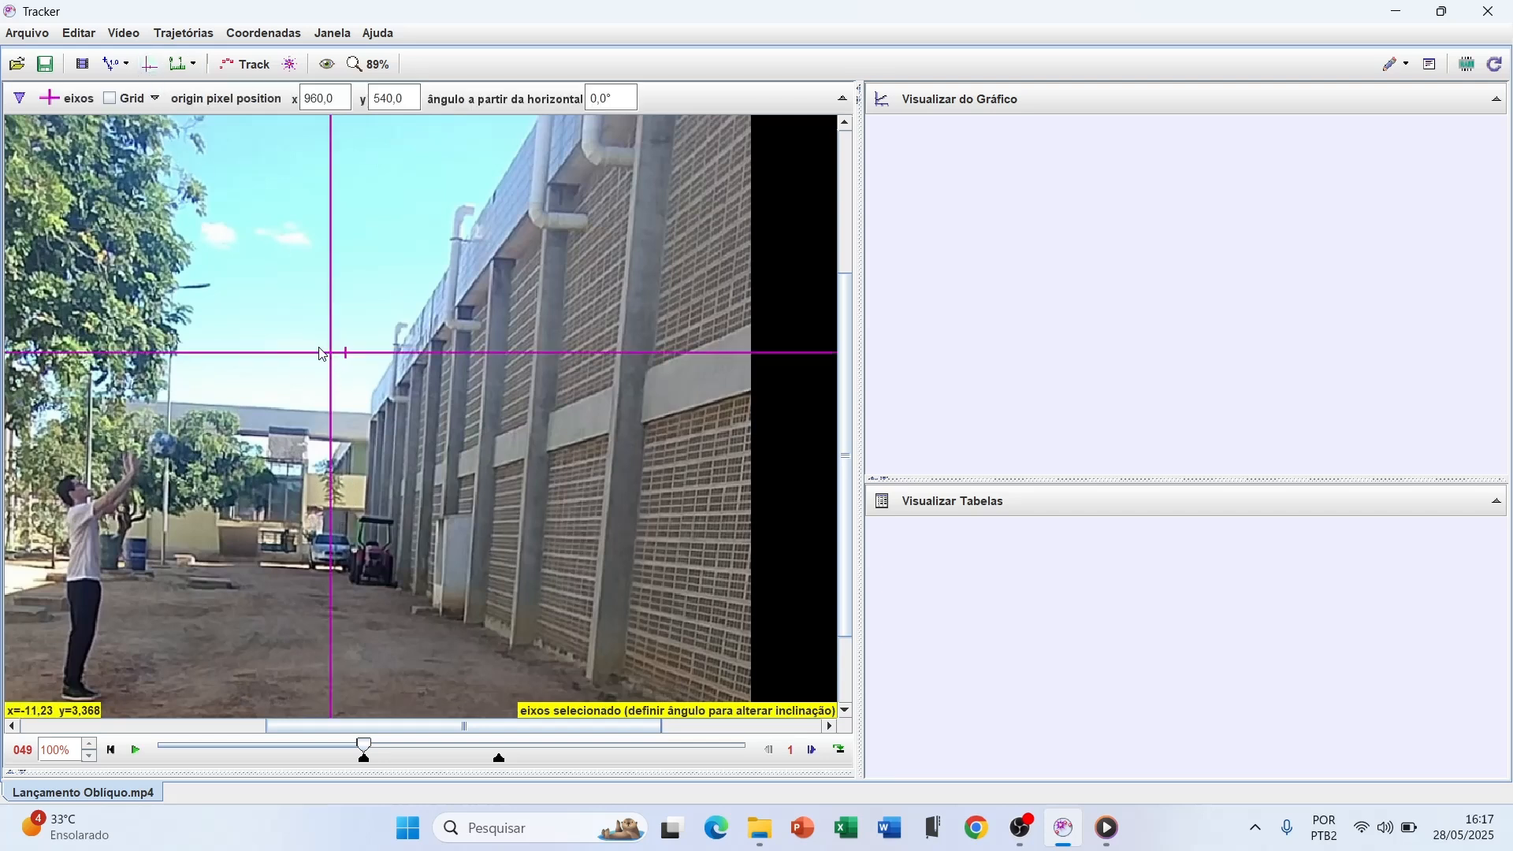
{"action": "left_click", "coordinate": [149, 63]}
{"action": "left_click", "coordinate": [149, 63]}
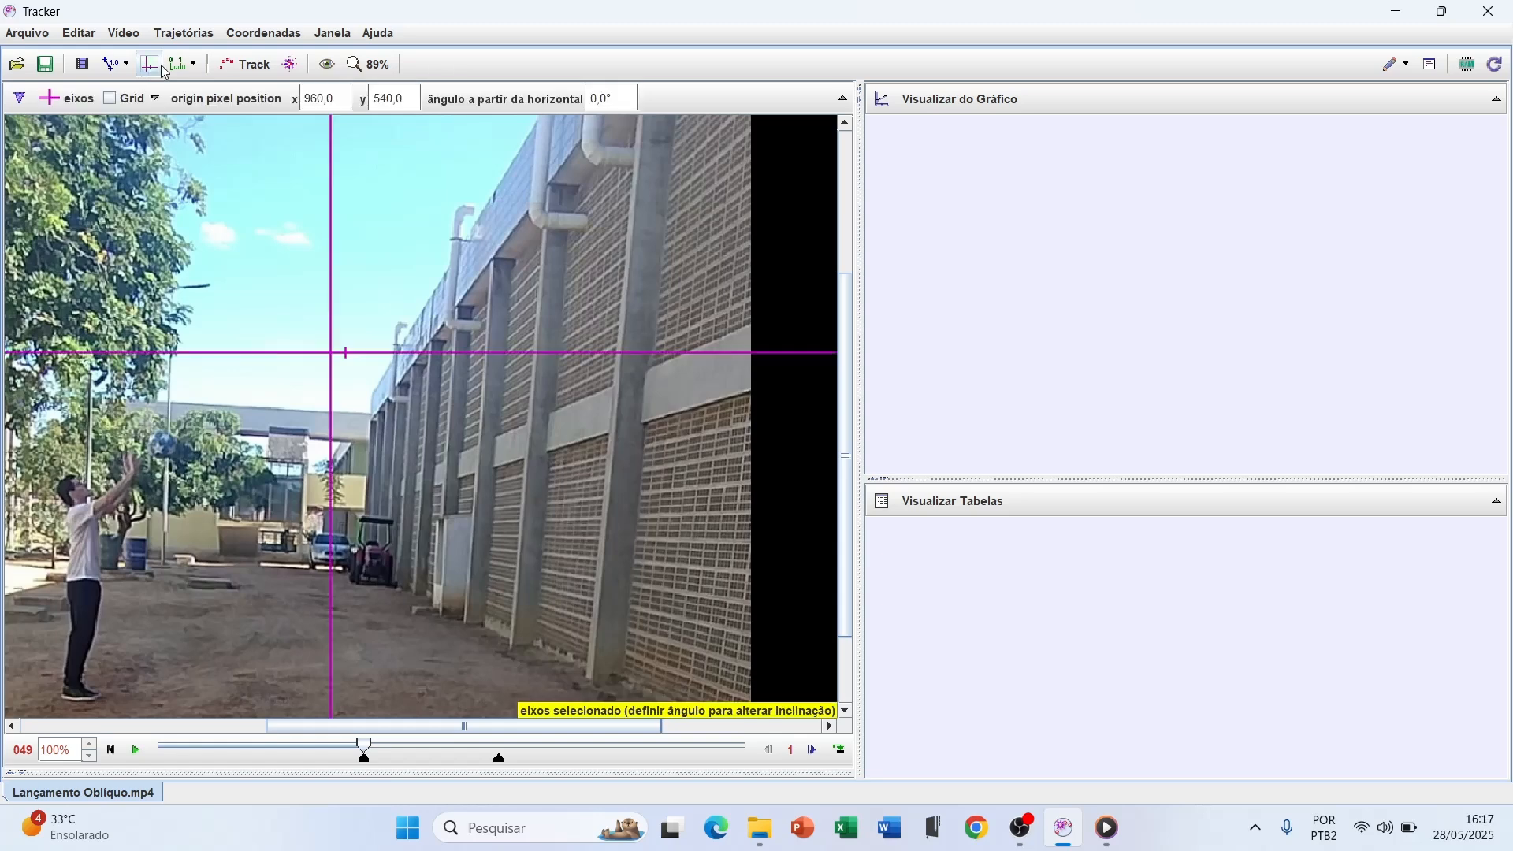
{"action": "left_click_drag", "start_coordinate": [331, 353], "coordinate": [284, 392]}
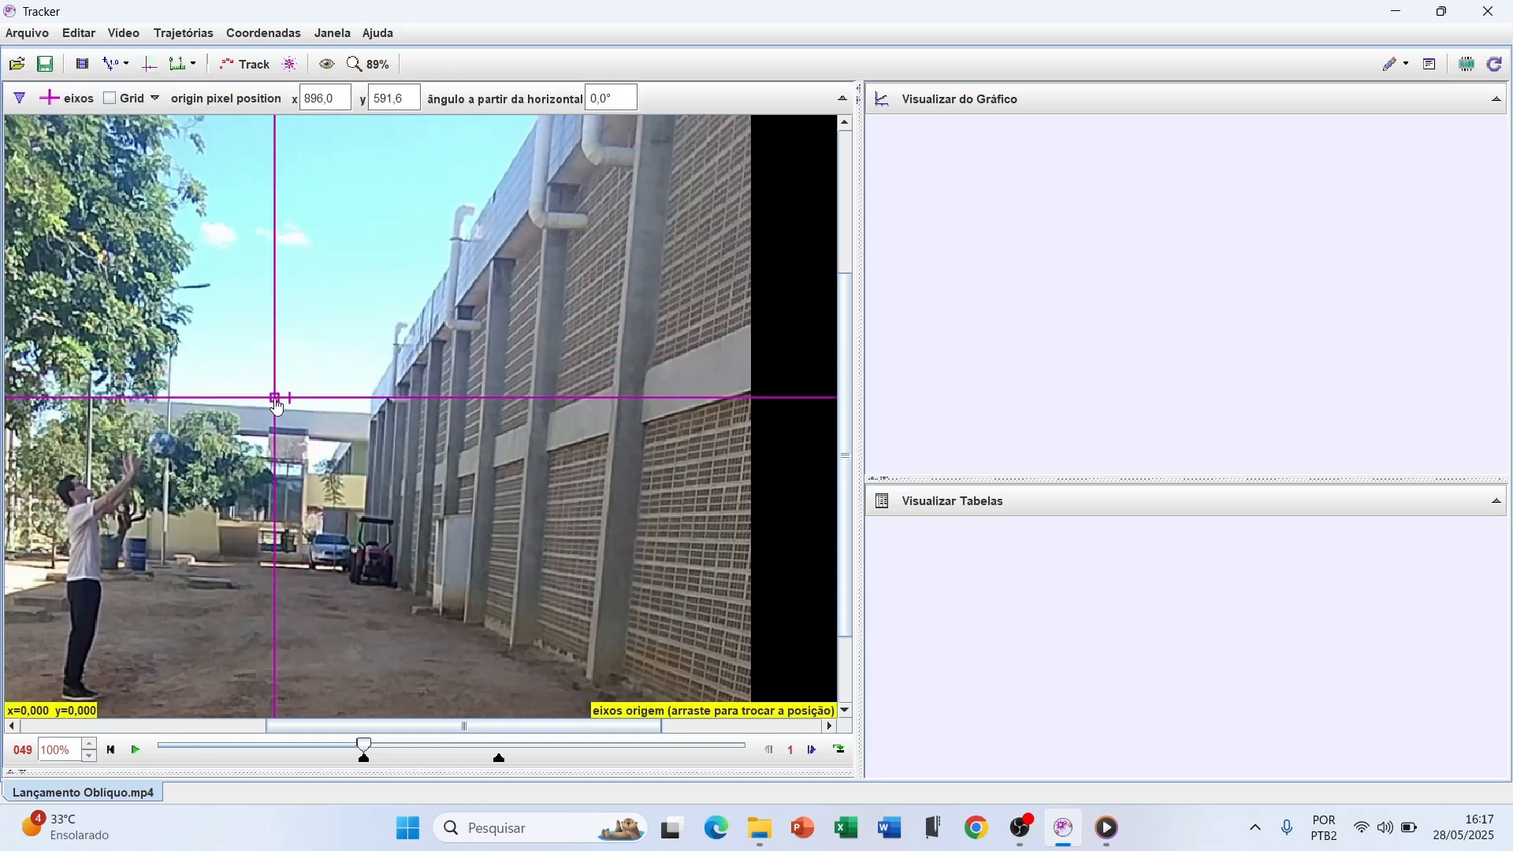
{"action": "scroll", "coordinate": [285, 441], "scroll_direction": "up", "scroll_amount": 2}
{"action": "scroll", "coordinate": [285, 448], "scroll_direction": "up", "scroll_amount": 2}
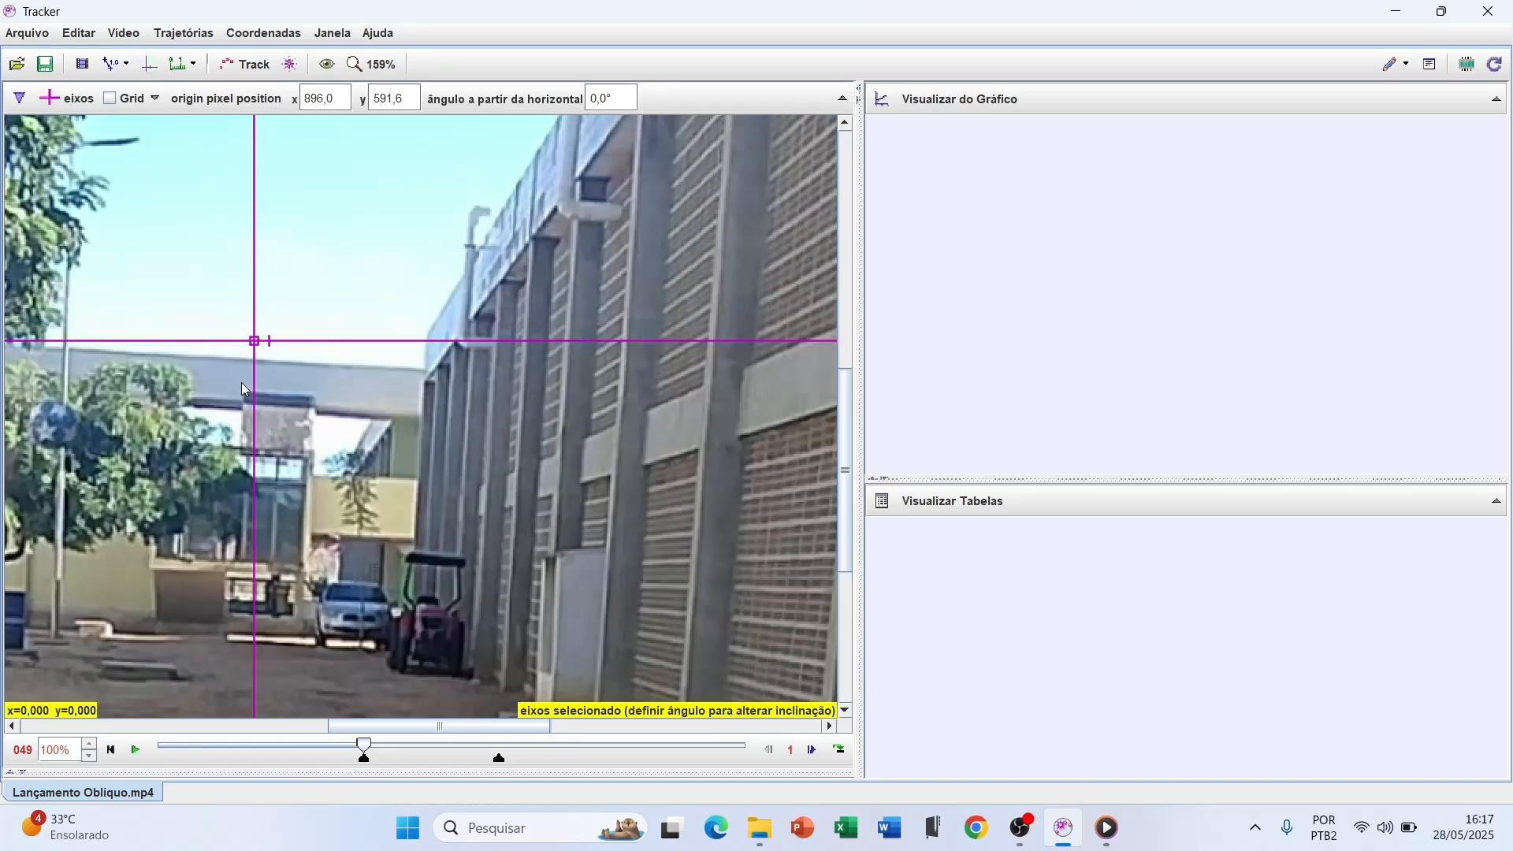
{"action": "scroll", "coordinate": [241, 383], "scroll_direction": "down", "scroll_amount": 5}
{"action": "mouse_move", "coordinate": [249, 361]}
{"action": "left_mouse_down"}
{"action": "mouse_move", "coordinate": [253, 376]}
{"action": "mouse_move", "coordinate": [227, 364]}
{"action": "left_mouse_up"}
{"action": "scroll", "coordinate": [229, 375], "scroll_direction": "up", "scroll_amount": 2}
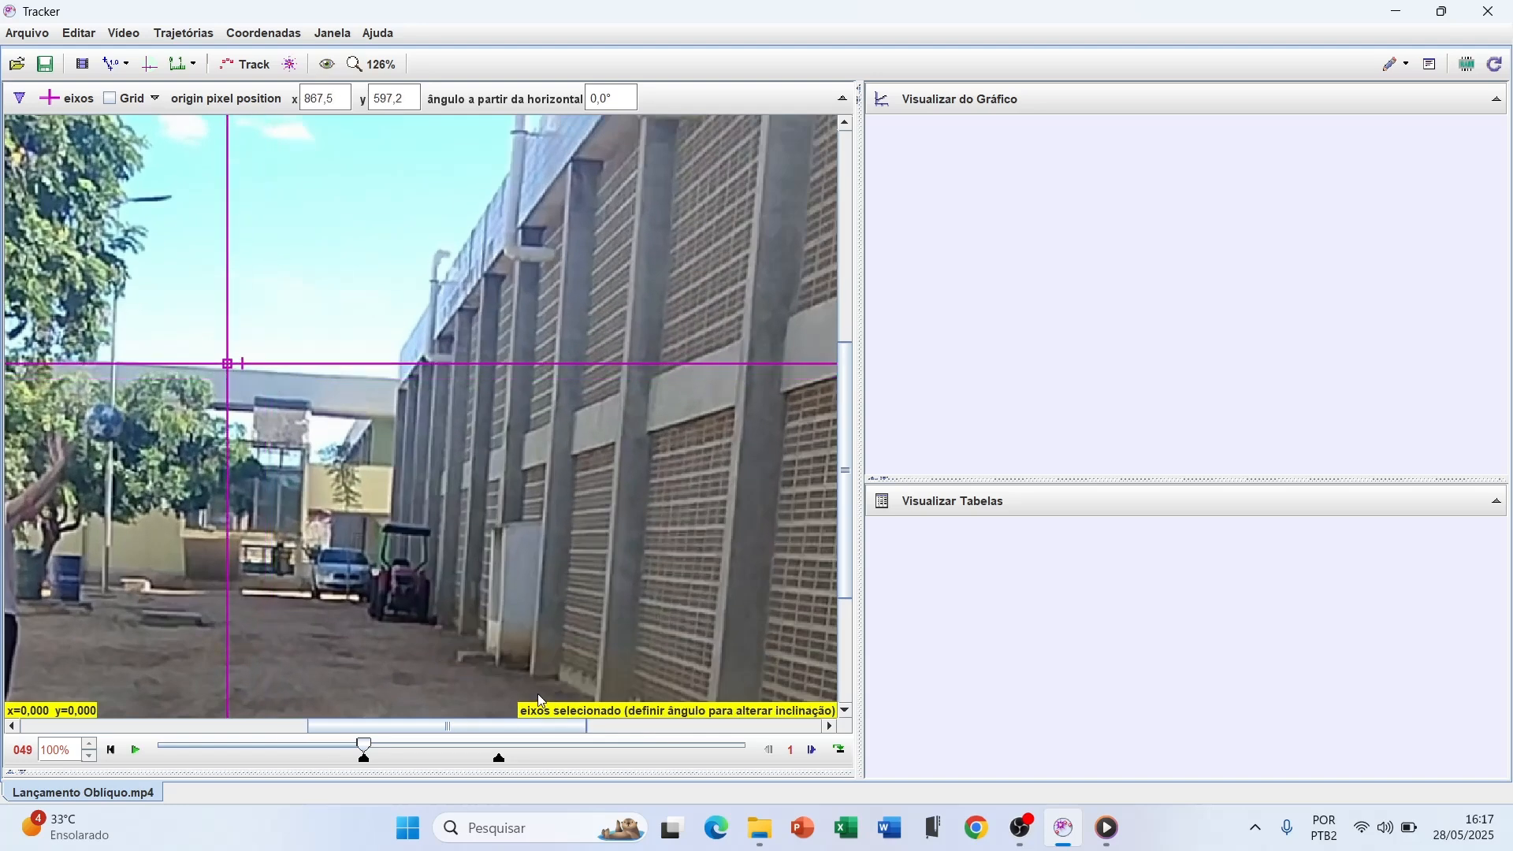
Tilt the x axis to about -3.4° along the beam's top edge, shifting the origin to about pixel 875.4, 601.1
{"action": "scroll", "coordinate": [225, 408], "scroll_direction": "down", "scroll_amount": 2}
{"action": "scroll", "coordinate": [219, 409], "scroll_direction": "up", "scroll_amount": 2}
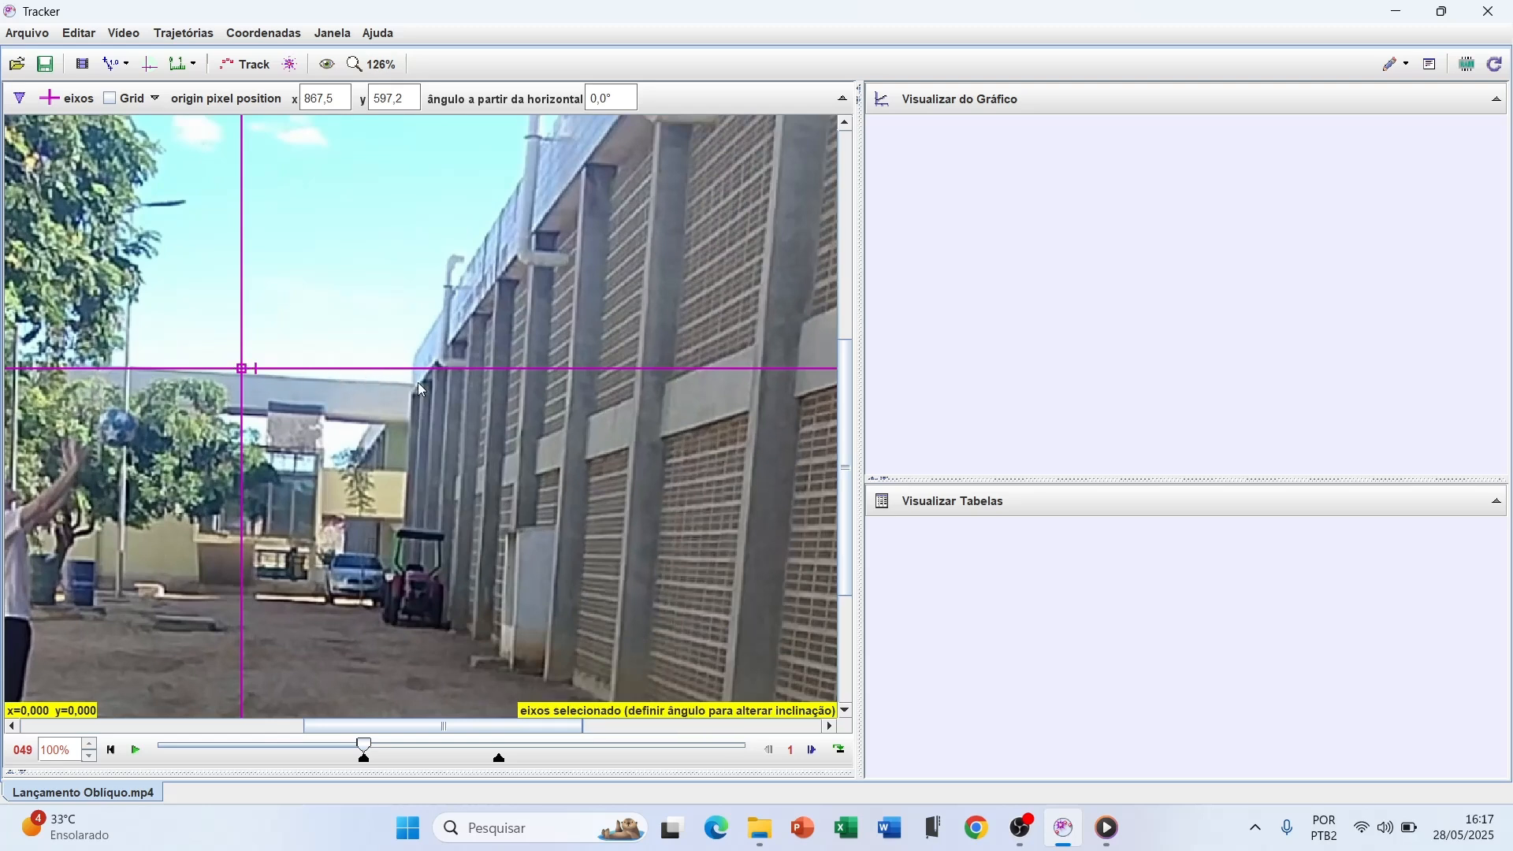
{"action": "left_click_drag", "start_coordinate": [419, 370], "coordinate": [430, 379]}
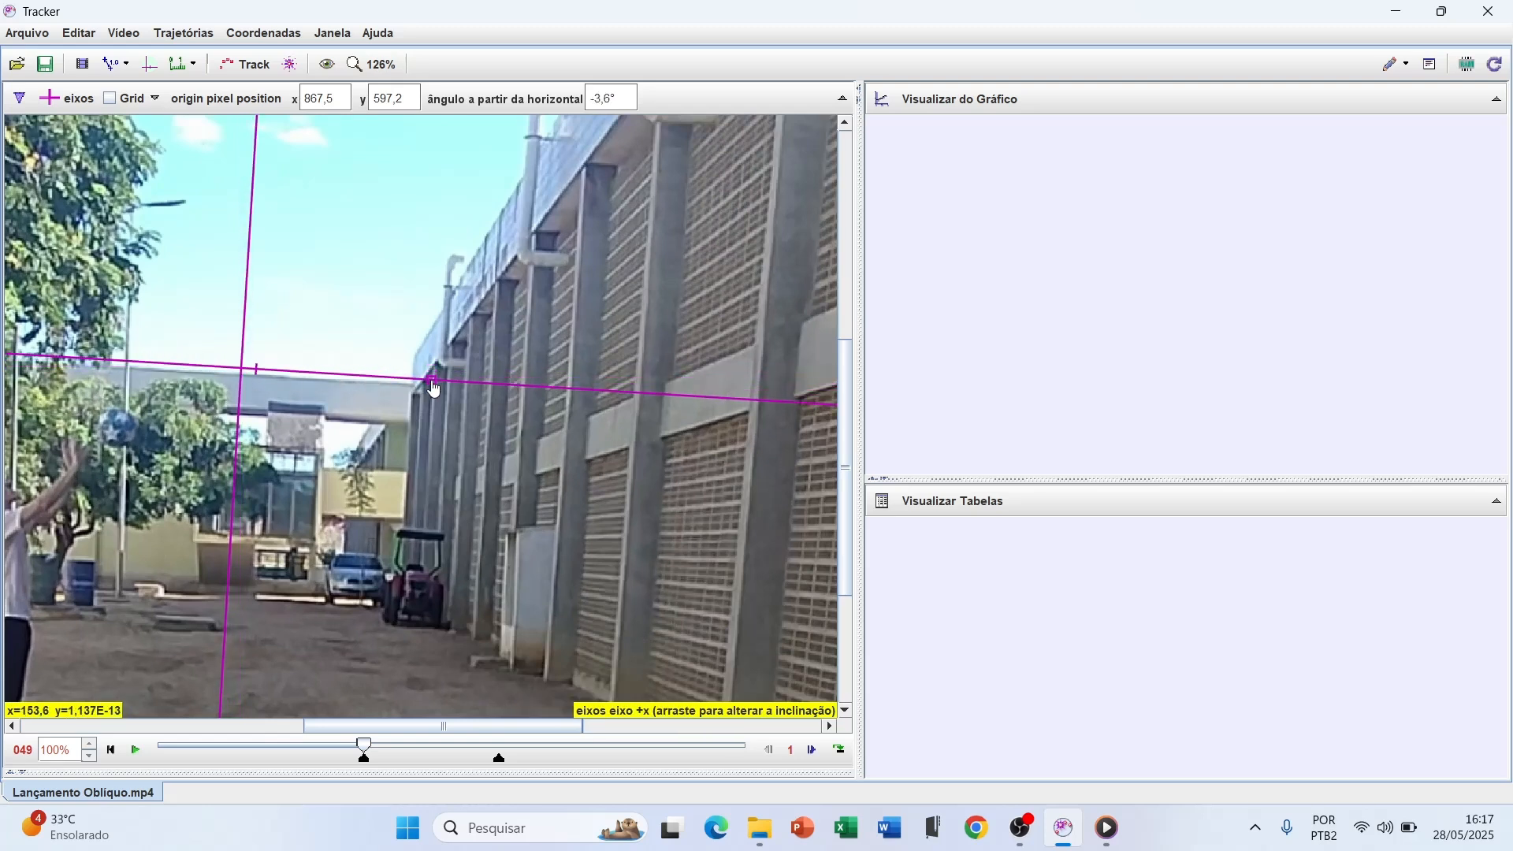
{"action": "left_click_drag", "start_coordinate": [243, 369], "coordinate": [253, 377]}
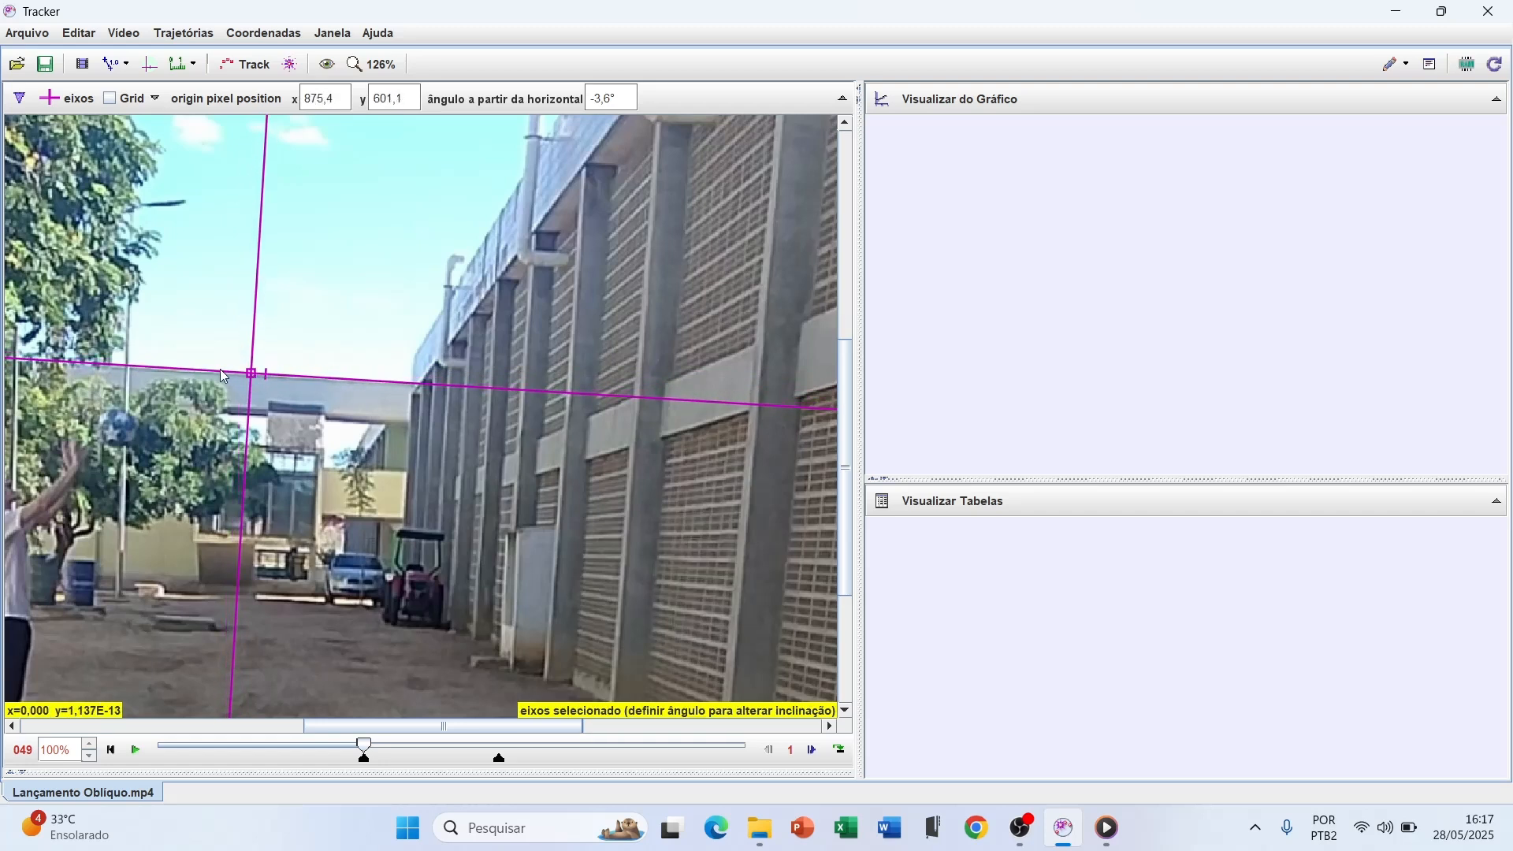
{"action": "left_click", "coordinate": [518, 391]}
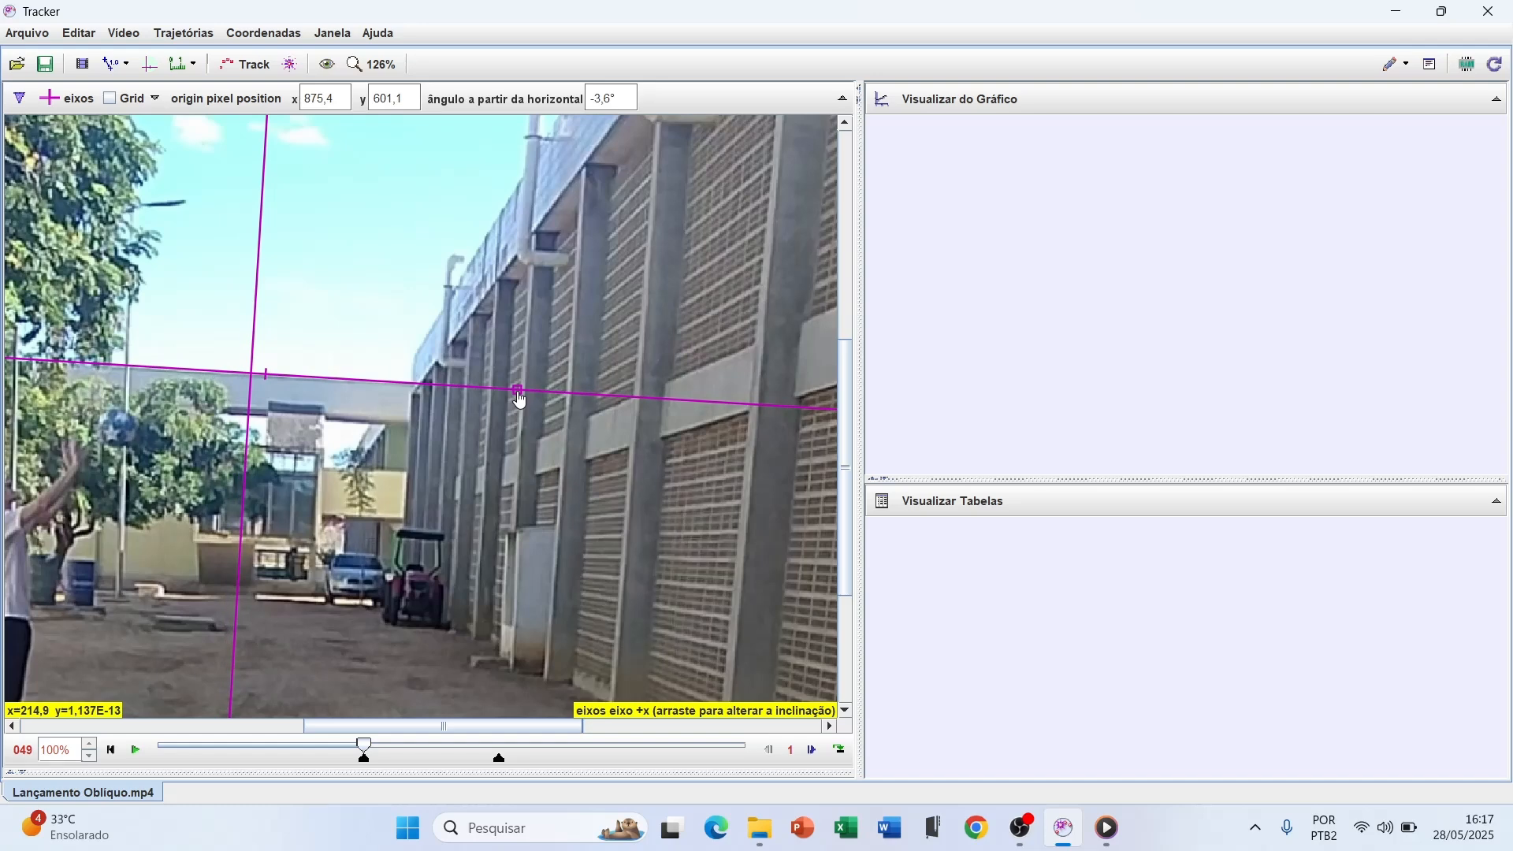
{"action": "left_click_drag", "start_coordinate": [517, 391], "coordinate": [518, 391]}
{"action": "scroll", "coordinate": [362, 398], "scroll_direction": "up", "scroll_amount": 5}
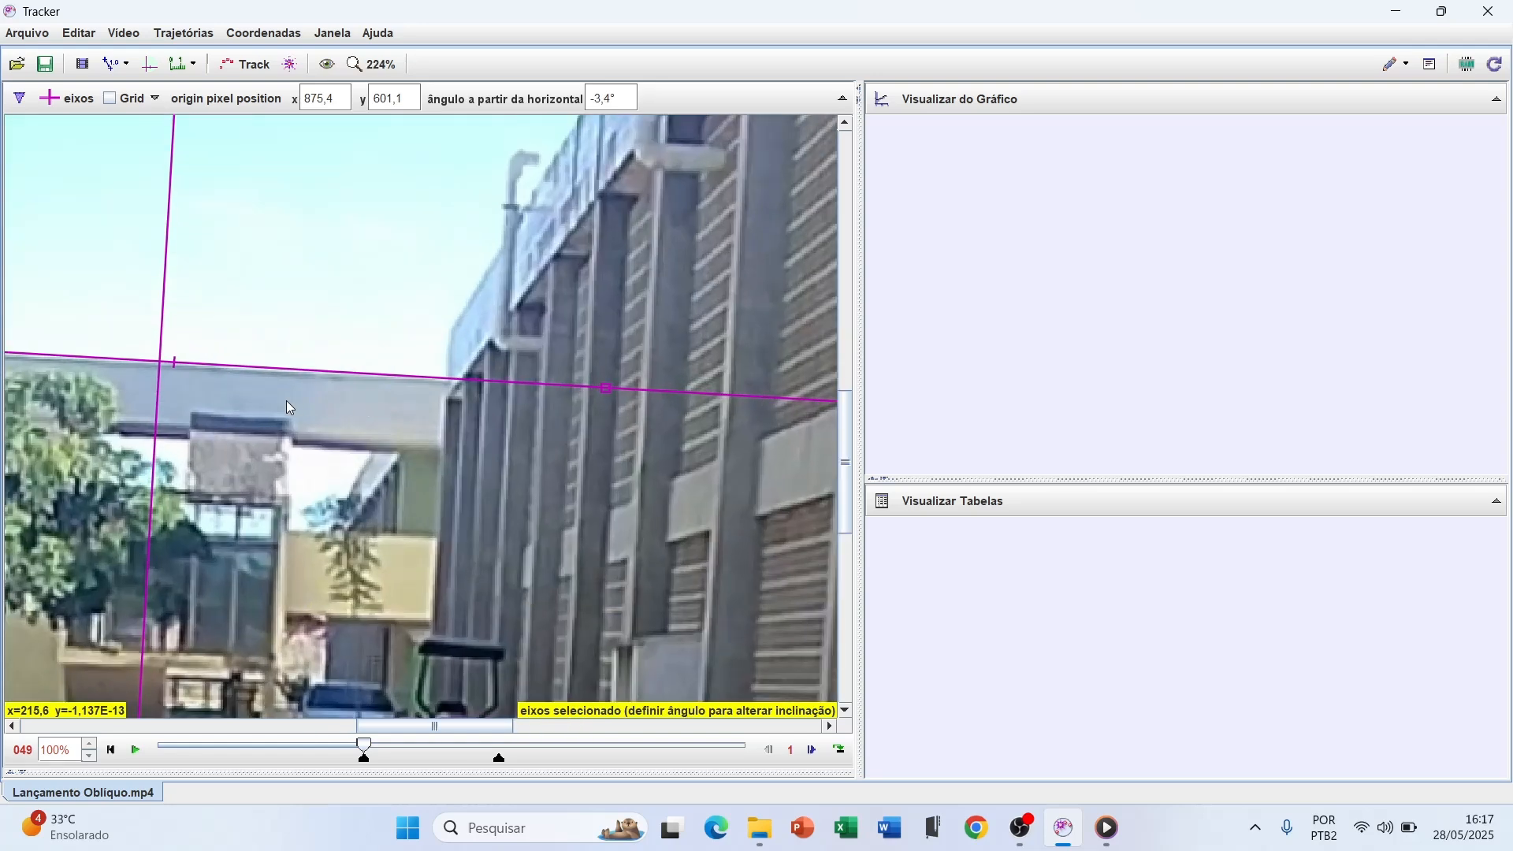
{"action": "scroll", "coordinate": [168, 381], "scroll_direction": "down", "scroll_amount": 7}
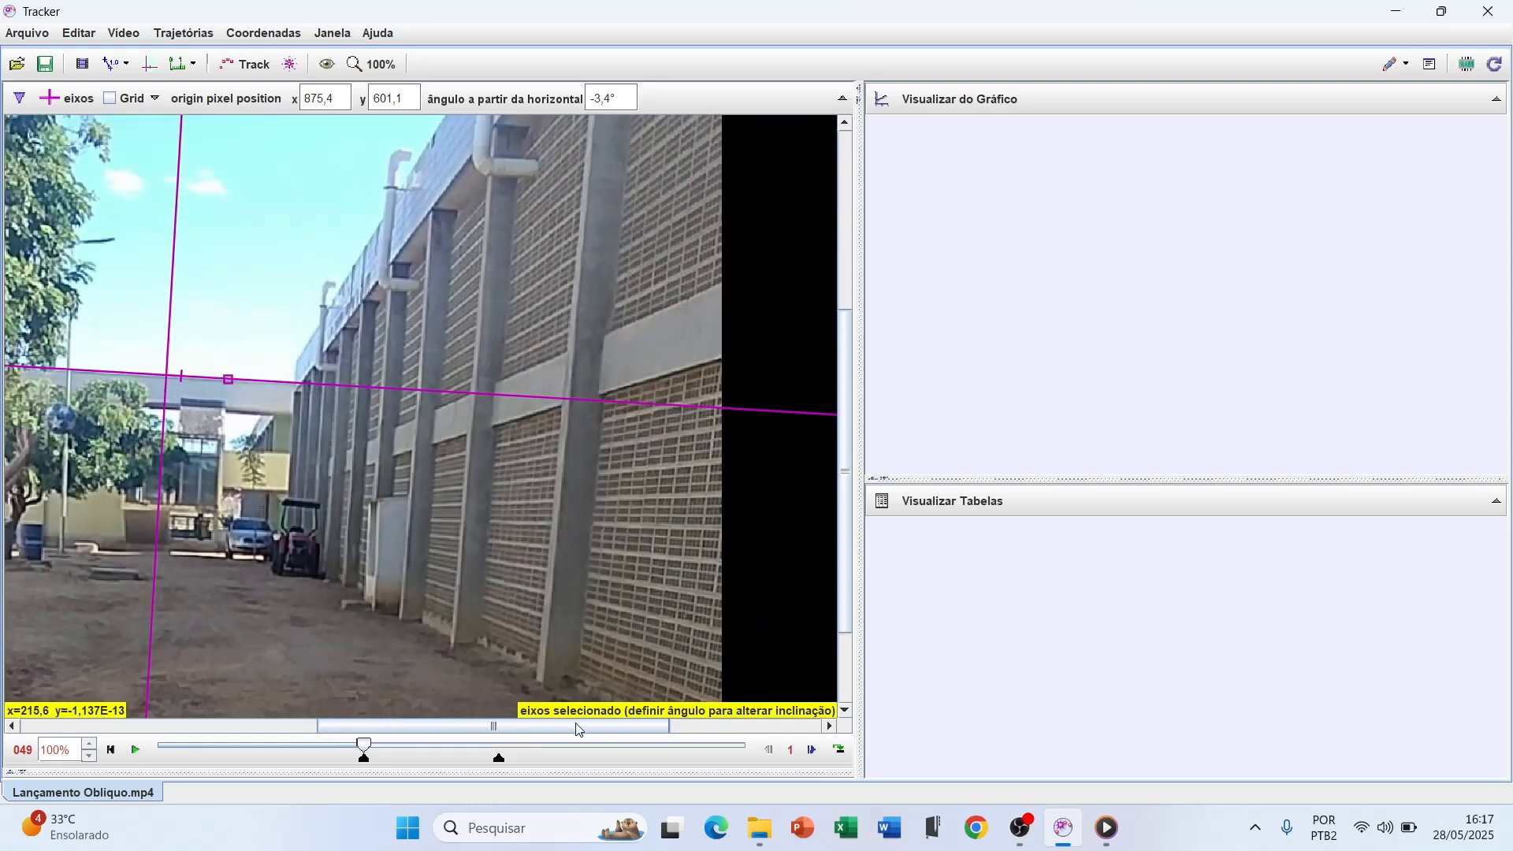
Move the axes origin to the centre of the ball beside the thrower's hands, at pixel 768, 645
{"action": "left_click_drag", "start_coordinate": [580, 729], "coordinate": [384, 729]}
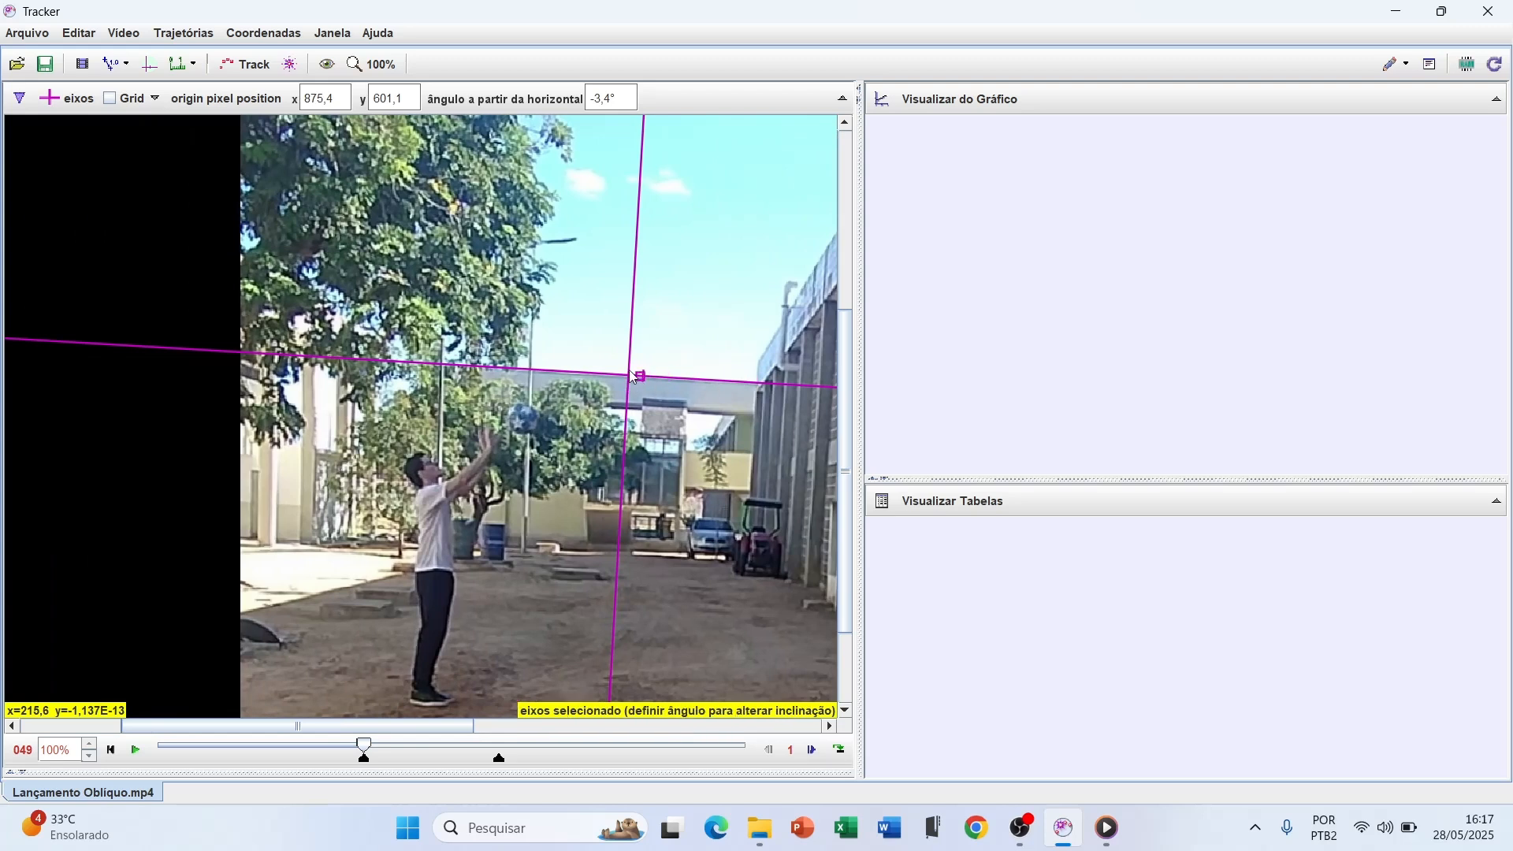
{"action": "left_click_drag", "start_coordinate": [634, 376], "coordinate": [529, 428]}
{"action": "scroll", "coordinate": [529, 429], "scroll_direction": "up", "scroll_amount": 5}
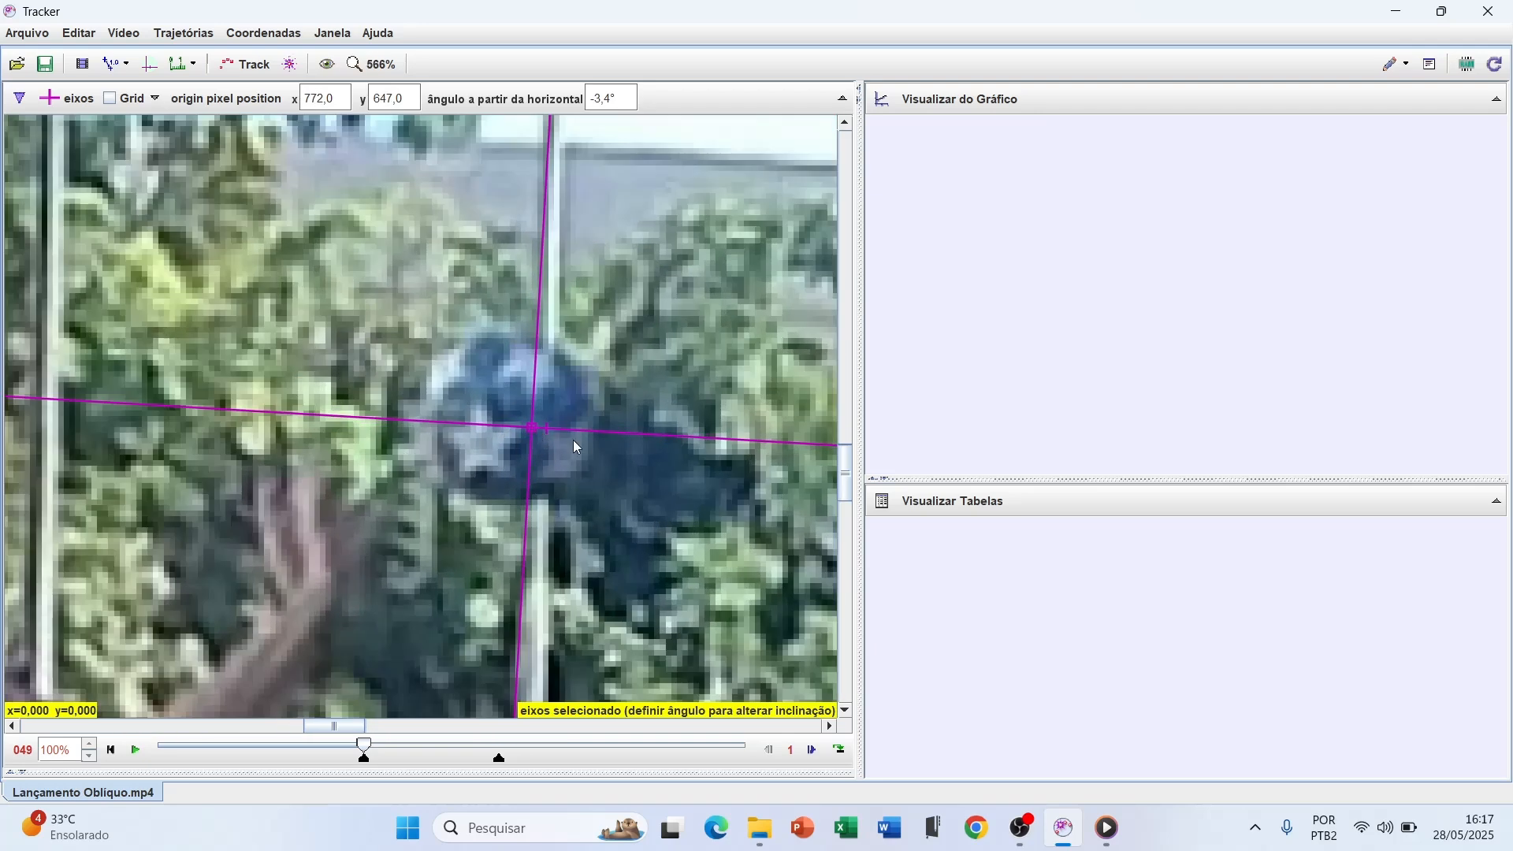
{"action": "left_click_drag", "start_coordinate": [532, 429], "coordinate": [512, 419]}
{"action": "scroll", "coordinate": [512, 424], "scroll_direction": "up", "scroll_amount": 5}
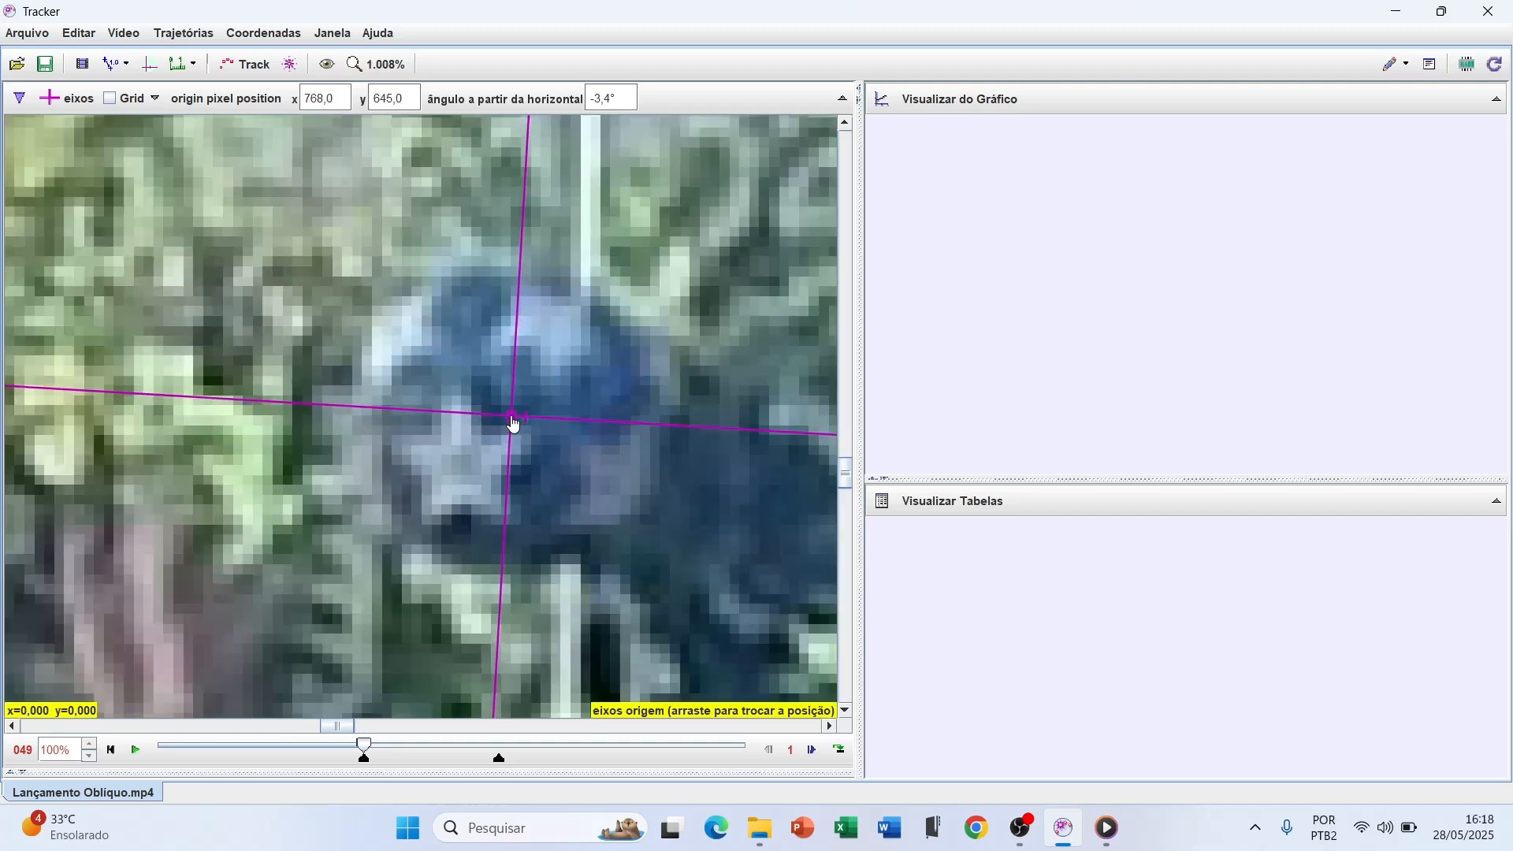
Create a new calibration stick and stretch it roughly from the ground beside the thrower's feet to his head
{"action": "scroll", "coordinate": [512, 424], "scroll_direction": "down", "scroll_amount": 15}
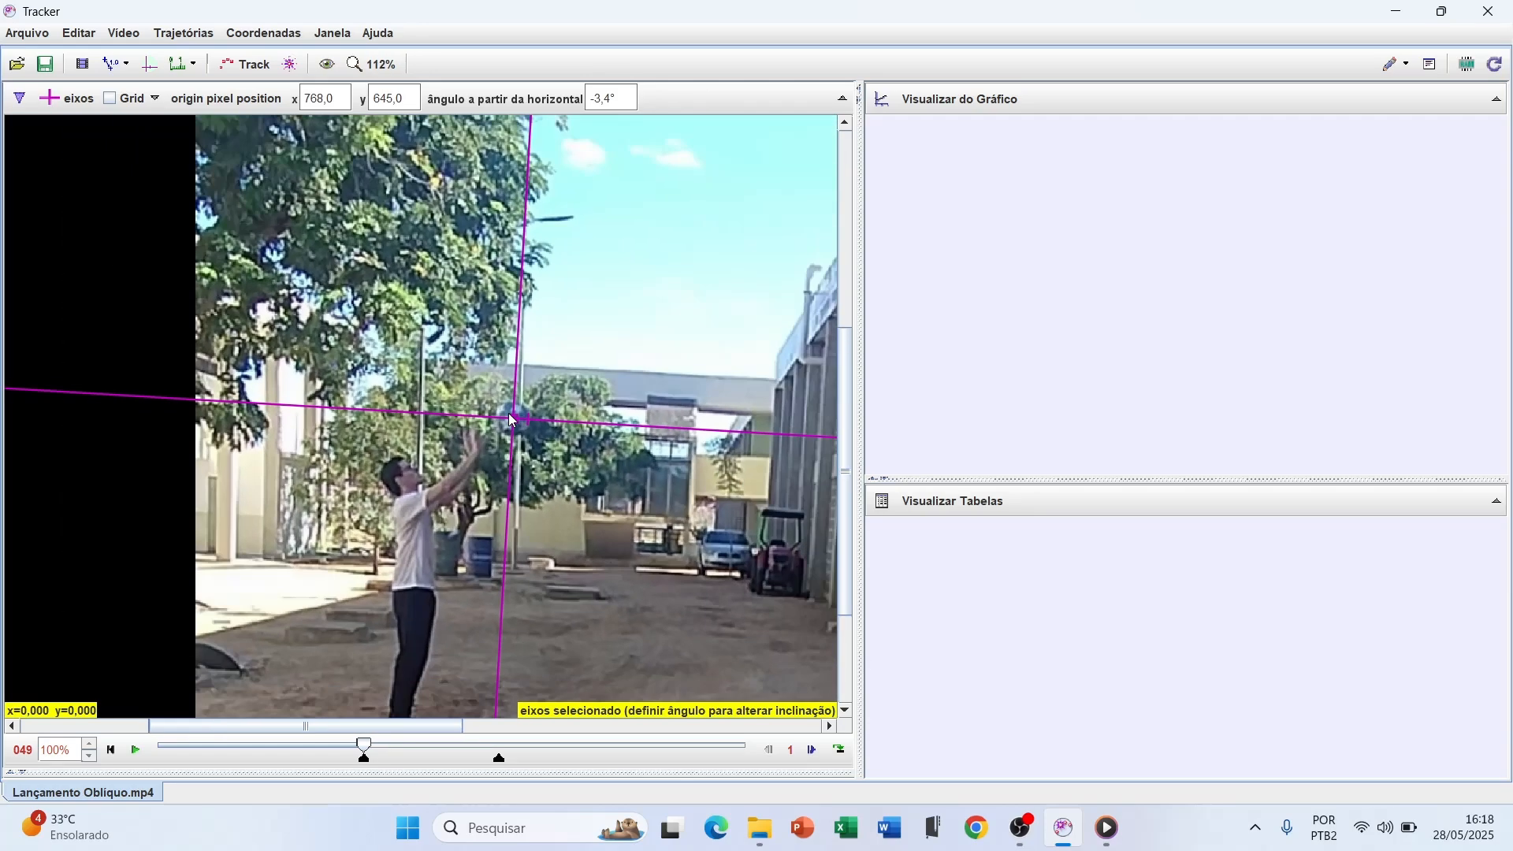
{"action": "scroll", "coordinate": [513, 421], "scroll_direction": "down", "scroll_amount": 4}
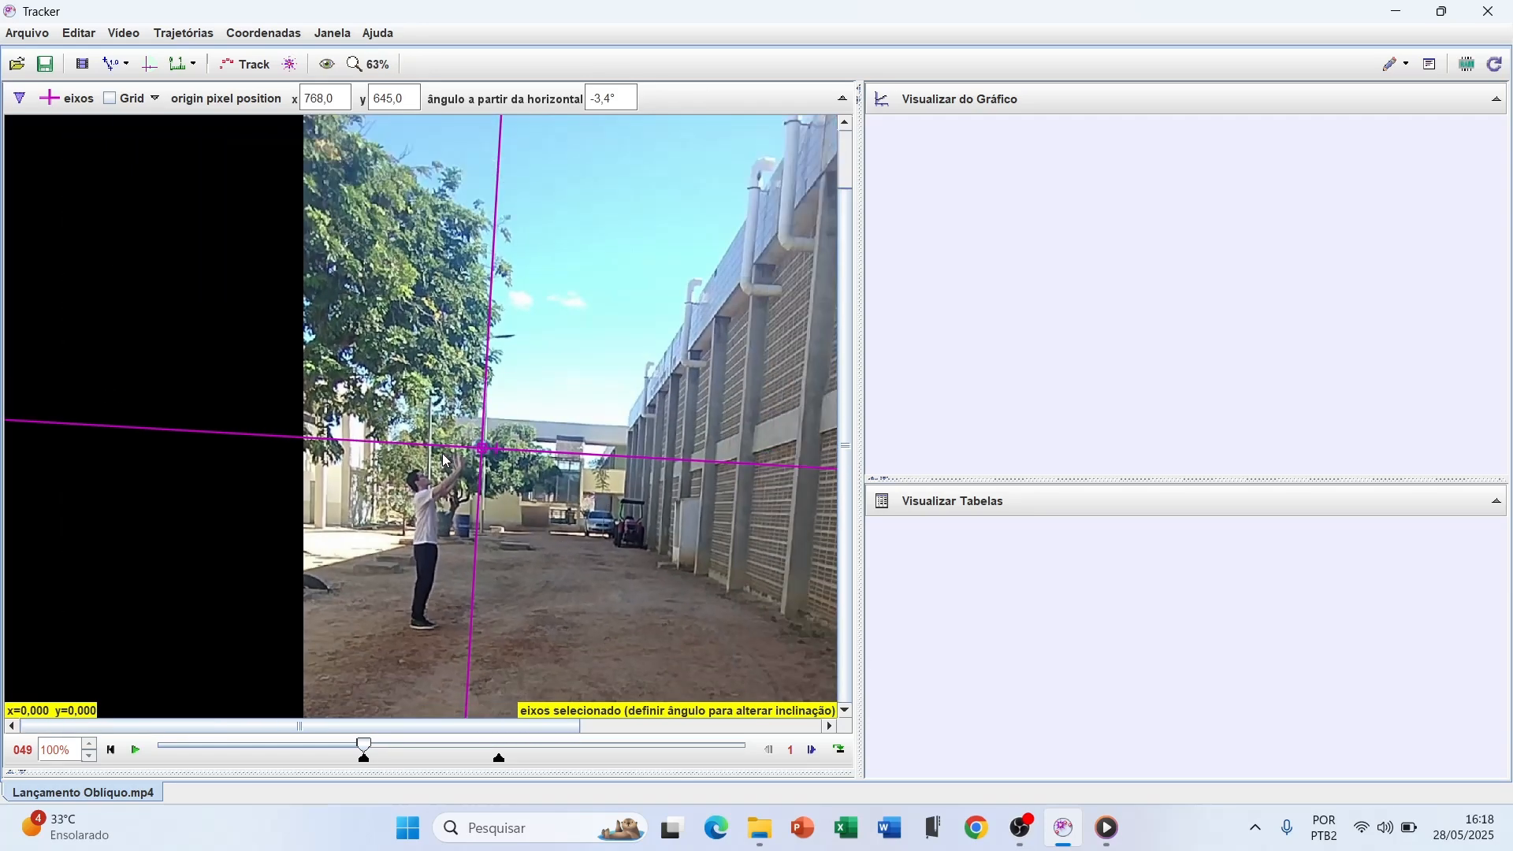
{"action": "scroll", "coordinate": [427, 518], "scroll_direction": "up", "scroll_amount": 3}
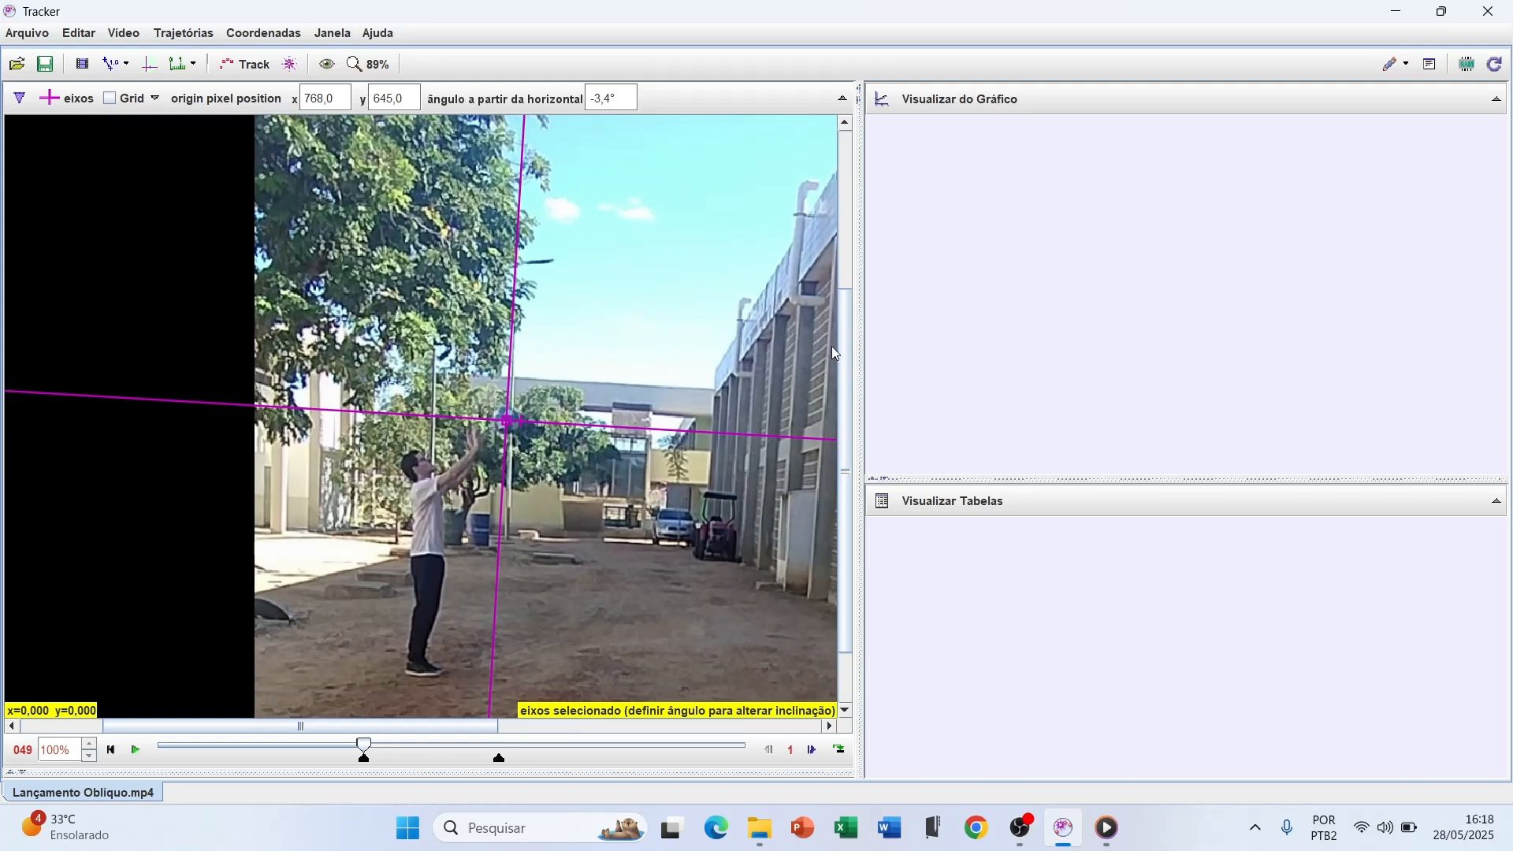
{"action": "left_click_drag", "start_coordinate": [851, 363], "coordinate": [496, 400]}
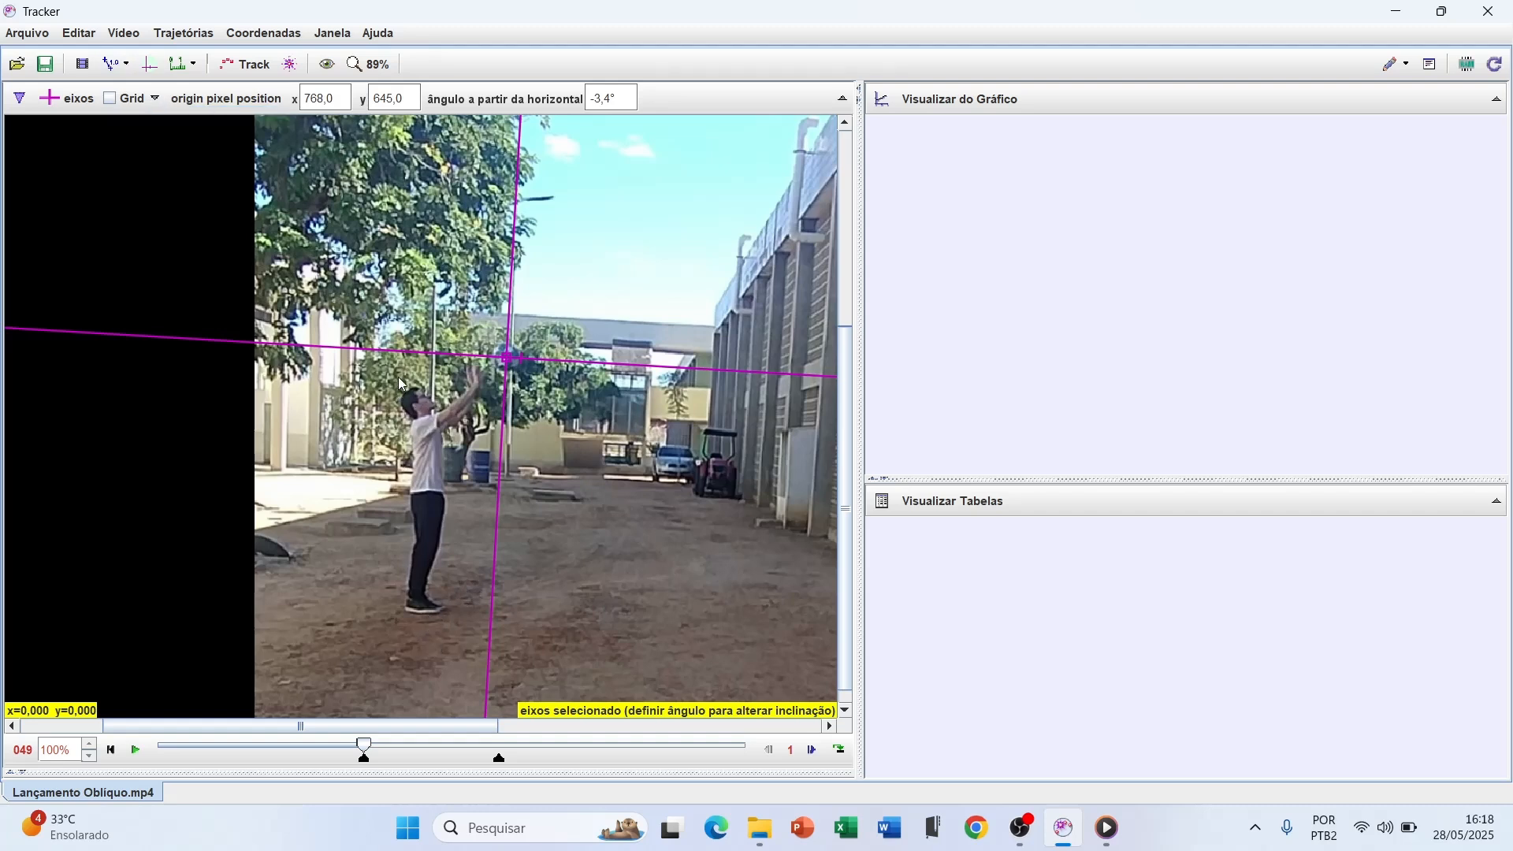
{"action": "left_click", "coordinate": [110, 66]}
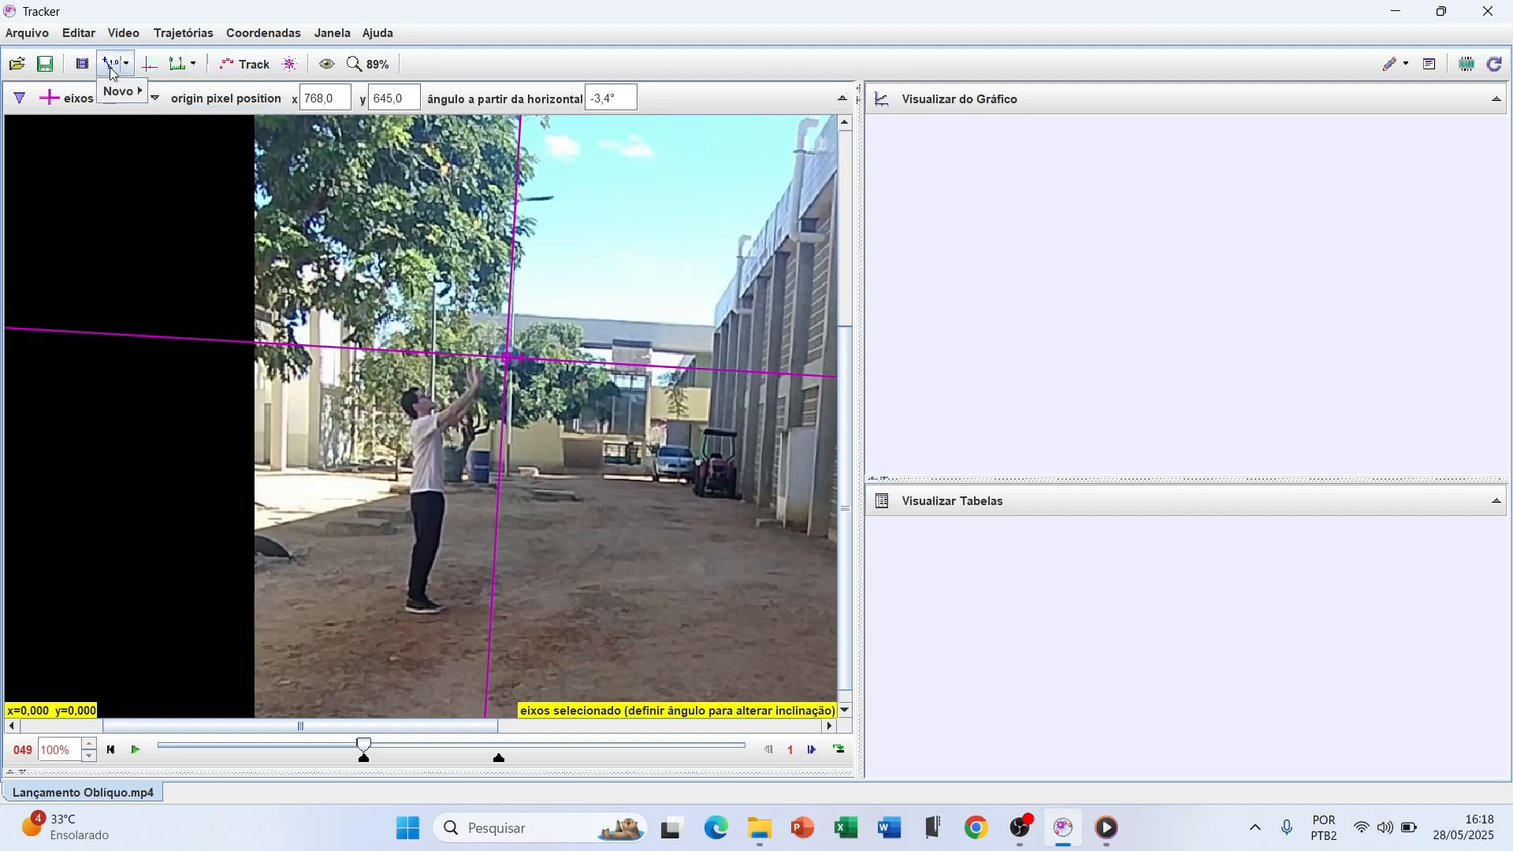
{"action": "mouse_move", "coordinate": [123, 92]}
{"action": "left_click", "coordinate": [186, 93]}
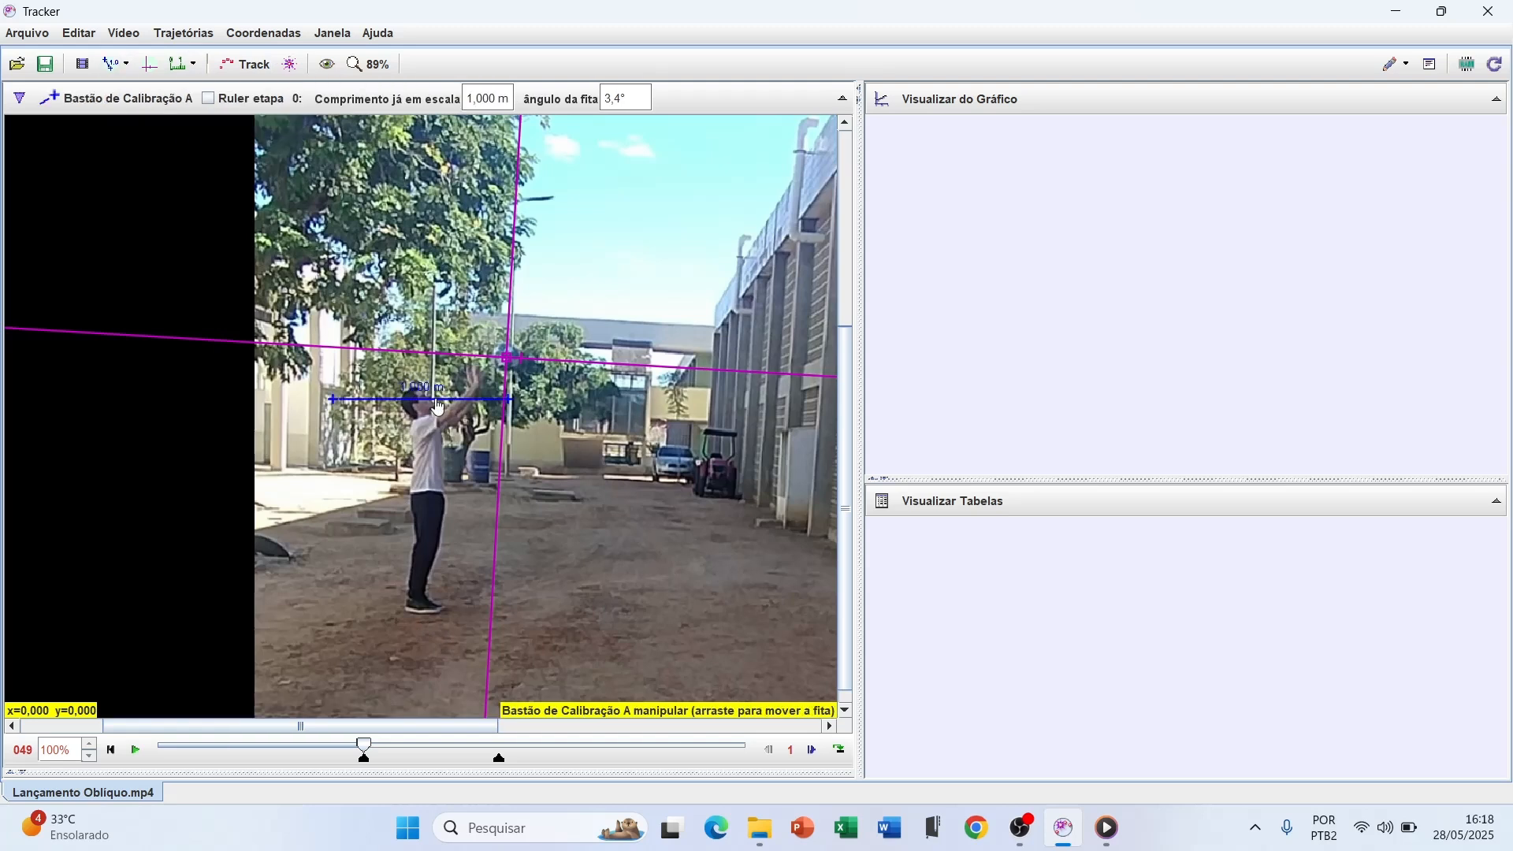
{"action": "left_click_drag", "start_coordinate": [329, 404], "coordinate": [460, 609]}
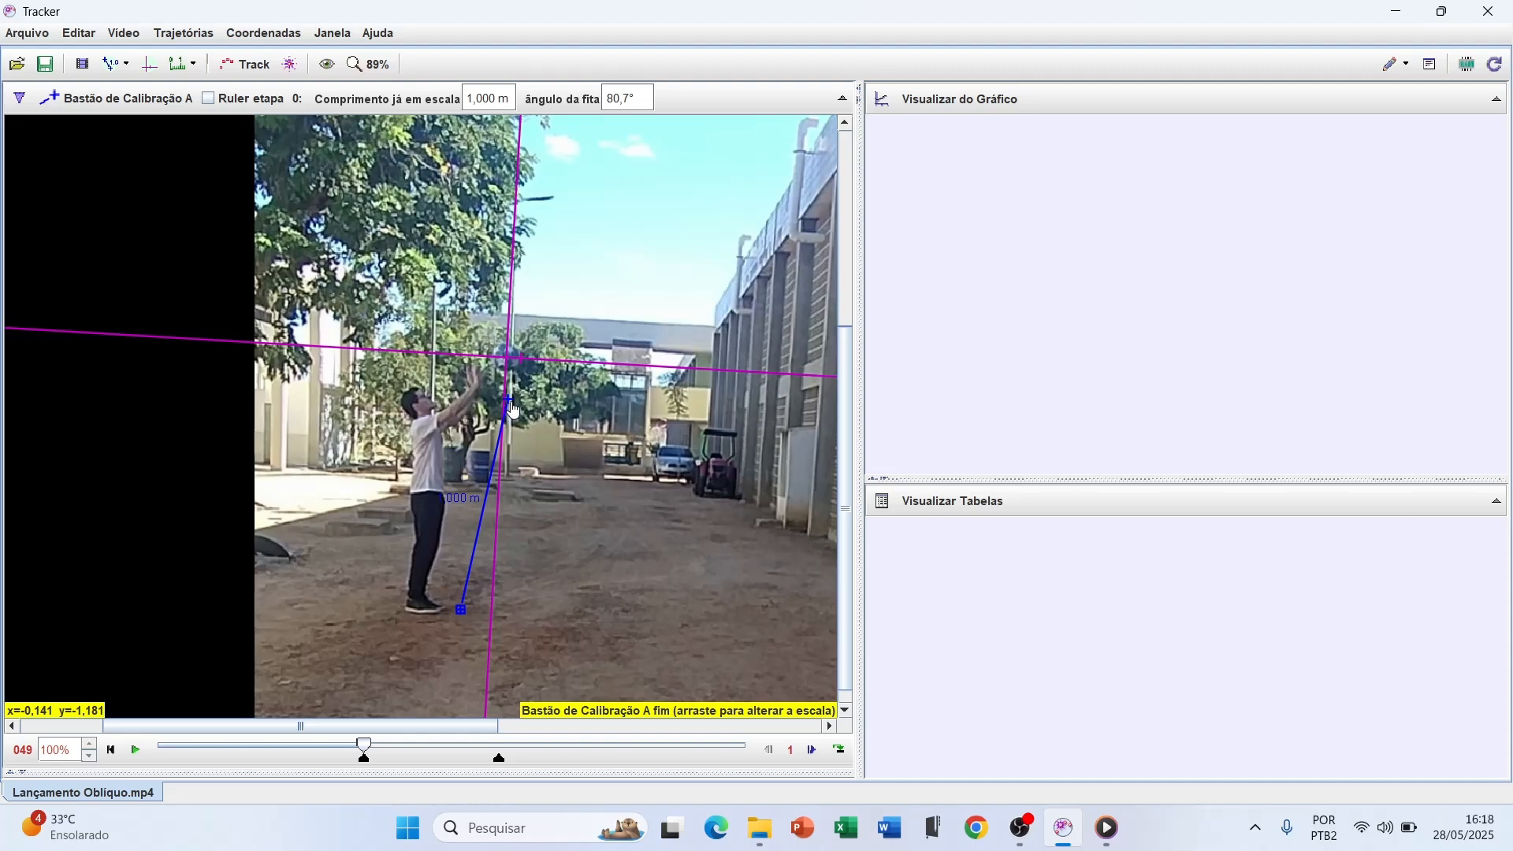
{"action": "left_click_drag", "start_coordinate": [513, 399], "coordinate": [416, 391]}
Refine the calibration stick's ends so that it spans from the top of the thrower's head to his heel
{"action": "scroll", "coordinate": [416, 390], "scroll_direction": "up", "scroll_amount": 3}
{"action": "scroll", "coordinate": [416, 396], "scroll_direction": "up", "scroll_amount": 2}
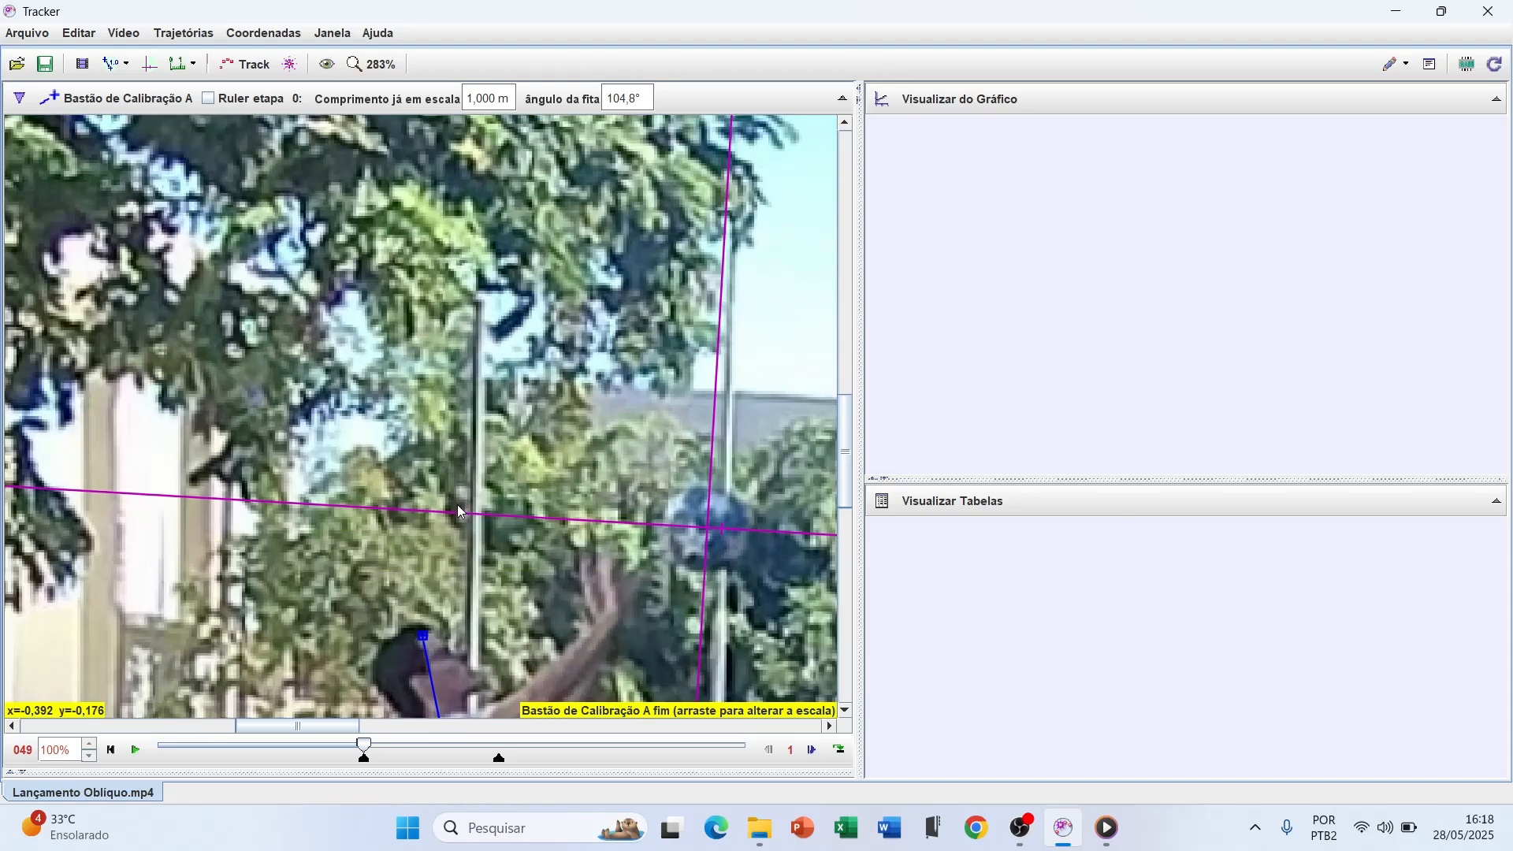
{"action": "left_click_drag", "start_coordinate": [844, 471], "coordinate": [838, 526]}
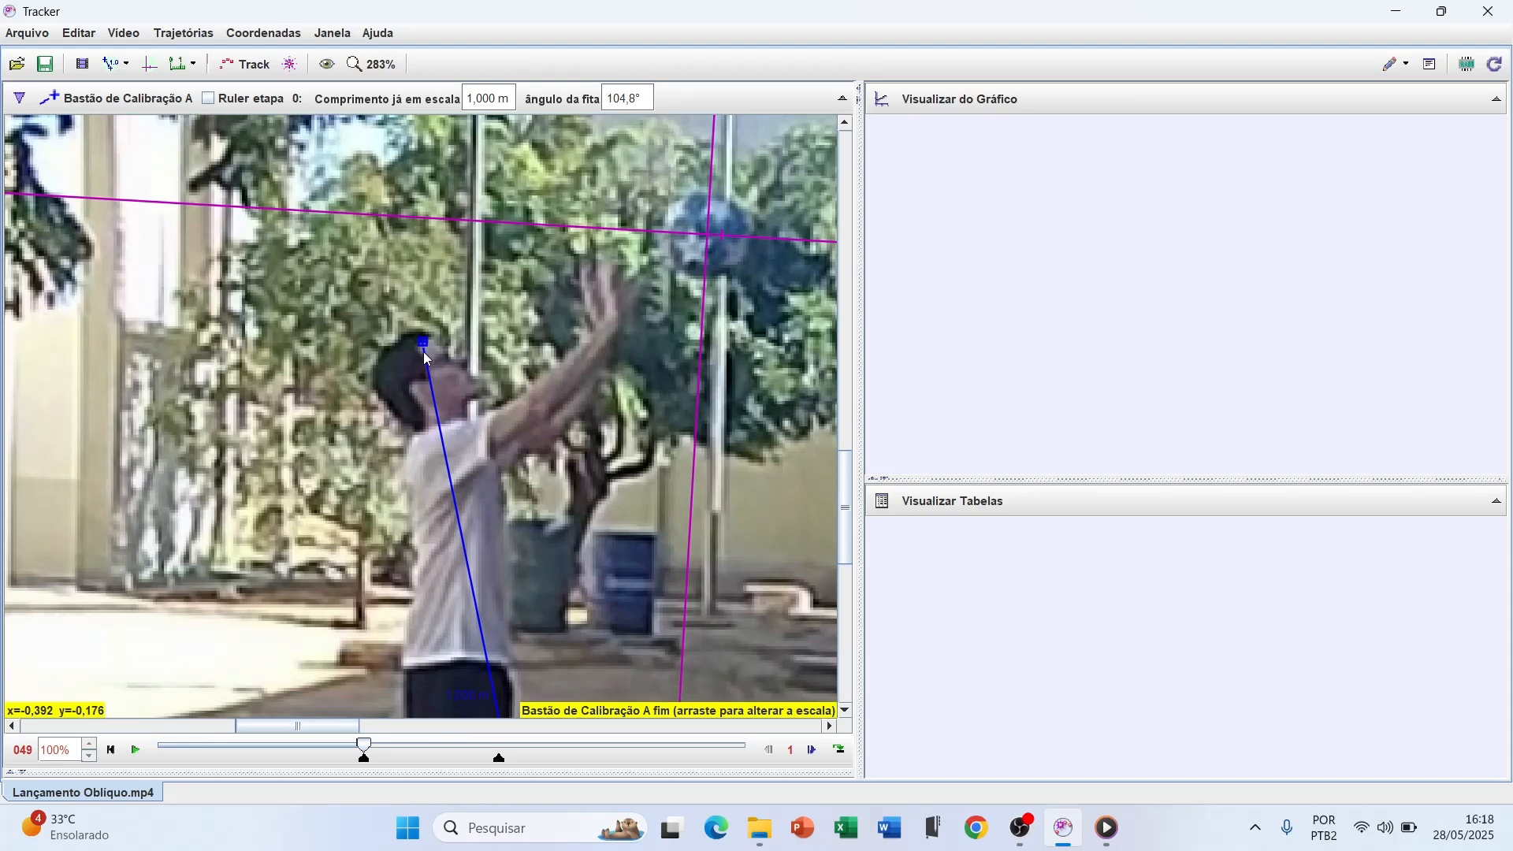
{"action": "left_click_drag", "start_coordinate": [424, 349], "coordinate": [422, 334]}
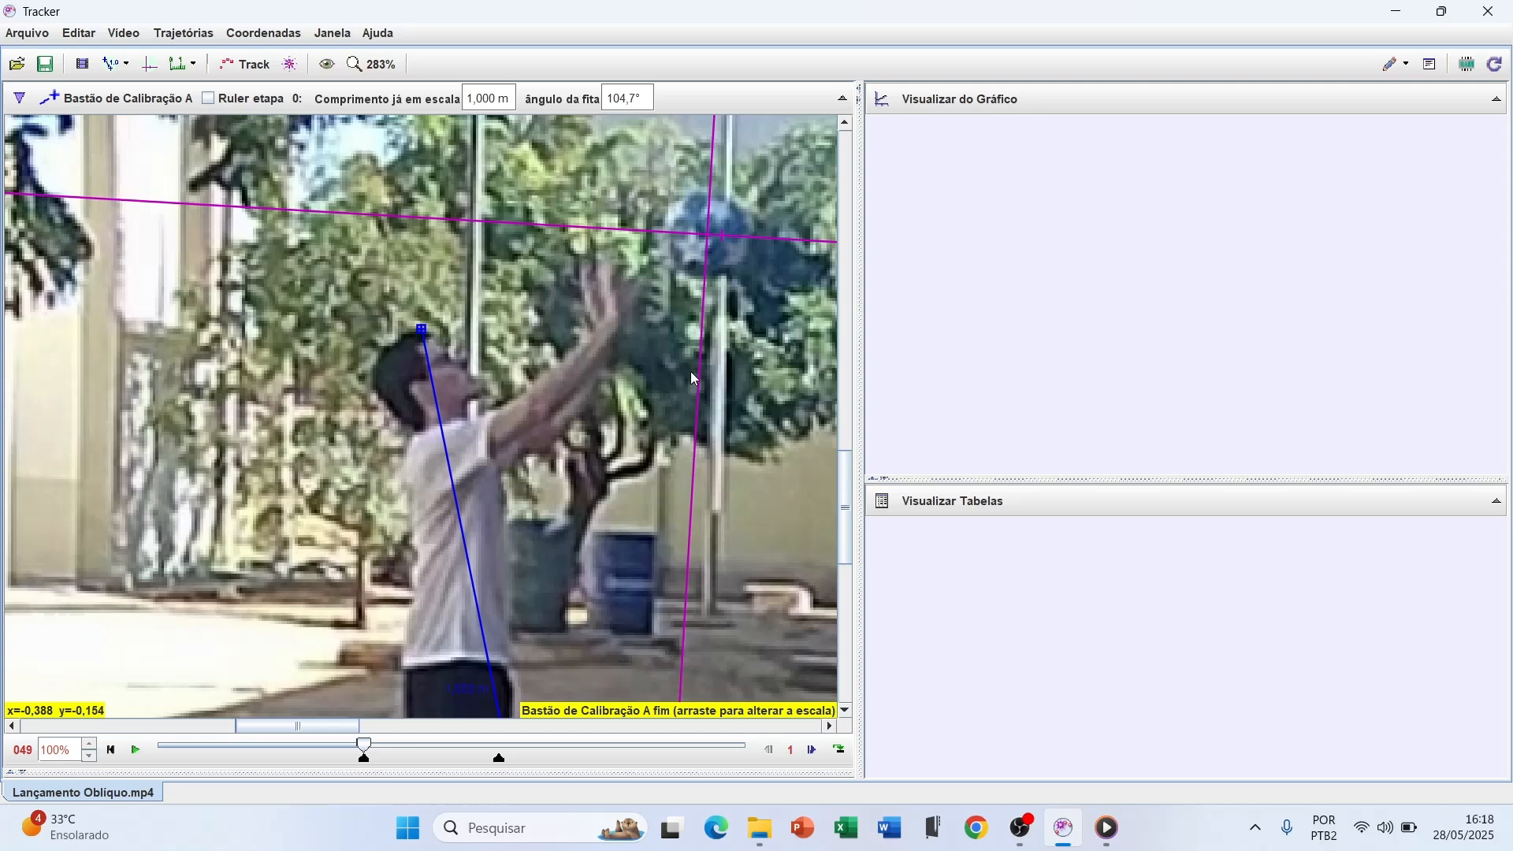
{"action": "left_click_drag", "start_coordinate": [841, 508], "coordinate": [842, 597]}
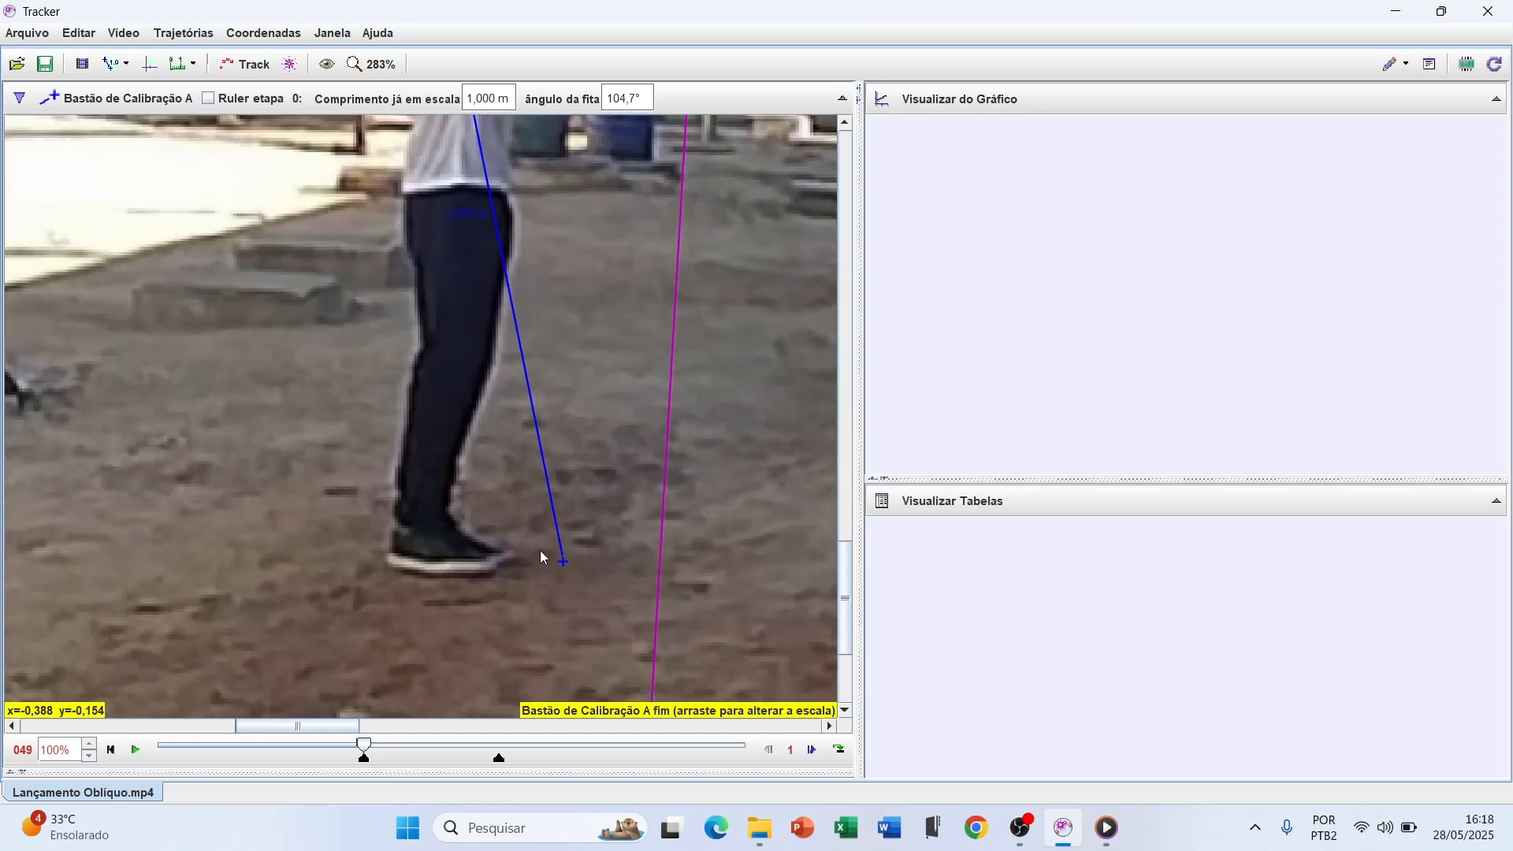
{"action": "left_click_drag", "start_coordinate": [563, 561], "coordinate": [389, 565]}
{"action": "left_click_drag", "start_coordinate": [845, 600], "coordinate": [820, 565]}
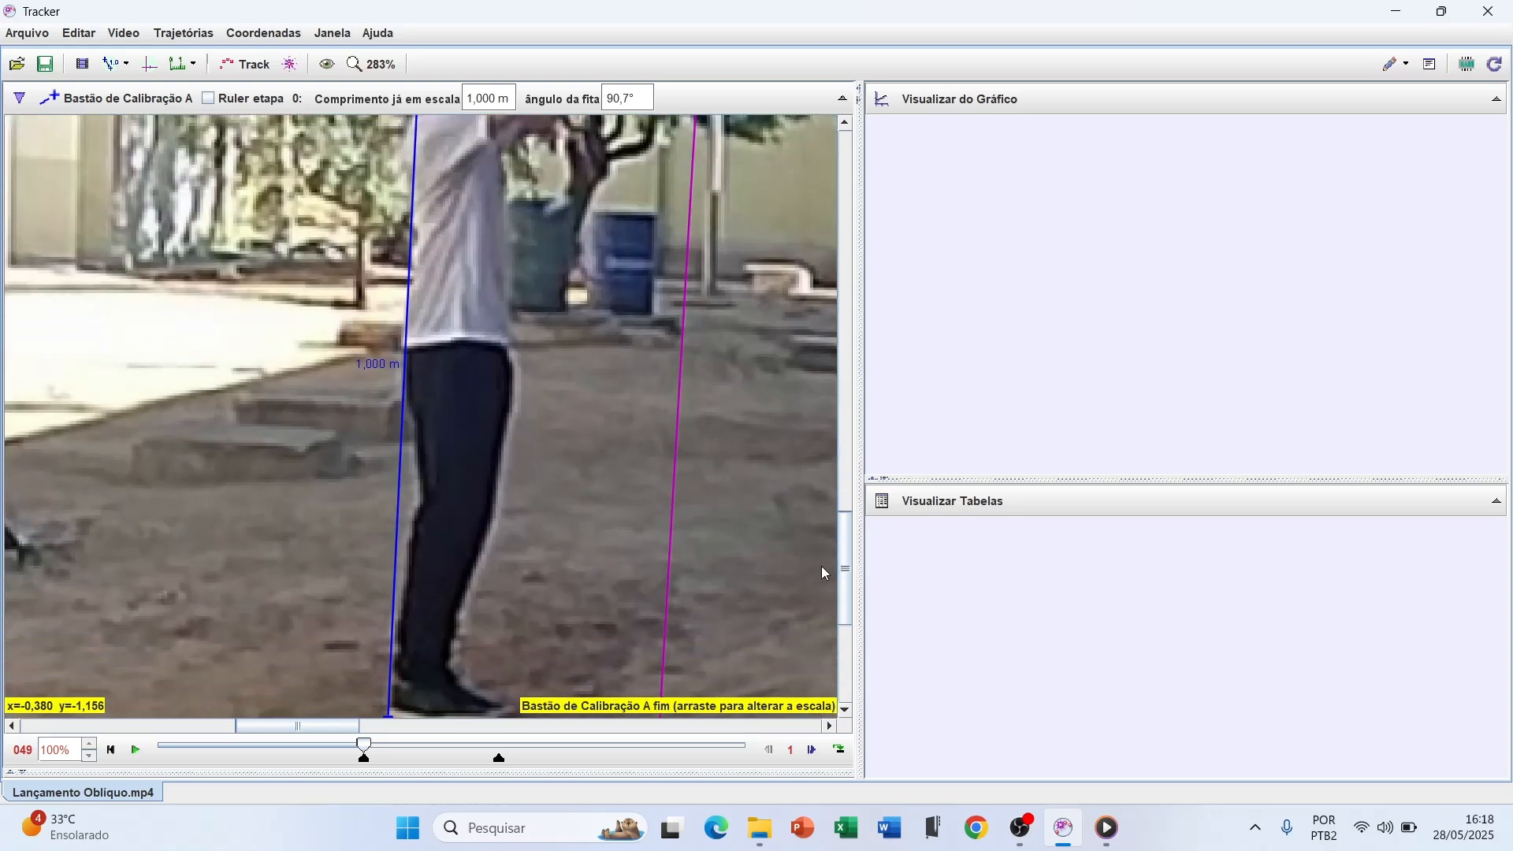
Set the calibration stick's known length to 1.71 m
{"action": "left_click", "coordinate": [376, 362]}
{"action": "type", "text": "1"}
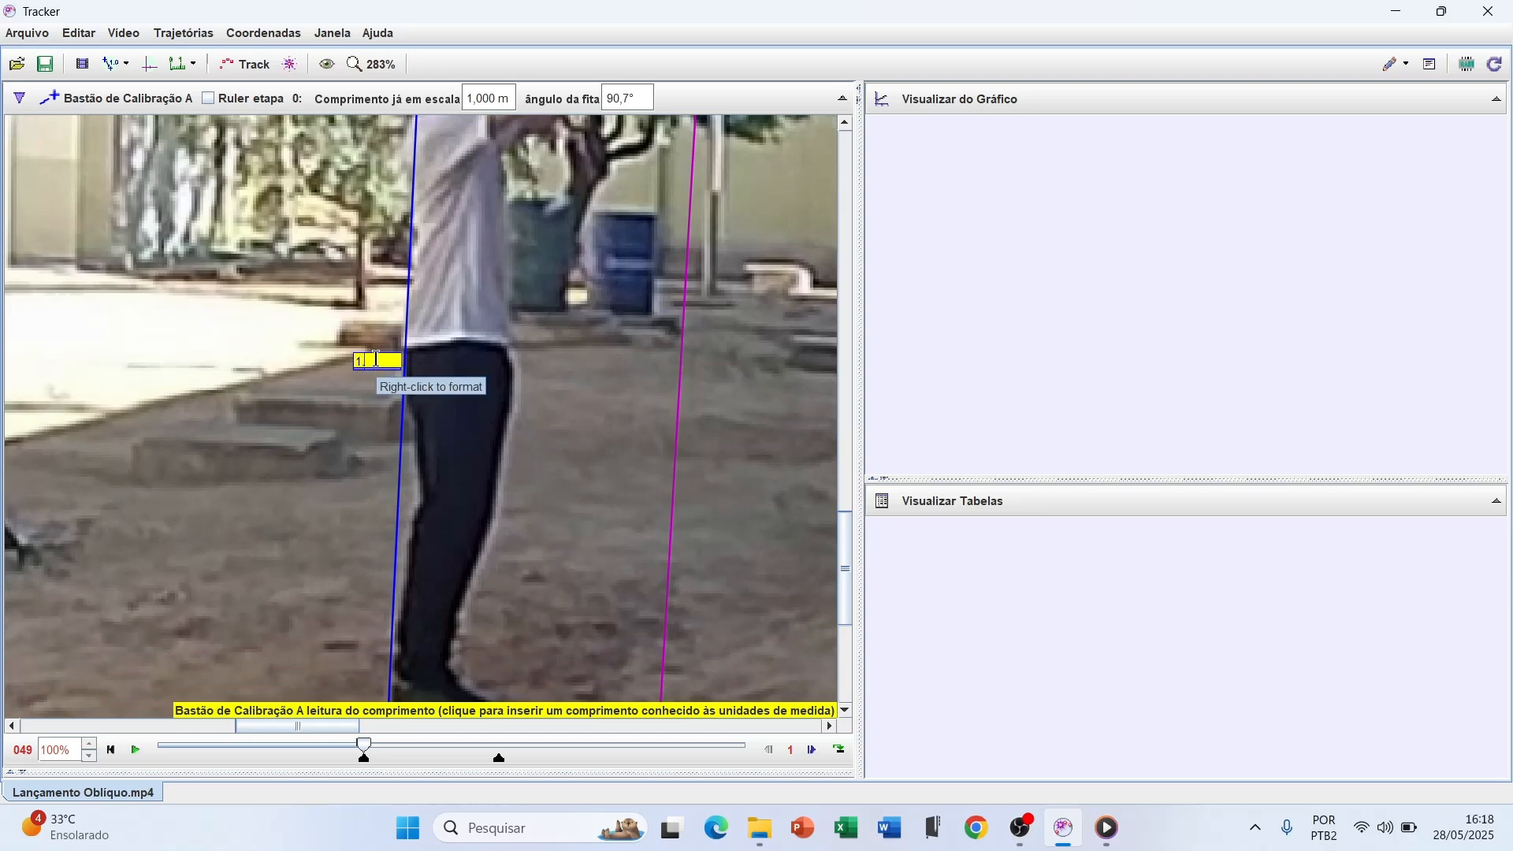
{"action": "type", "text": ",71"}
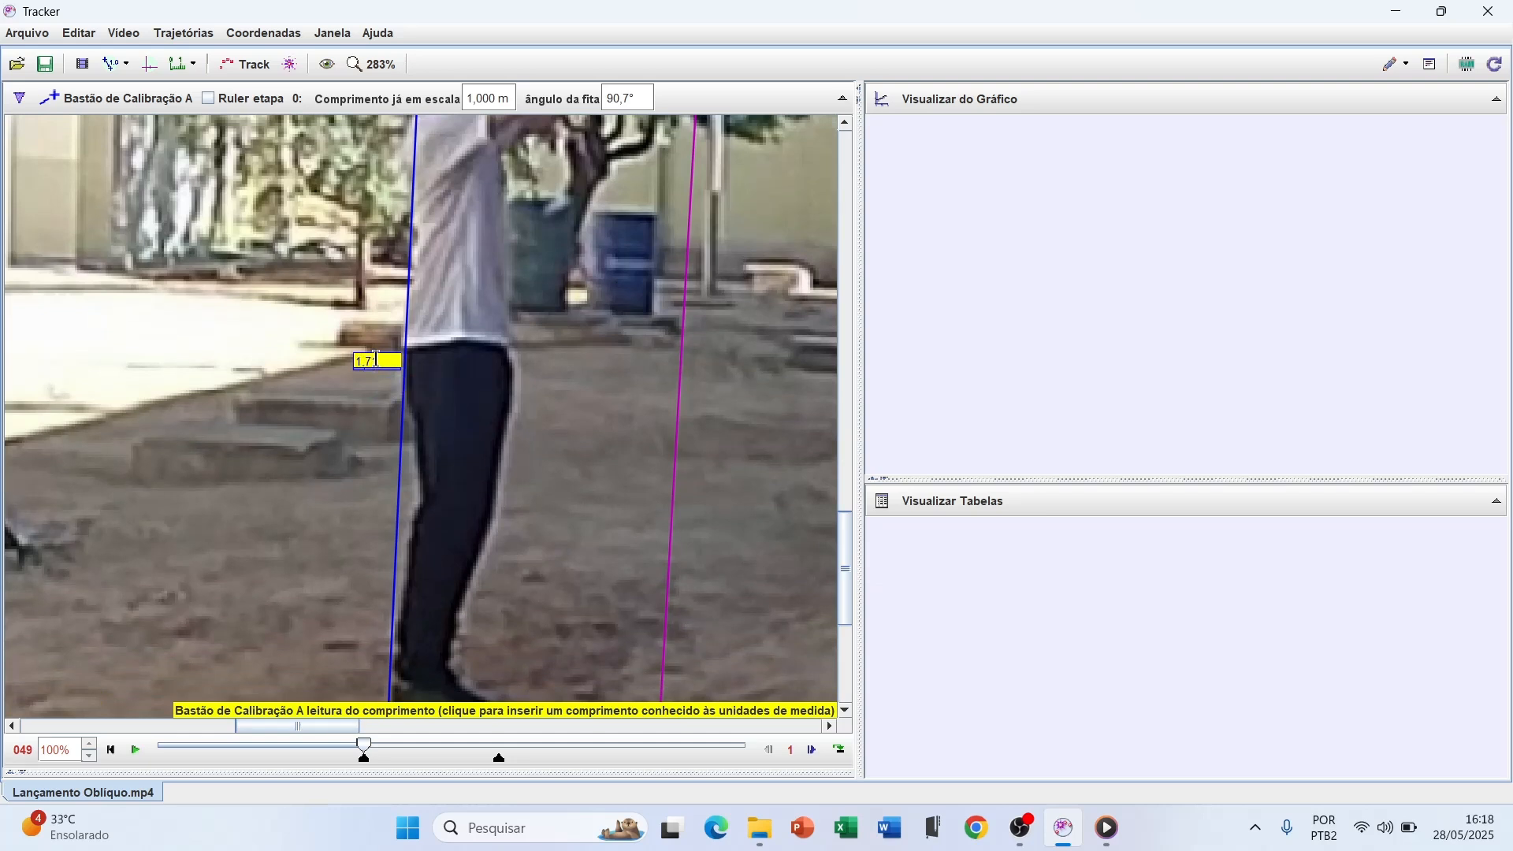
{"action": "key", "text": "Return"}
Create a new point mass track for the ball
{"action": "scroll", "coordinate": [504, 314], "scroll_direction": "down", "scroll_amount": 2}
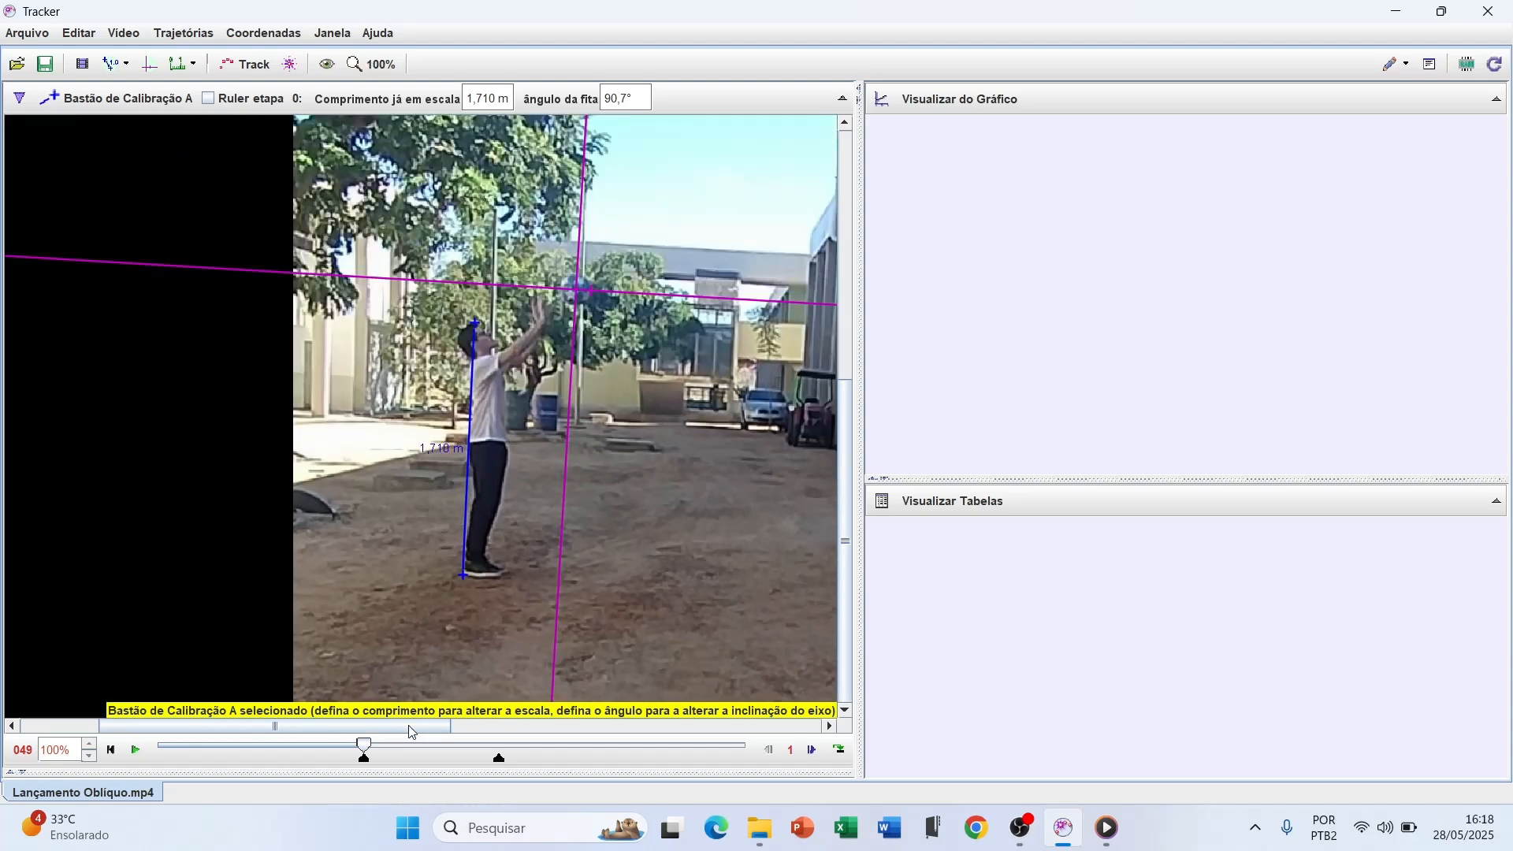
{"action": "scroll", "coordinate": [431, 730], "scroll_direction": "right", "scroll_amount": 1}
{"action": "left_click_drag", "start_coordinate": [432, 730], "coordinate": [476, 729]}
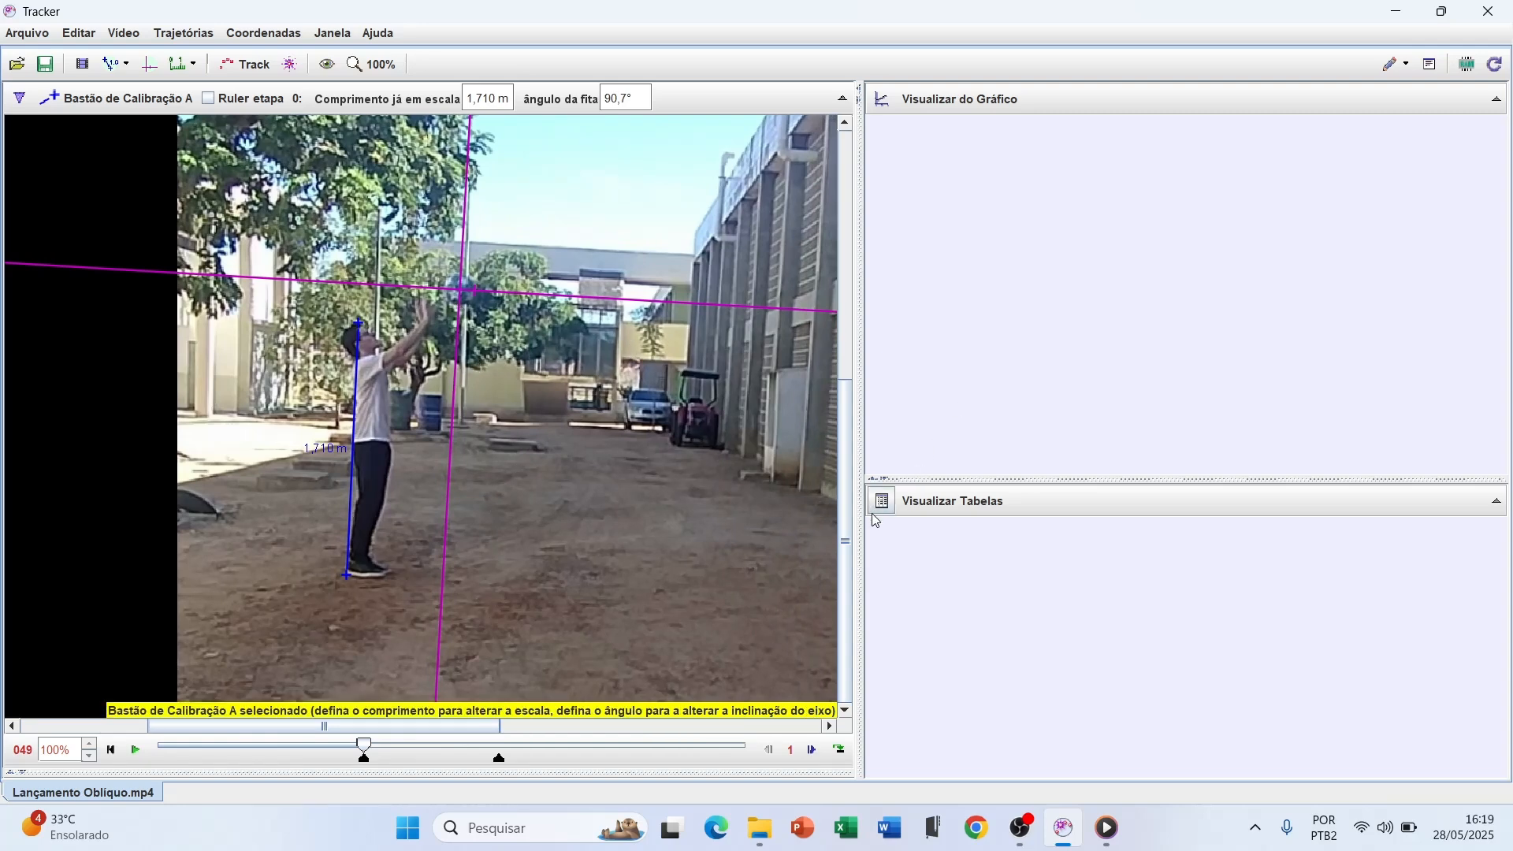
{"action": "left_click_drag", "start_coordinate": [849, 539], "coordinate": [850, 445]}
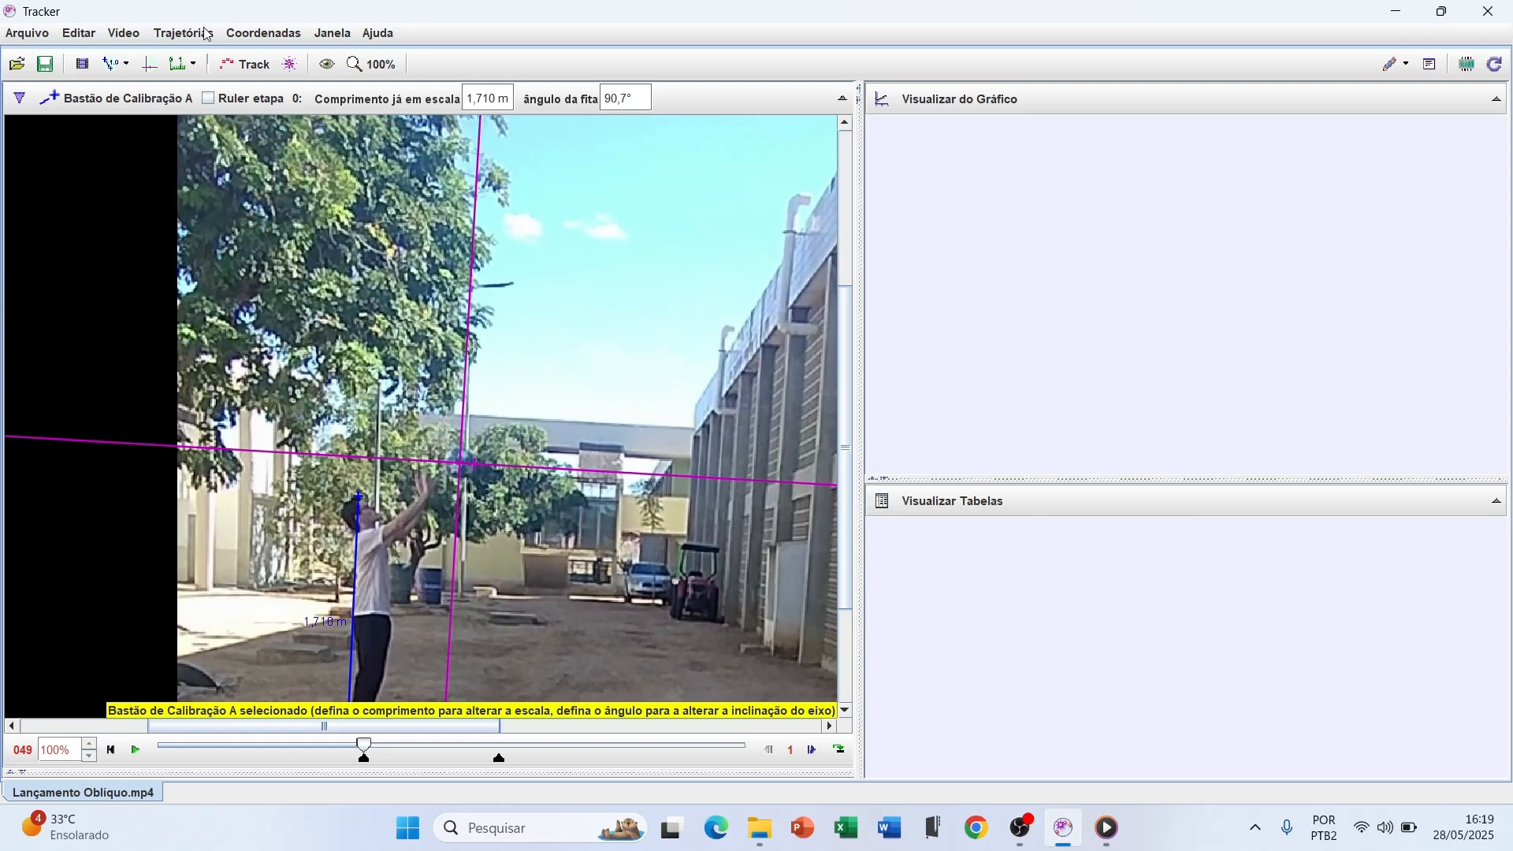
{"action": "left_click", "coordinate": [174, 33]}
{"action": "mouse_move", "coordinate": [185, 55]}
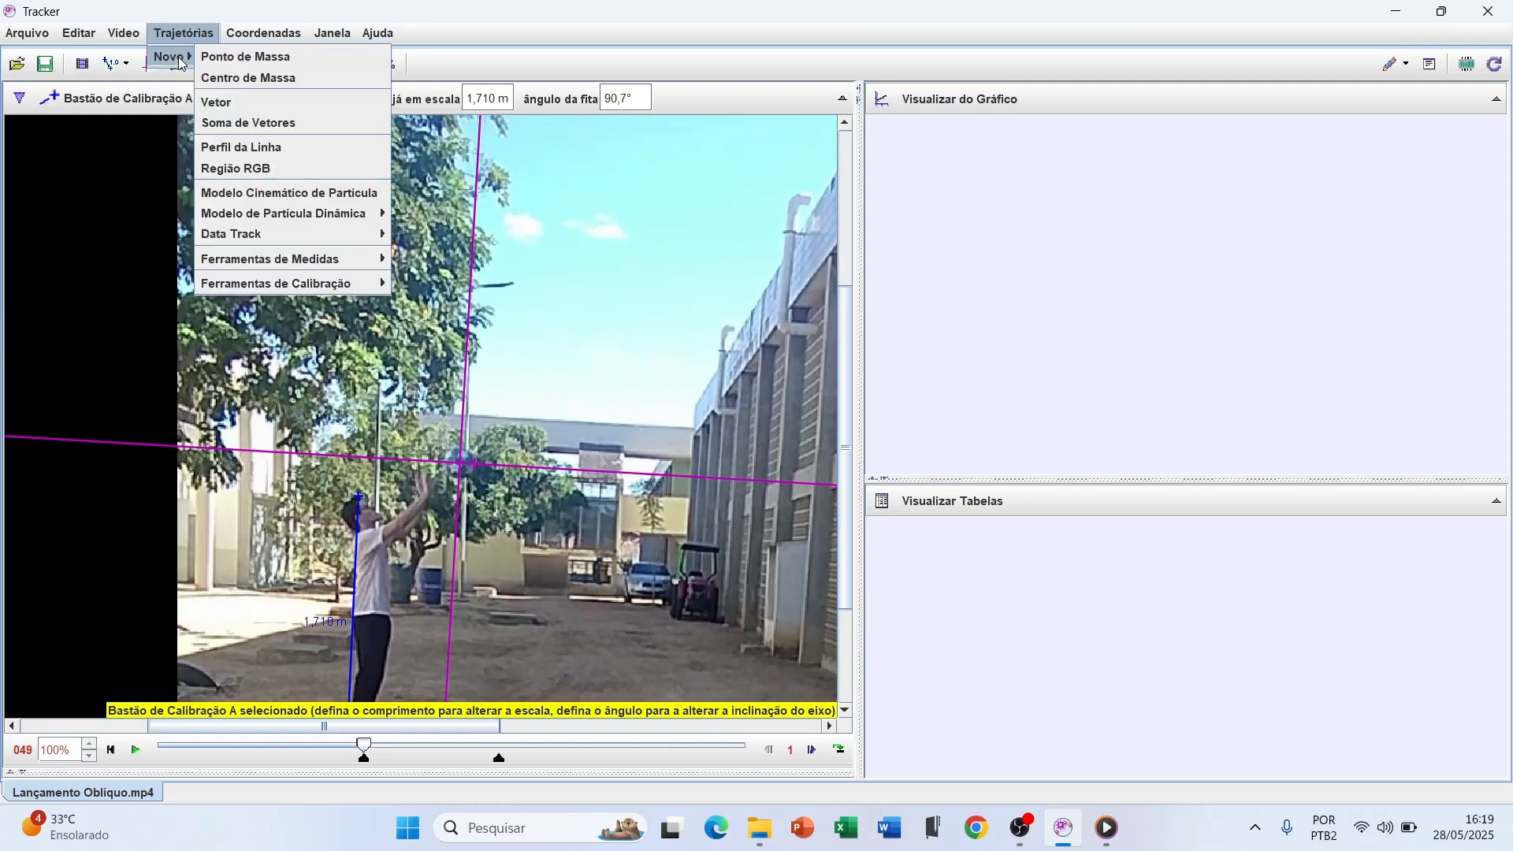
{"action": "left_click", "coordinate": [262, 56]}
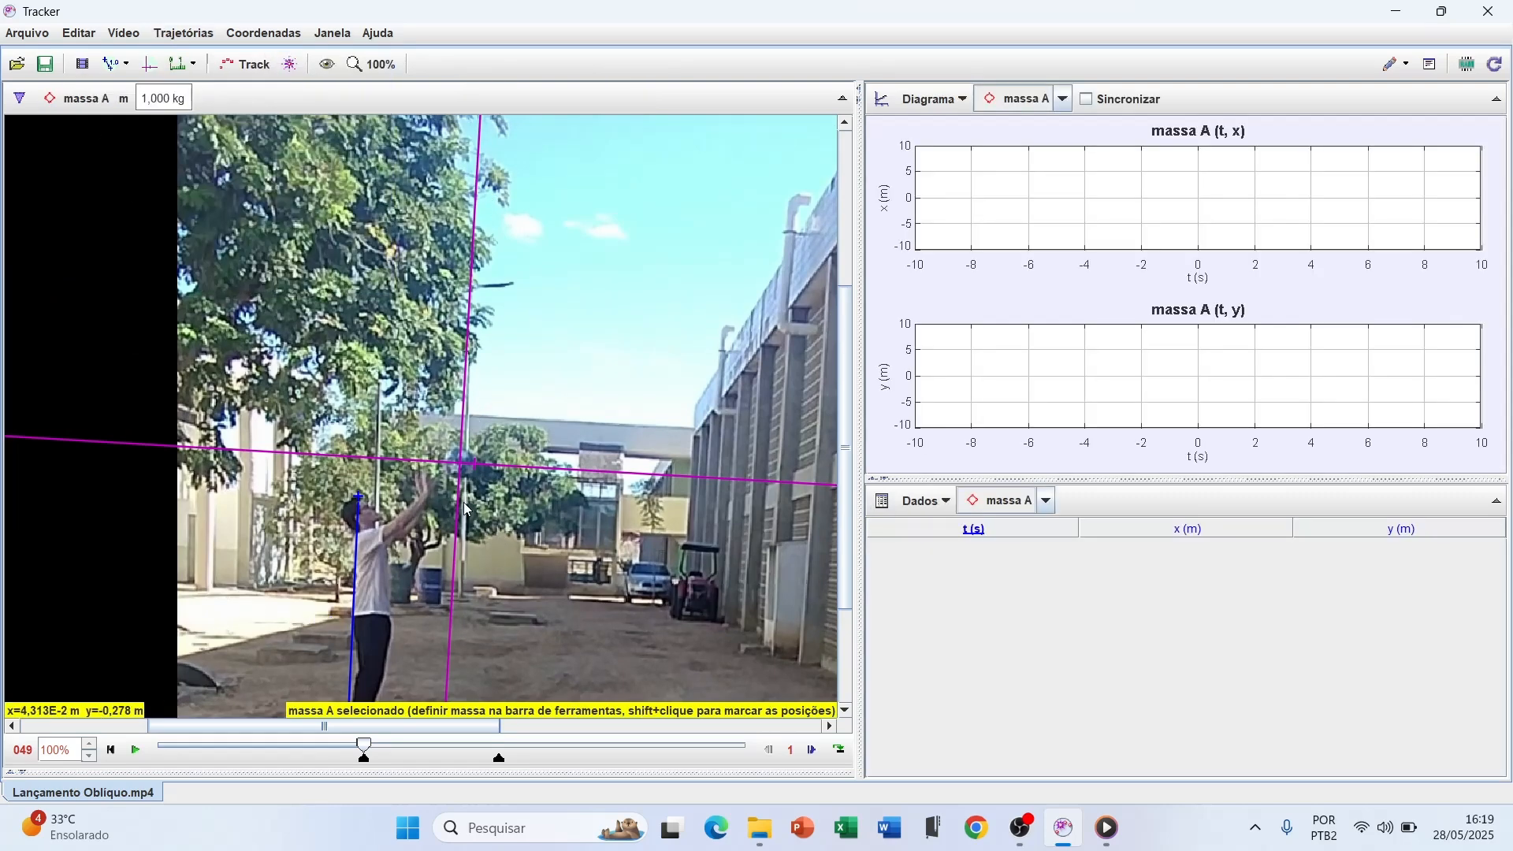
Mark the ball's first position for massa A at the origin of the axes in frame 49
{"action": "scroll", "coordinate": [462, 486], "scroll_direction": "up", "scroll_amount": 4}
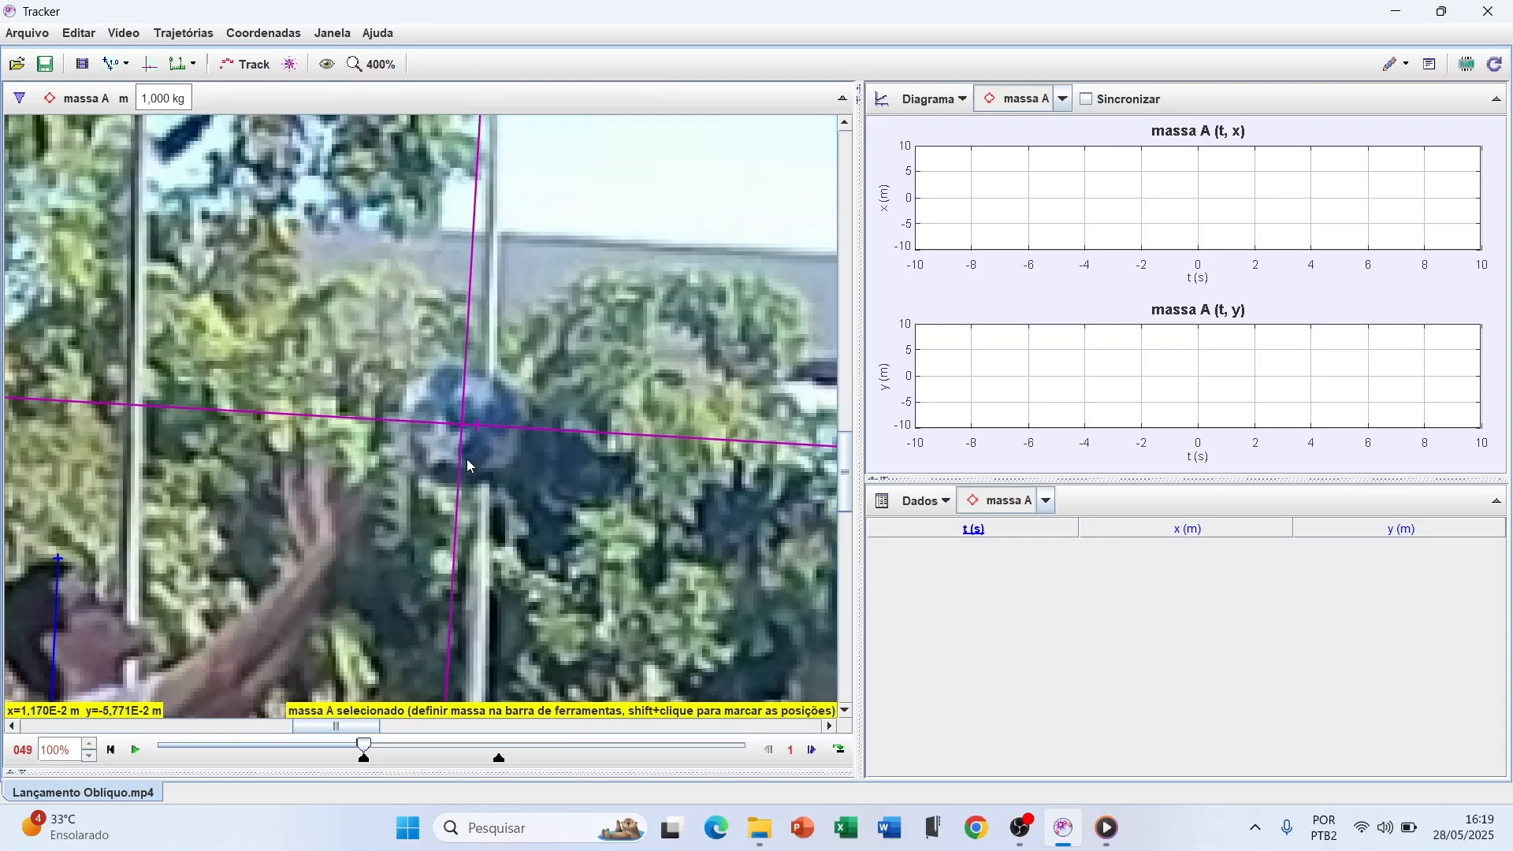
{"action": "scroll", "coordinate": [468, 462], "scroll_direction": "up", "scroll_amount": 2}
{"action": "scroll", "coordinate": [468, 457], "scroll_direction": "up", "scroll_amount": 3}
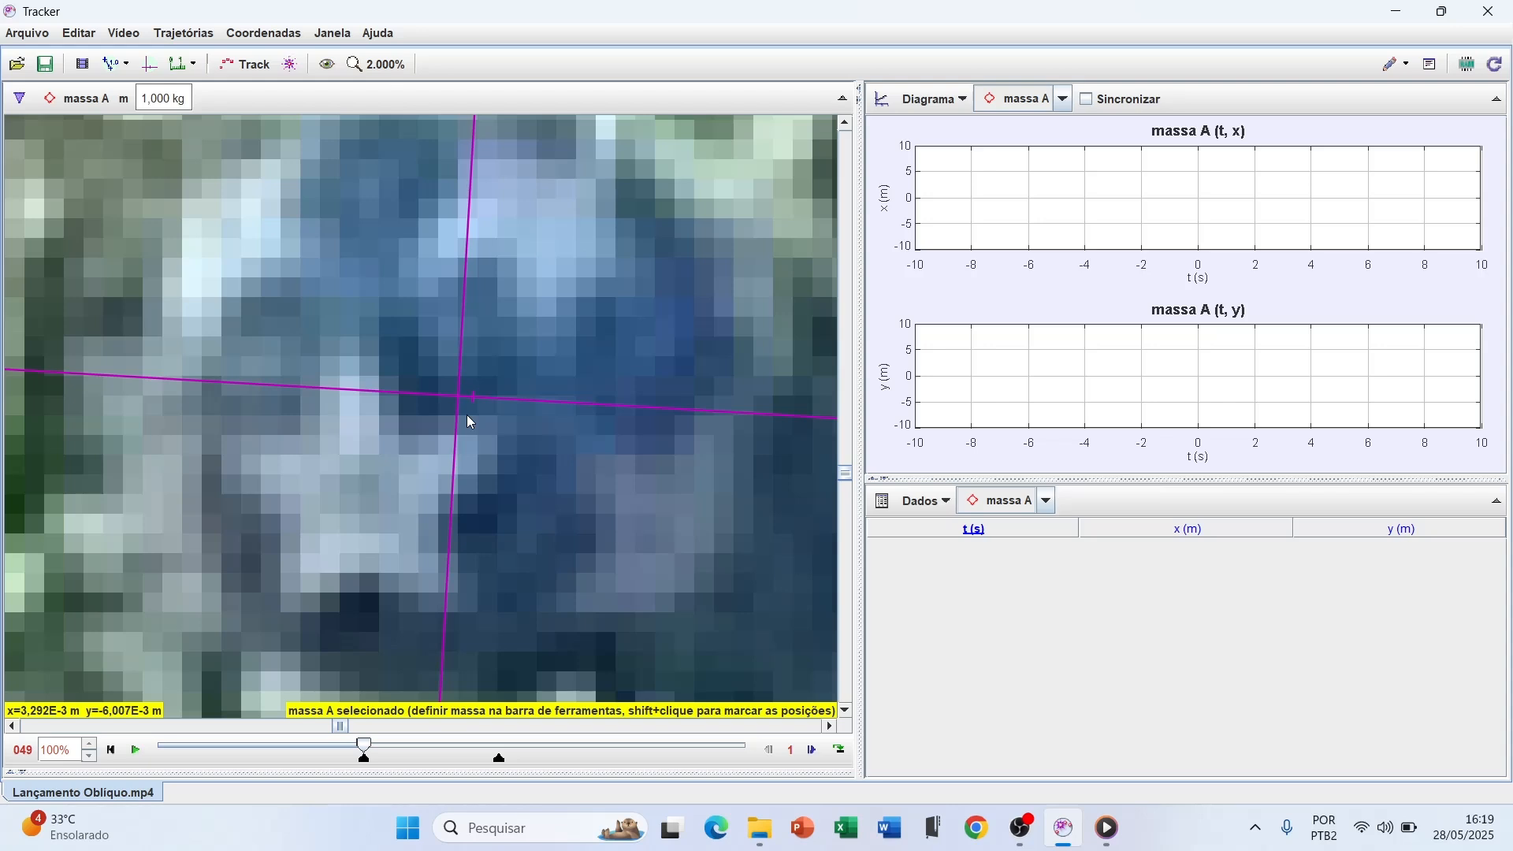
{"action": "scroll", "coordinate": [467, 415], "scroll_direction": "down", "scroll_amount": 2}
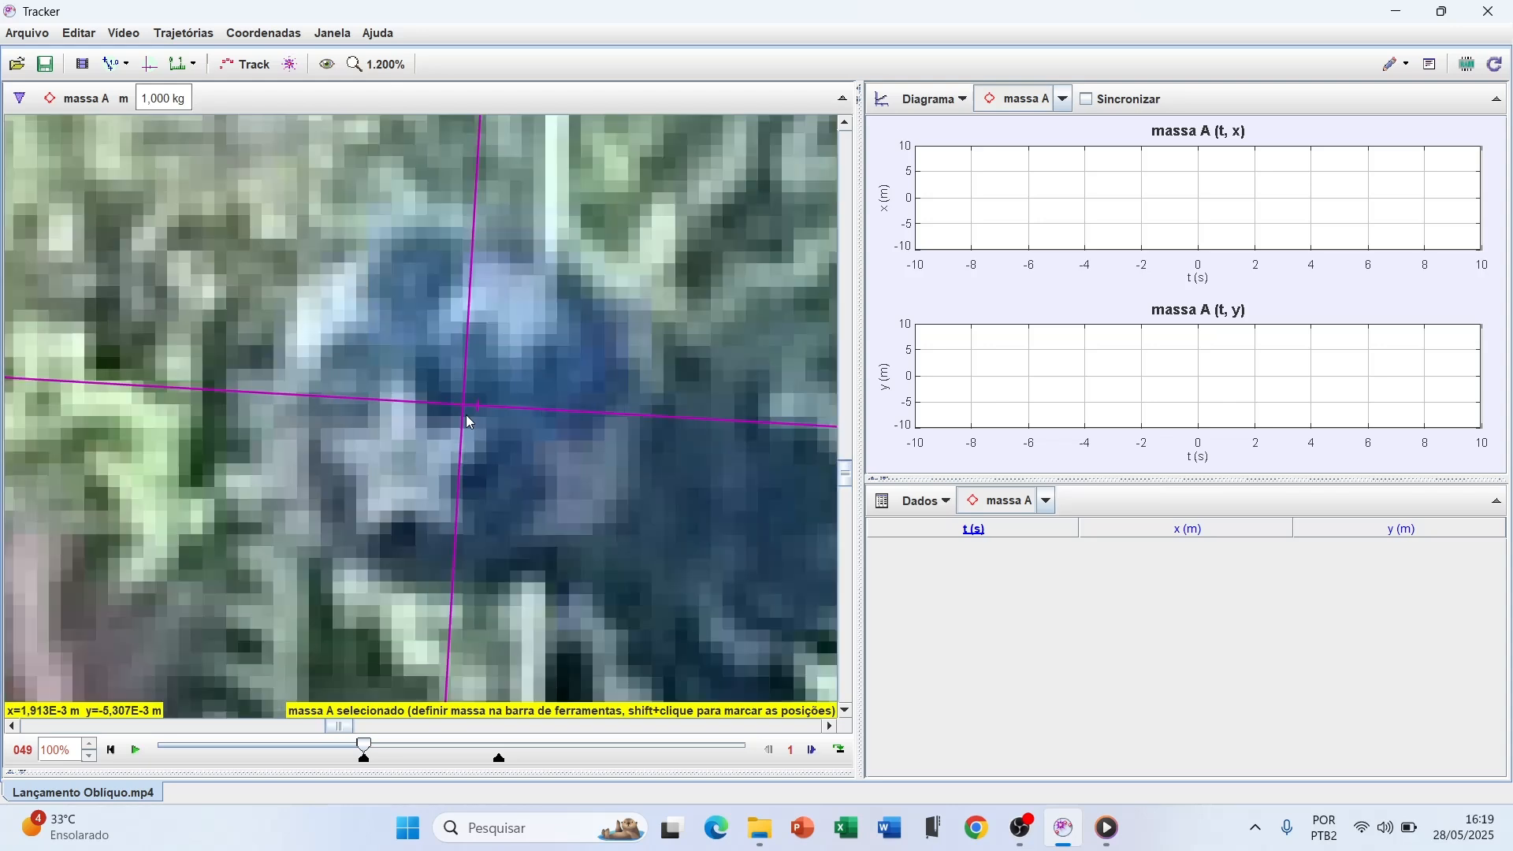
{"action": "scroll", "coordinate": [467, 416], "scroll_direction": "down", "scroll_amount": 2}
{"action": "scroll", "coordinate": [466, 416], "scroll_direction": "up", "scroll_amount": 4}
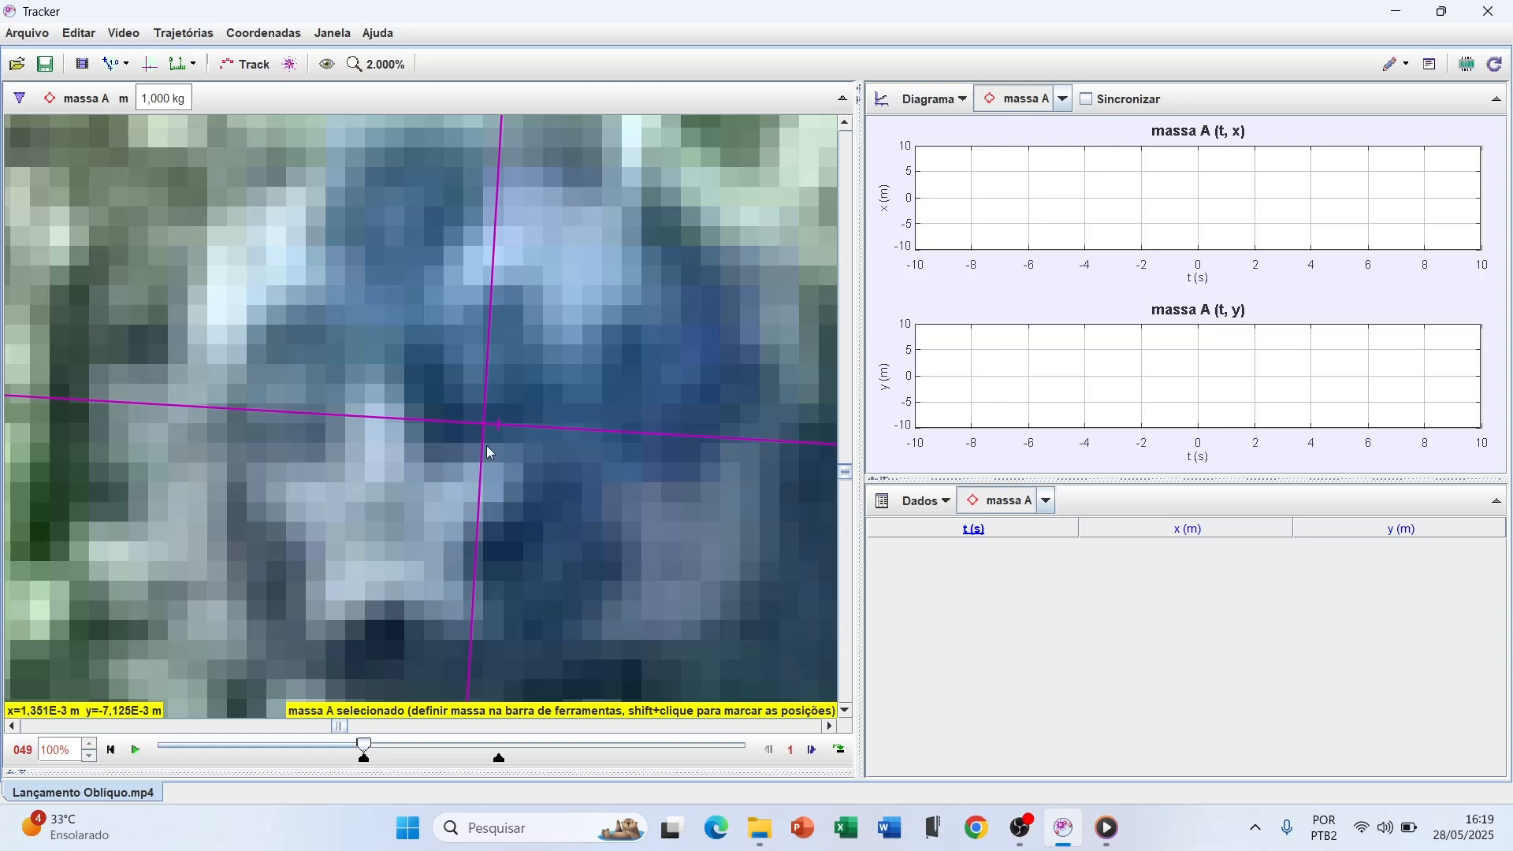
{"action": "key", "text": "shift"}
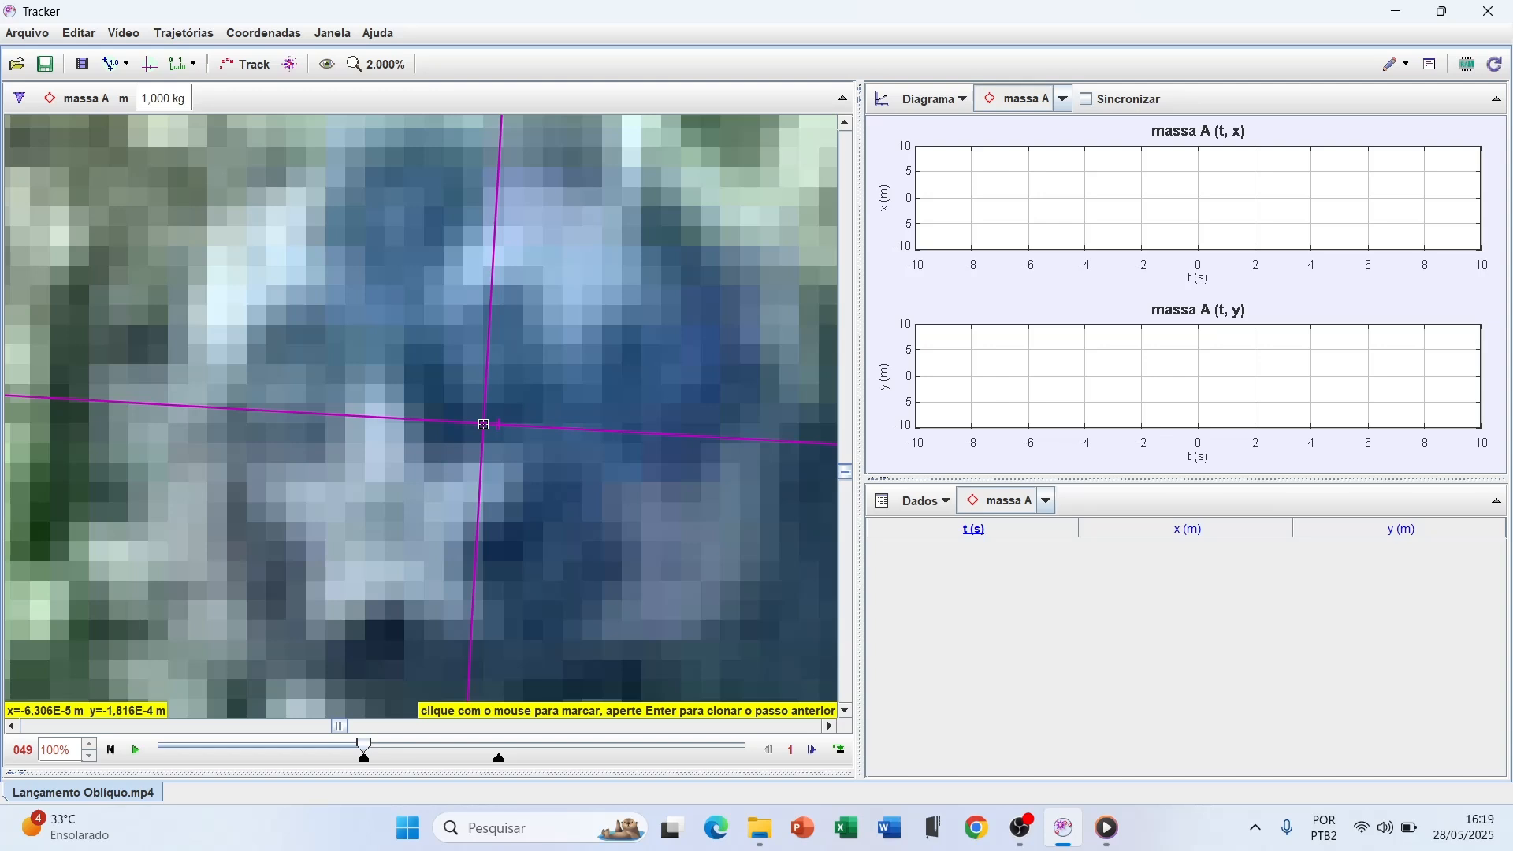
{"action": "left_click", "coordinate": [484, 425], "text": "shift"}
Mark the centre of the ball as its massa A position in frame 50
{"action": "scroll", "coordinate": [484, 423], "scroll_direction": "down", "scroll_amount": 4}
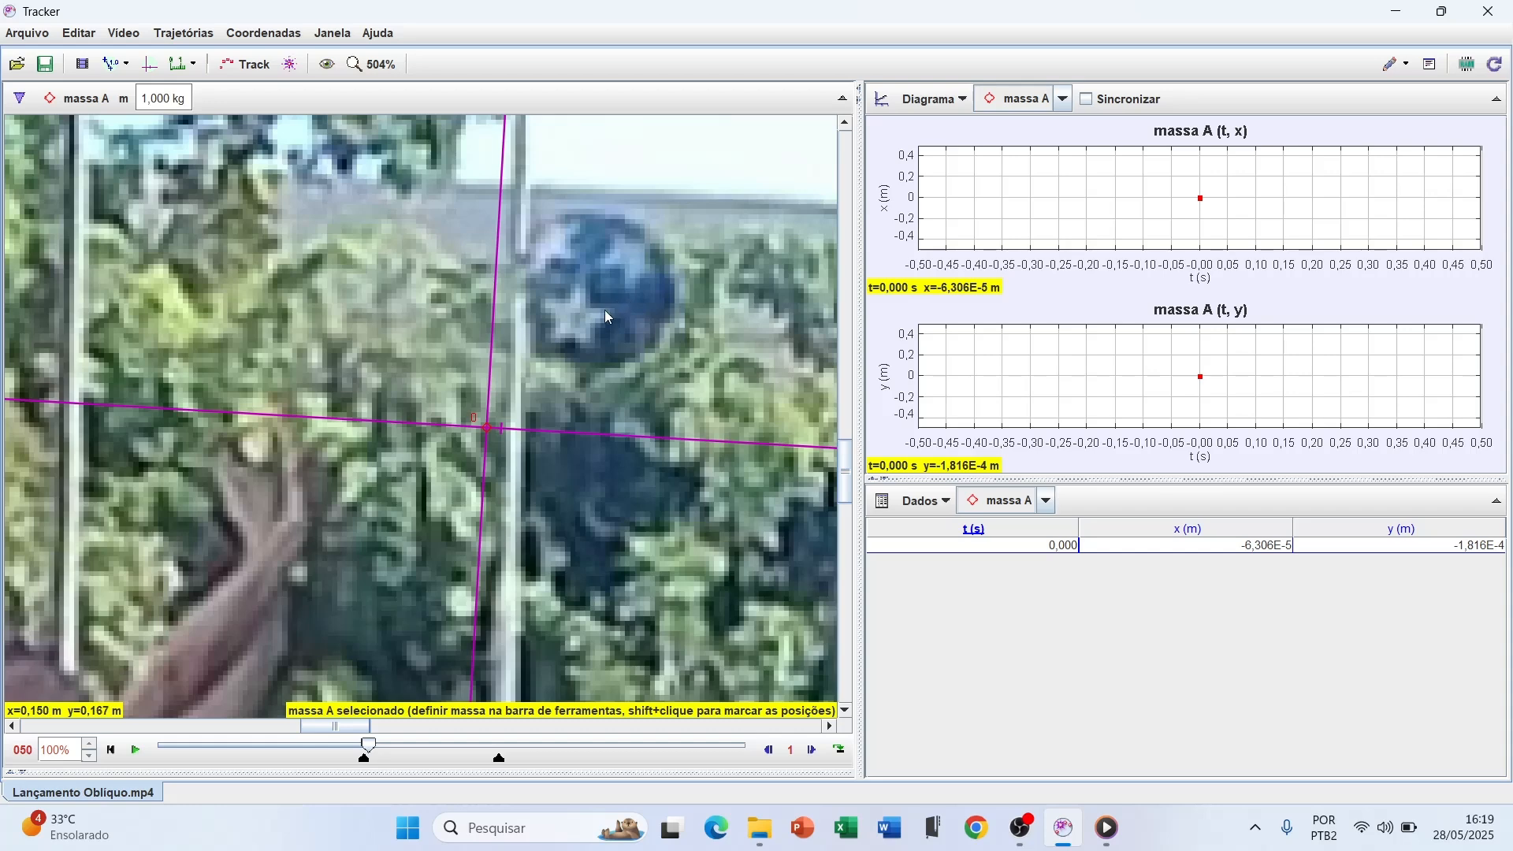
{"action": "scroll", "coordinate": [606, 310], "scroll_direction": "up", "scroll_amount": 3}
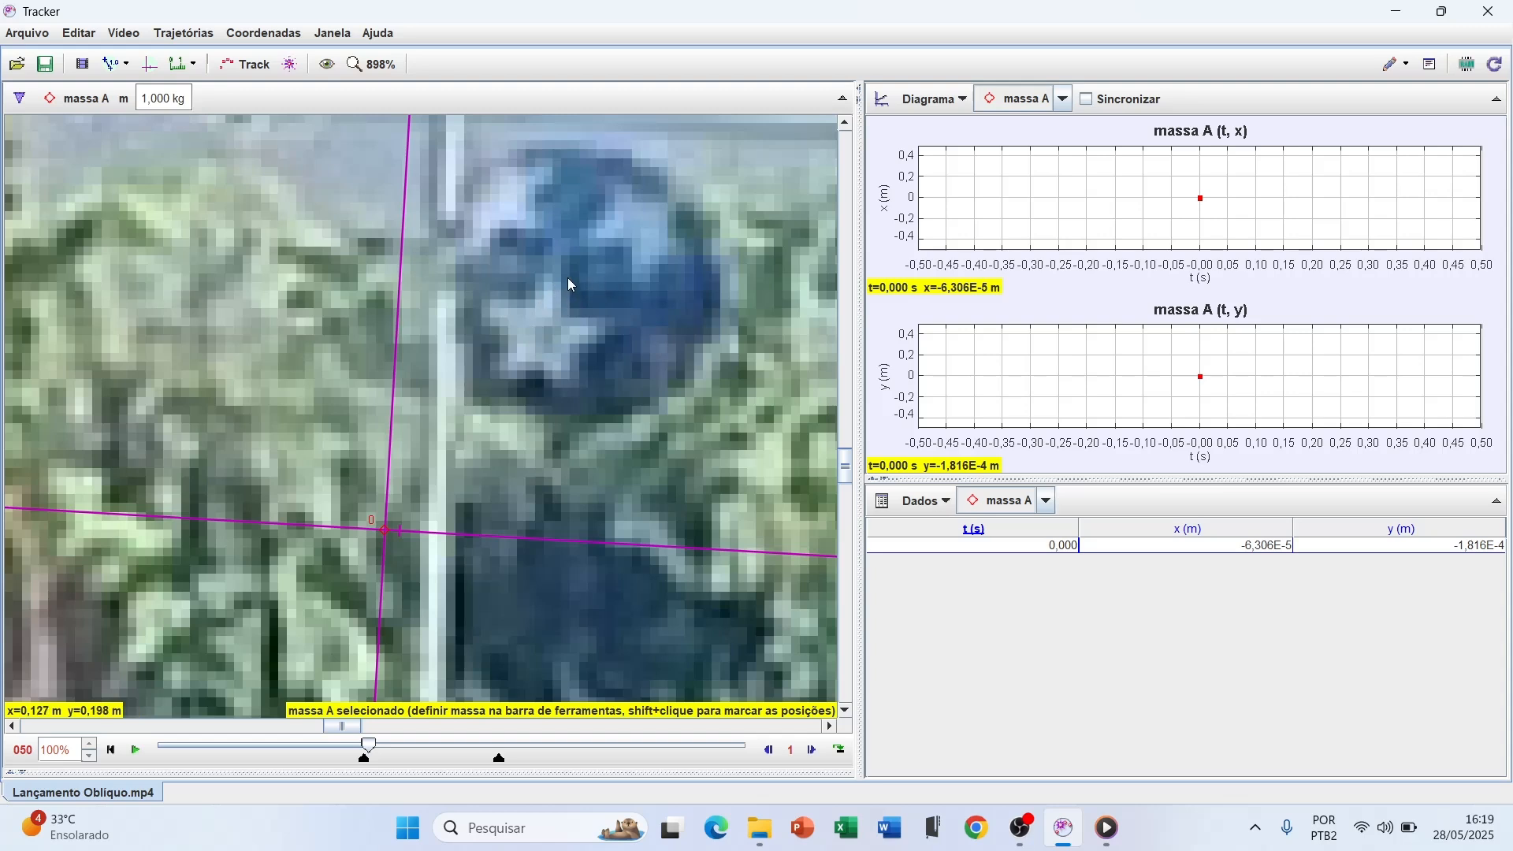
{"action": "key", "text": "shift"}
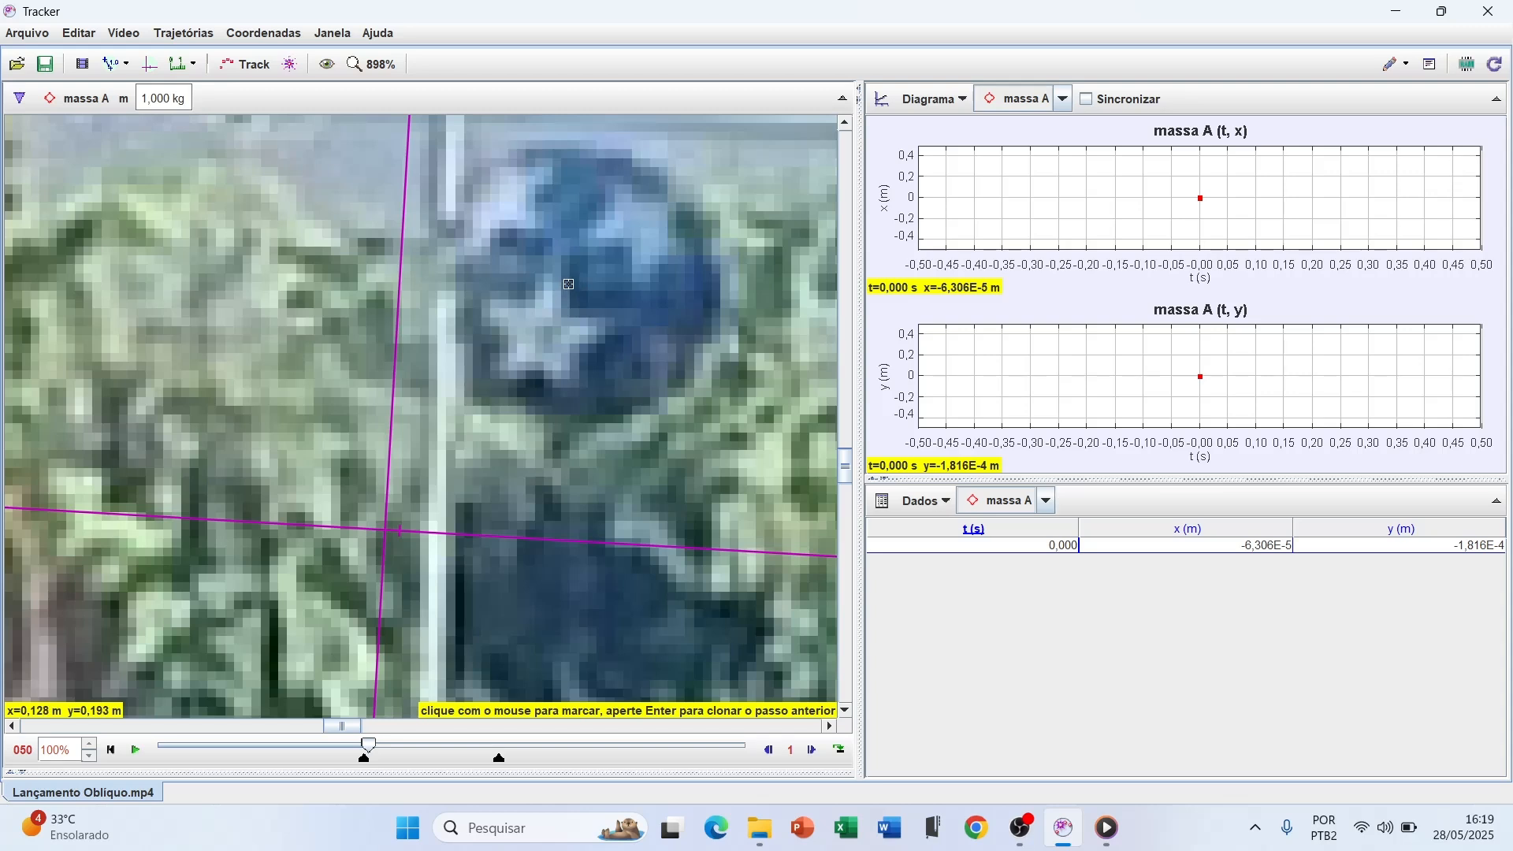
{"action": "left_click", "coordinate": [569, 283], "text": "shift"}
Mark the ball's centre for massa A in frames 51 to 53 as it rises above the trees
{"action": "scroll", "coordinate": [608, 351], "scroll_direction": "down", "scroll_amount": 1}
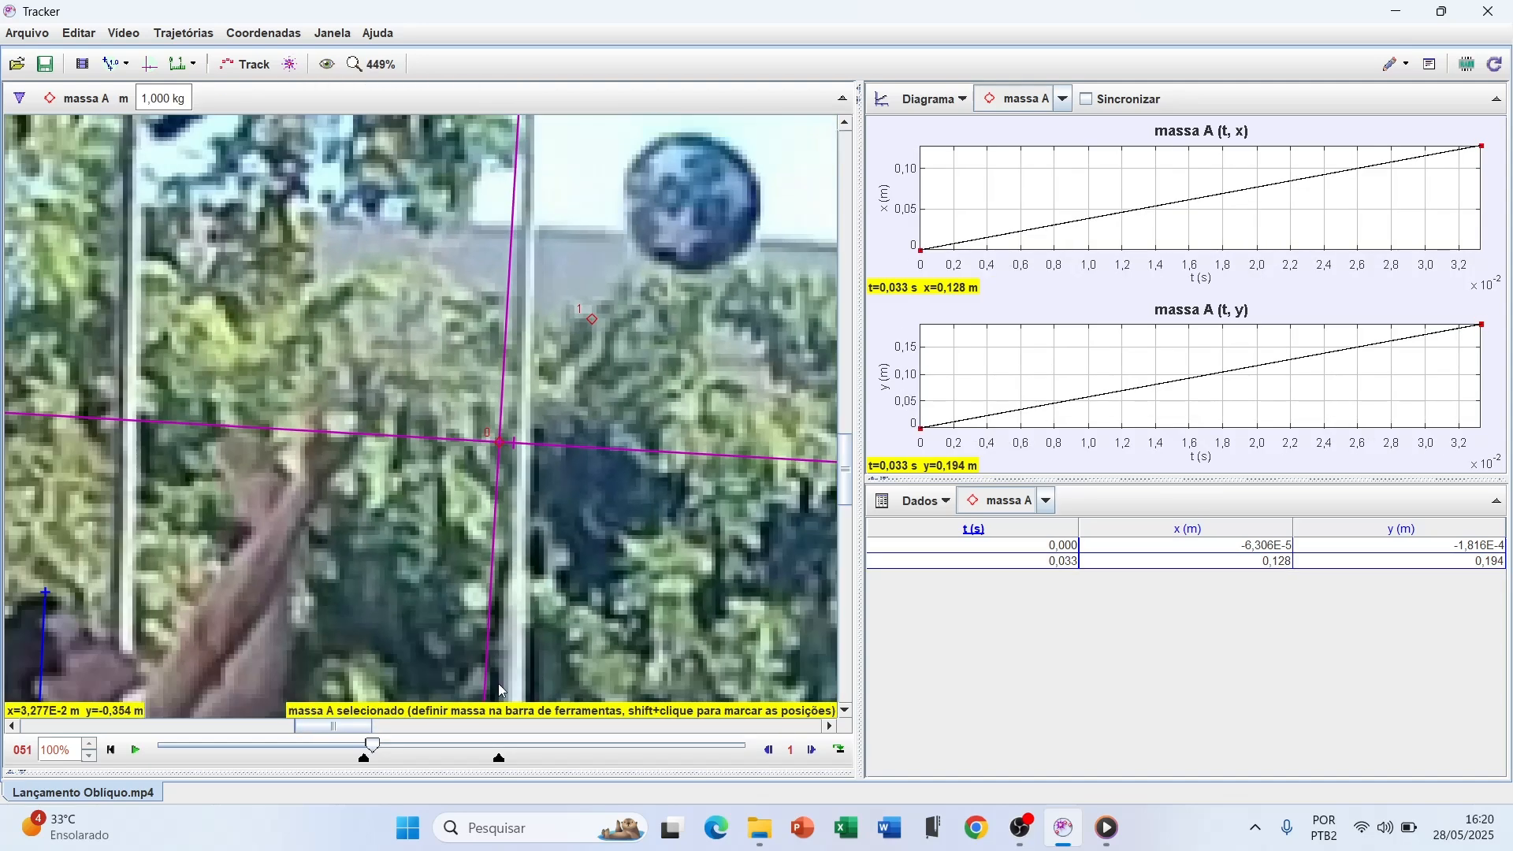
{"action": "left_click_drag", "start_coordinate": [327, 725], "coordinate": [374, 726]}
{"action": "scroll", "coordinate": [406, 542], "scroll_direction": "down", "scroll_amount": 2}
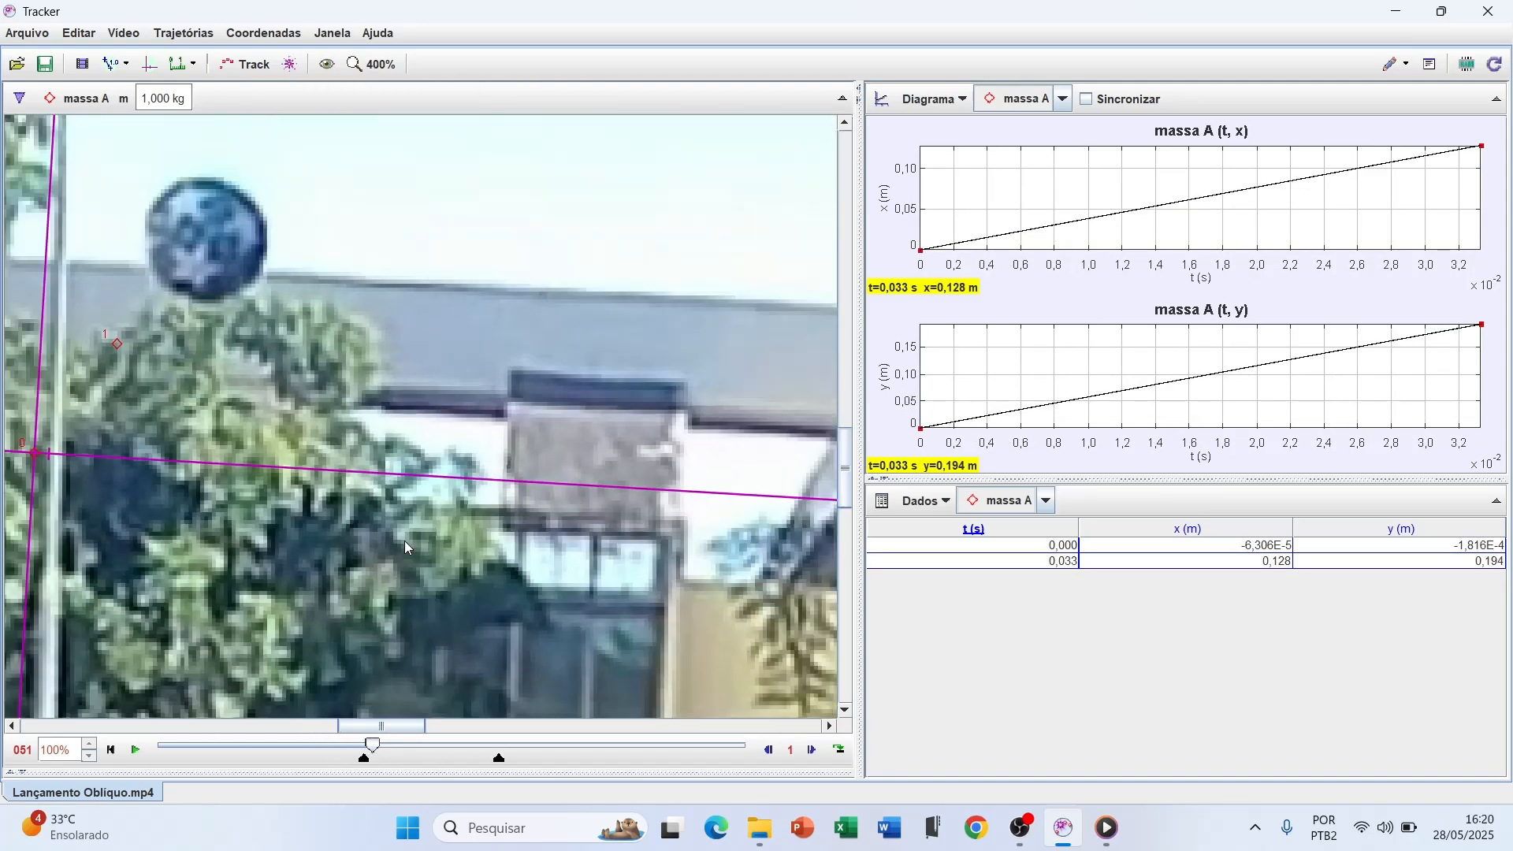
{"action": "scroll", "coordinate": [191, 434], "scroll_direction": "up", "scroll_amount": 2}
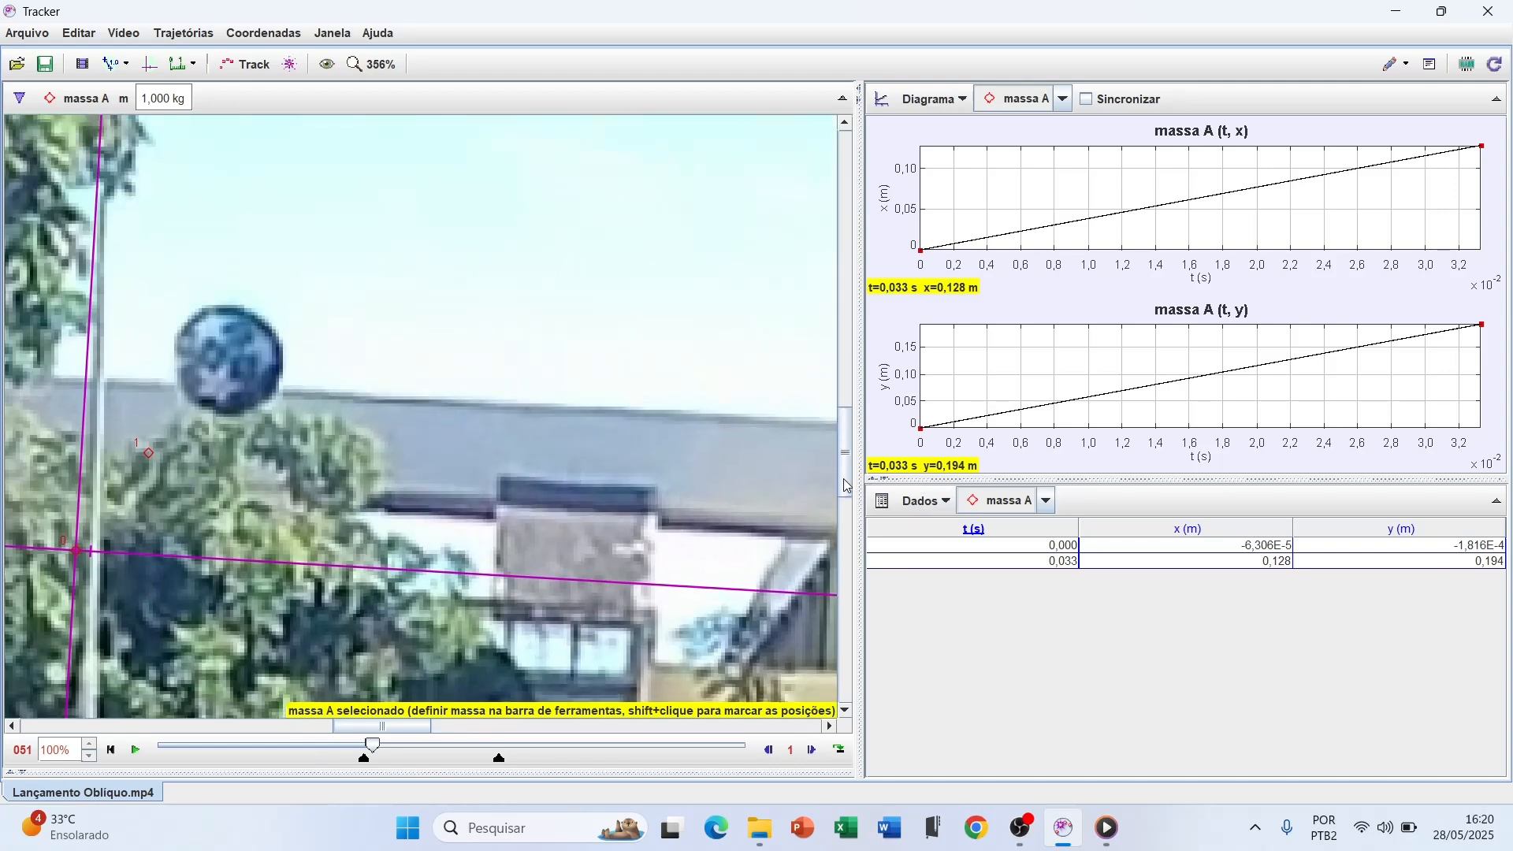
{"action": "key", "text": "shift"}
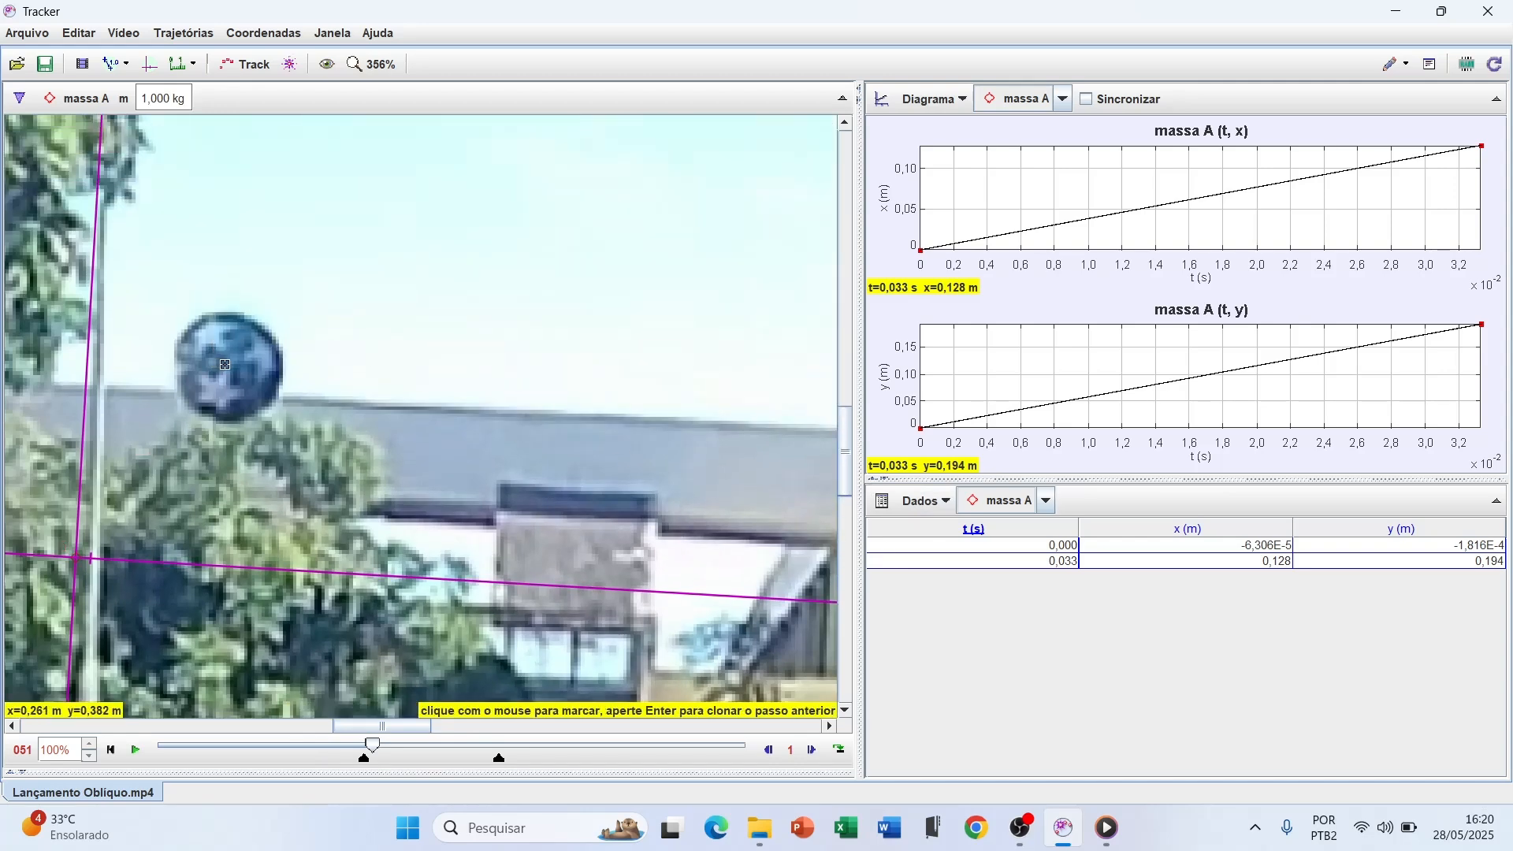
{"action": "left_click", "coordinate": [226, 369], "text": "shift"}
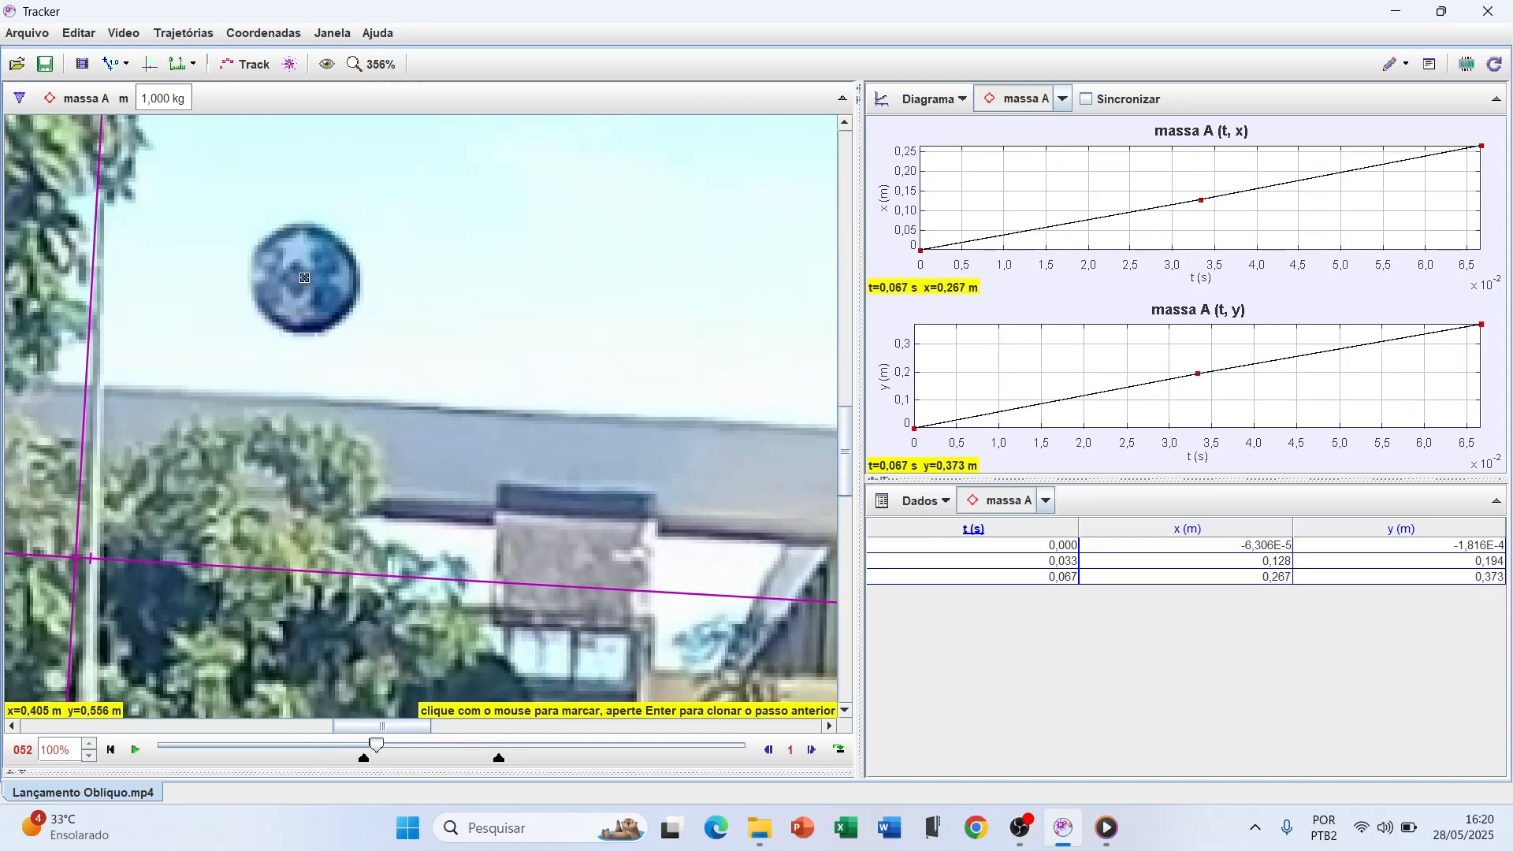
{"action": "left_click", "coordinate": [304, 277], "text": "shift"}
{"action": "left_click", "coordinate": [379, 194], "text": "shift"}
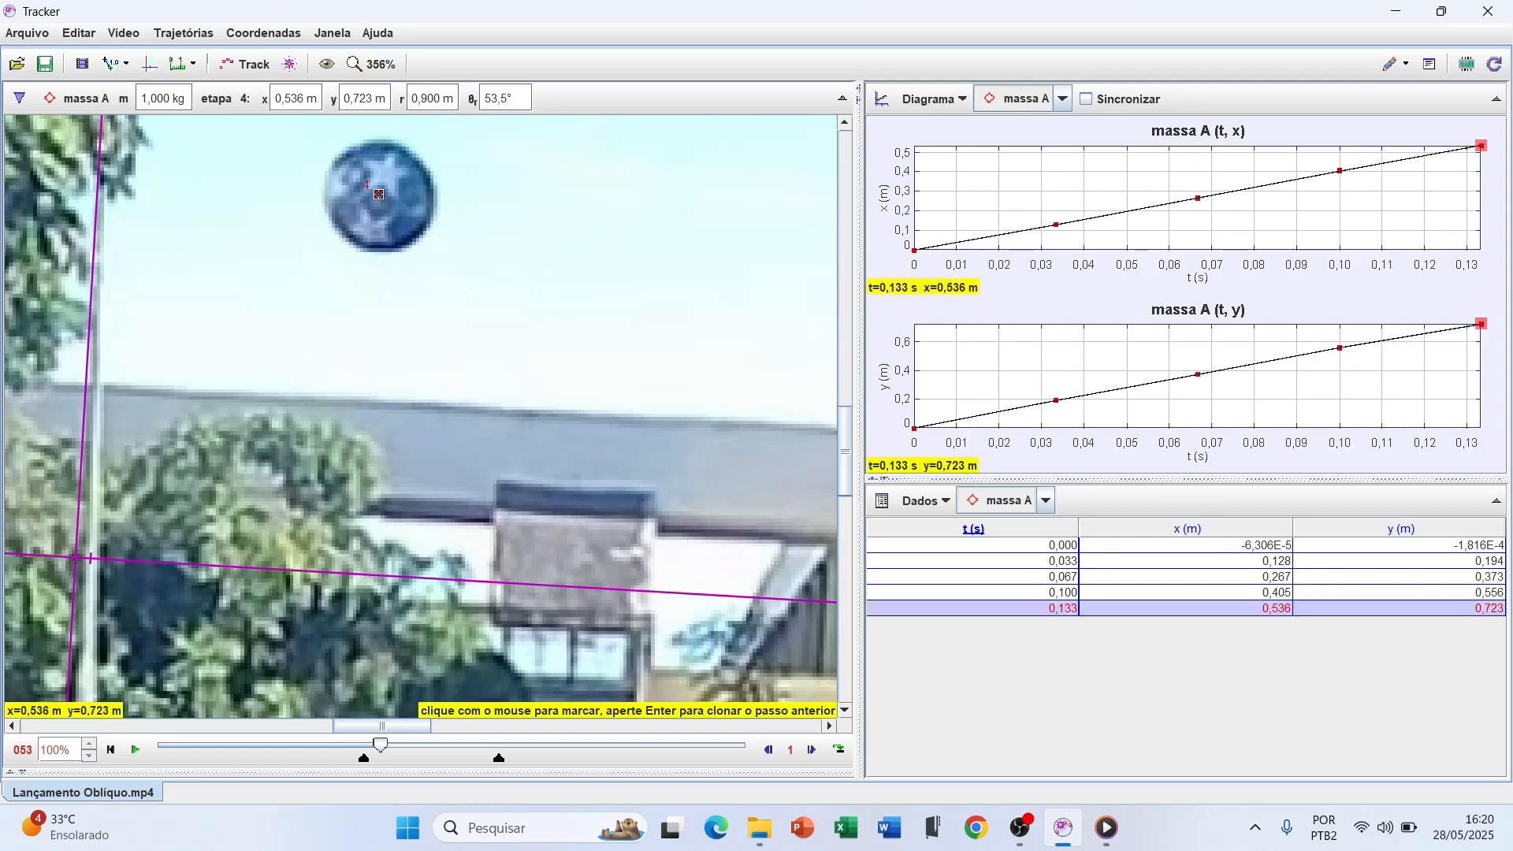
Mark the rising ball's centre for massa A in each of frames 54 to 58
{"action": "scroll", "coordinate": [379, 194], "scroll_direction": "down", "scroll_amount": 2}
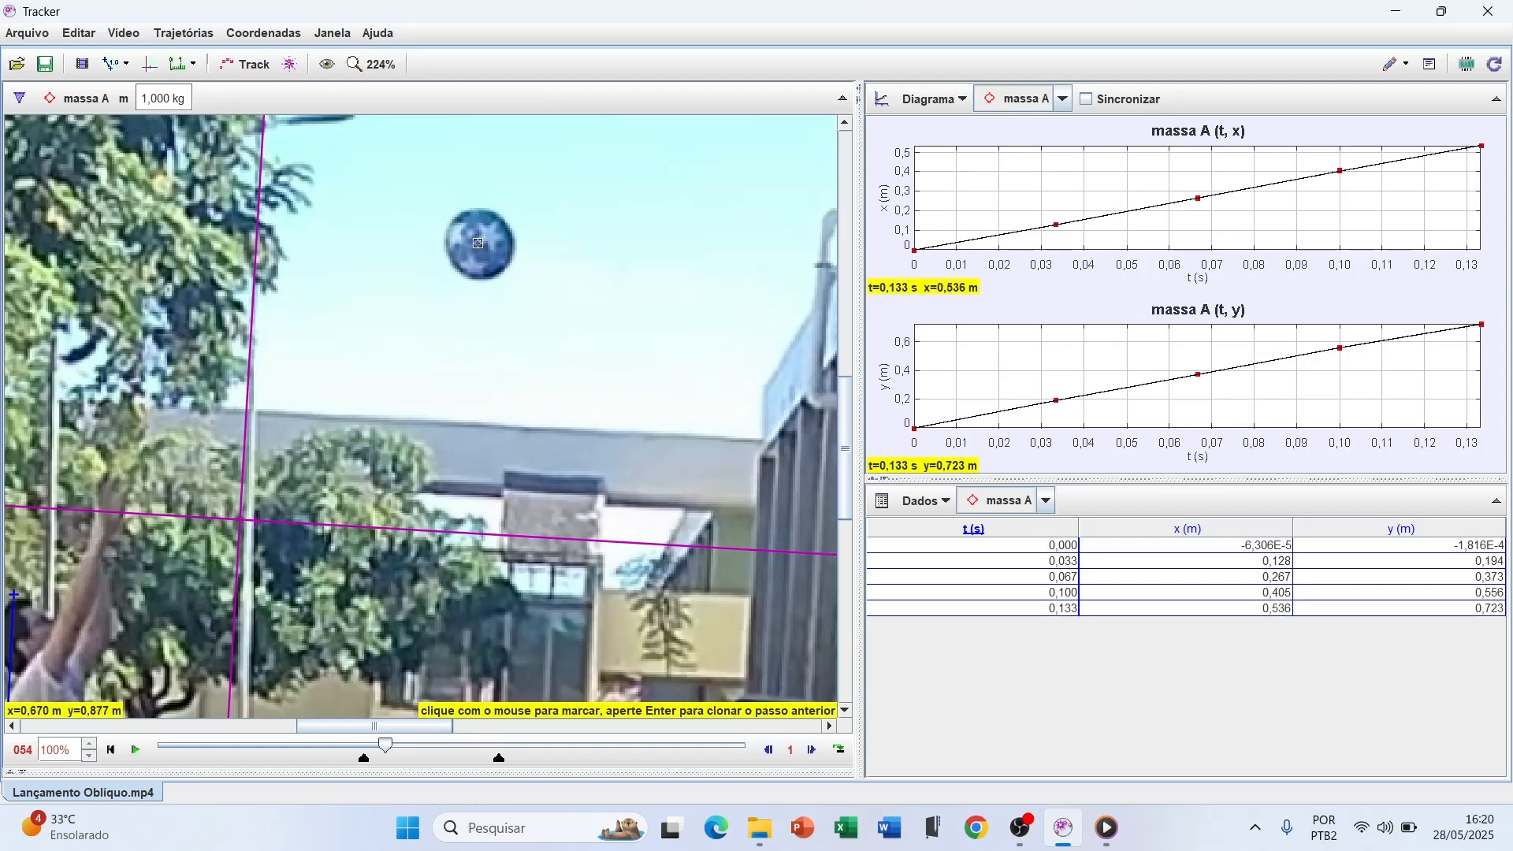
{"action": "left_click", "coordinate": [478, 243], "text": "shift"}
{"action": "left_click", "coordinate": [524, 197], "text": "shift"}
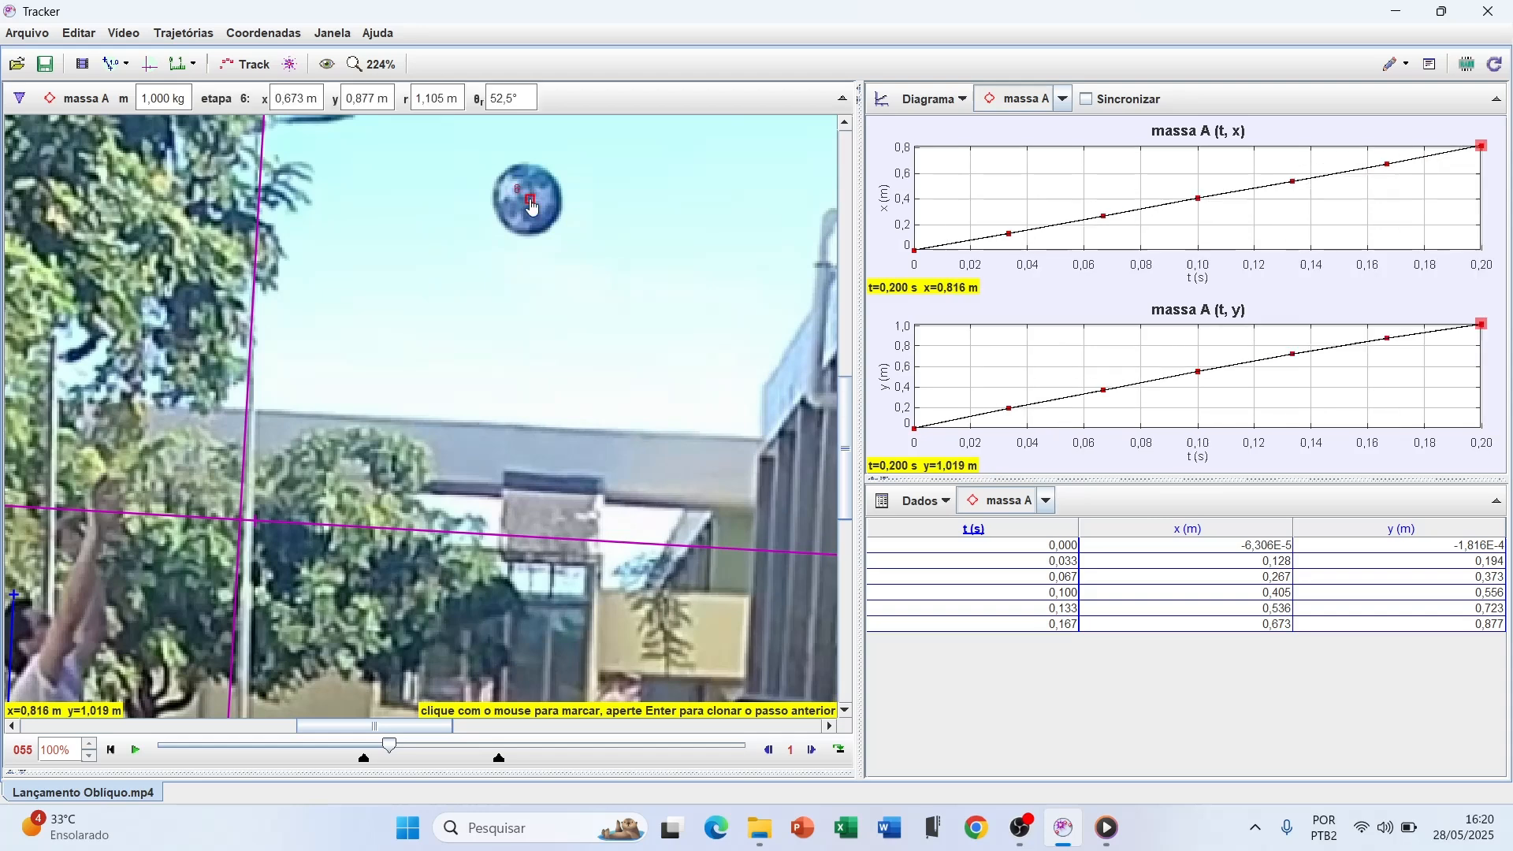
{"action": "left_click_drag", "start_coordinate": [843, 487], "coordinate": [848, 407]}
{"action": "left_click", "coordinate": [575, 491], "text": "shift"}
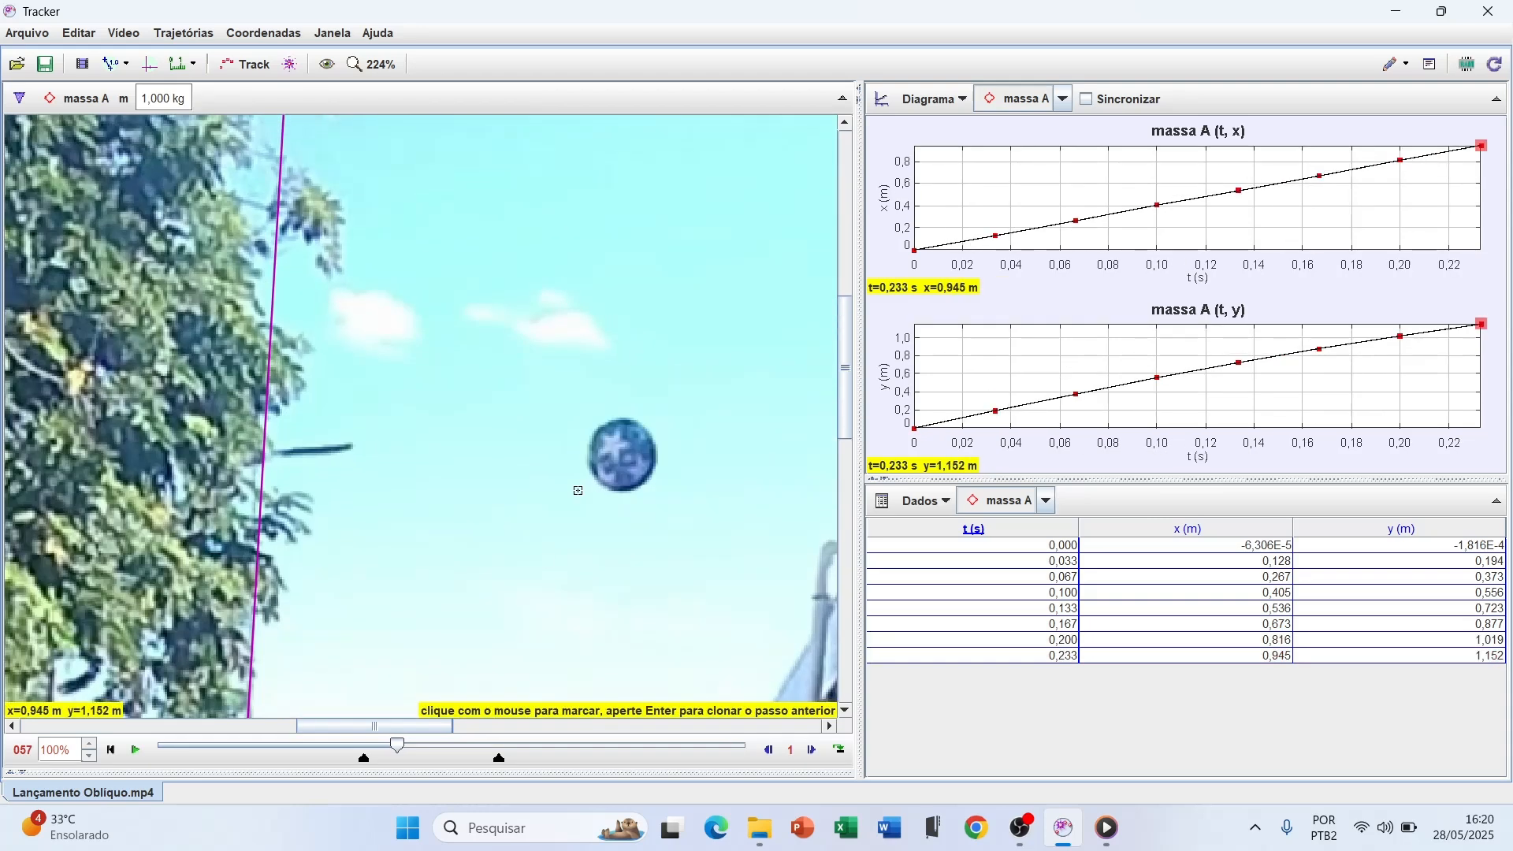
{"action": "left_click", "coordinate": [623, 454], "text": "shift"}
{"action": "left_click", "coordinate": [668, 422], "text": "shift"}
Mark the ball's centre for massa A in frames 59 to 66, up to where it reaches the building wall
{"action": "left_click_drag", "start_coordinate": [423, 725], "coordinate": [494, 726]}
{"action": "left_click", "coordinate": [341, 394], "text": "shift"}
{"action": "left_click", "coordinate": [386, 365], "text": "shift"}
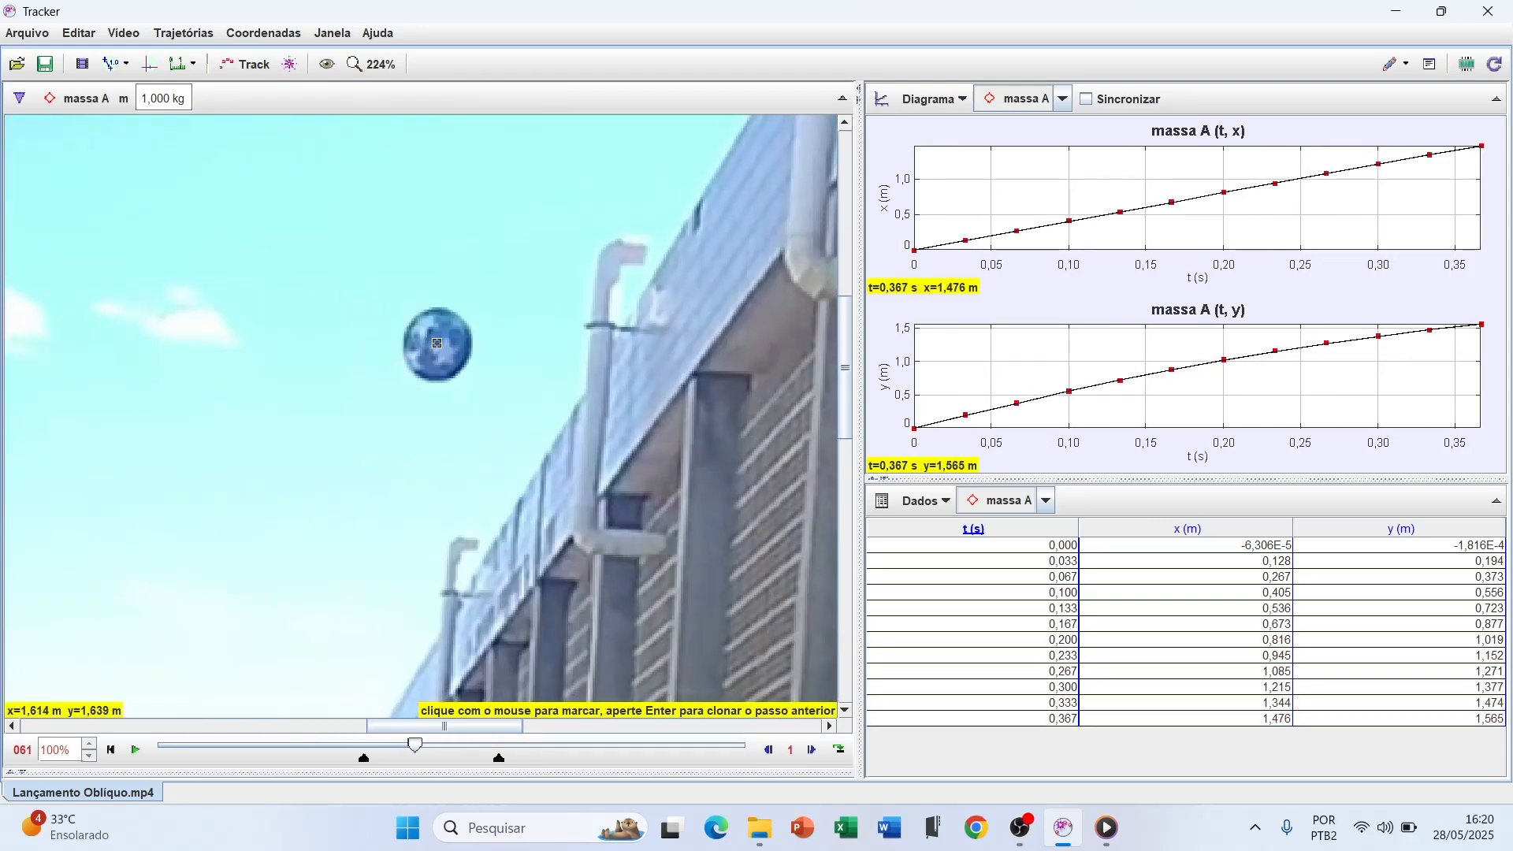
{"action": "left_click", "coordinate": [433, 343], "text": "shift"}
{"action": "left_click", "coordinate": [480, 326], "text": "shift"}
{"action": "left_click", "coordinate": [524, 314], "text": "shift"}
{"action": "left_click", "coordinate": [570, 303], "text": "shift"}
{"action": "left_click", "coordinate": [612, 296], "text": "shift"}
{"action": "left_click", "coordinate": [656, 290], "text": "shift"}
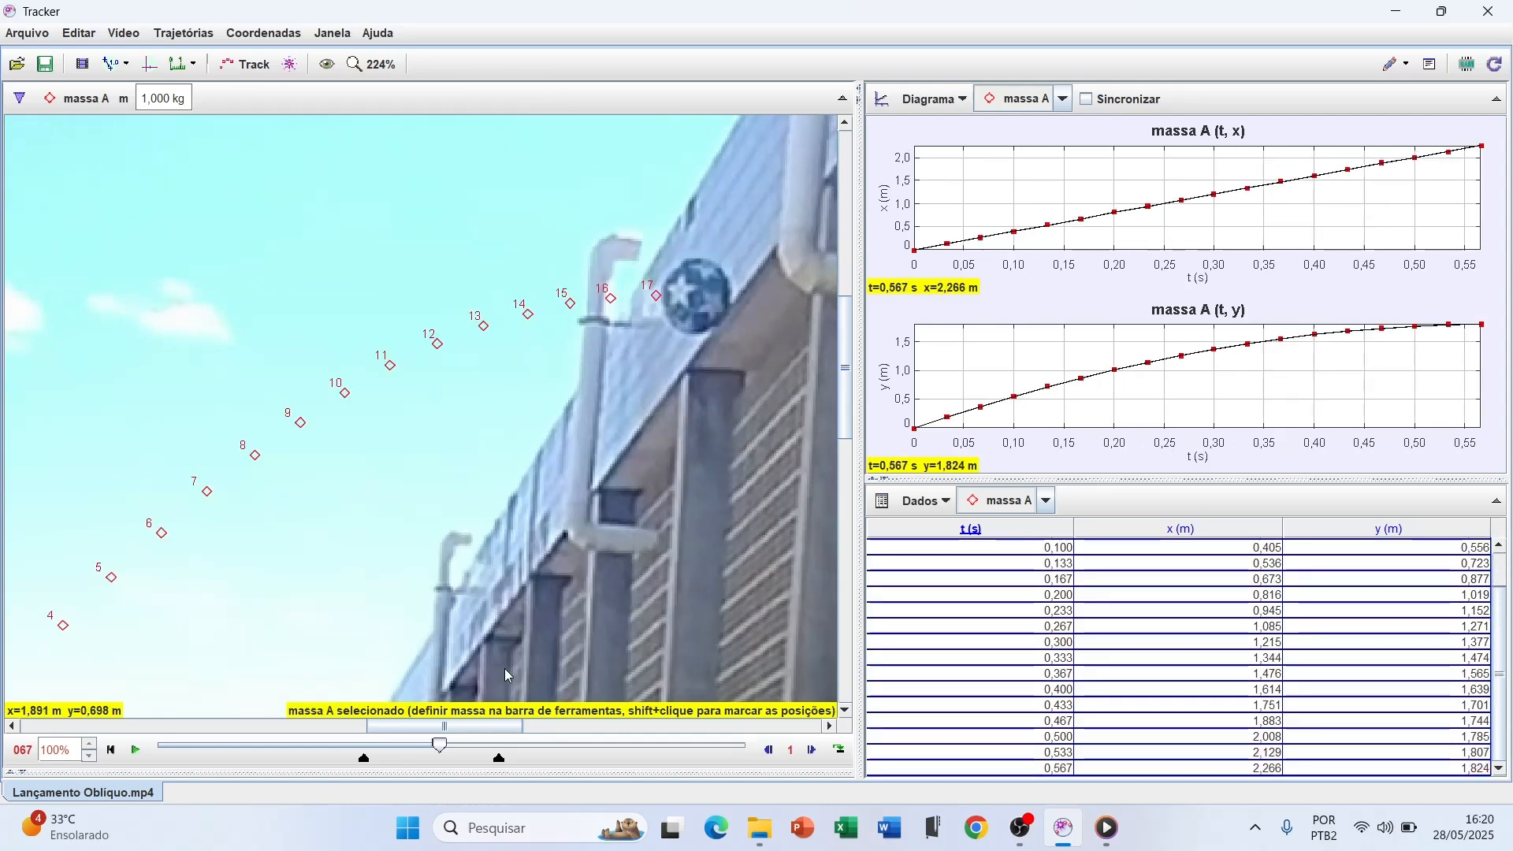
Mark the ball's centre for massa A in frames 67 to 75, over the peak and into the descent
{"action": "left_click_drag", "start_coordinate": [476, 726], "coordinate": [529, 724]}
{"action": "scroll", "coordinate": [477, 465], "scroll_direction": "up", "scroll_amount": 1}
{"action": "left_click", "coordinate": [410, 277], "text": "shift"}
{"action": "left_click", "coordinate": [501, 296], "text": "shift"}
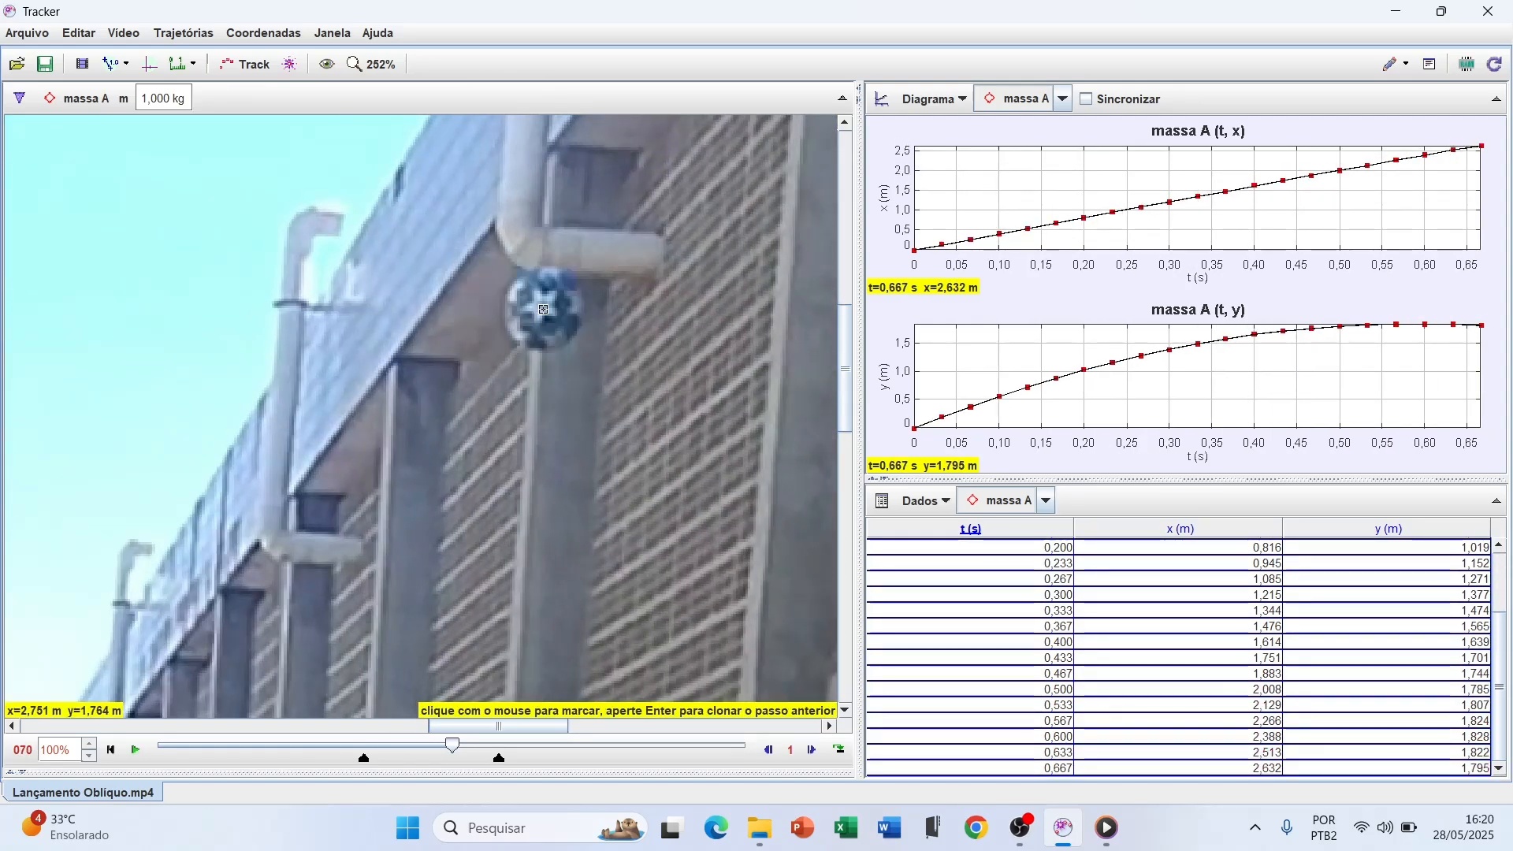
{"action": "left_click", "coordinate": [547, 309], "text": "shift"}
{"action": "left_click", "coordinate": [591, 330], "text": "shift"}
{"action": "left_click", "coordinate": [630, 353], "text": "shift"}
{"action": "left_click", "coordinate": [677, 377], "text": "shift"}
{"action": "left_click", "coordinate": [716, 406], "text": "shift"}
{"action": "left_click", "coordinate": [756, 440], "text": "shift"}
Mark the descending ball's centre for massa A in frames 76 to 81, the end of the trimmed clip
{"action": "left_click_drag", "start_coordinate": [543, 725], "coordinate": [640, 725]}
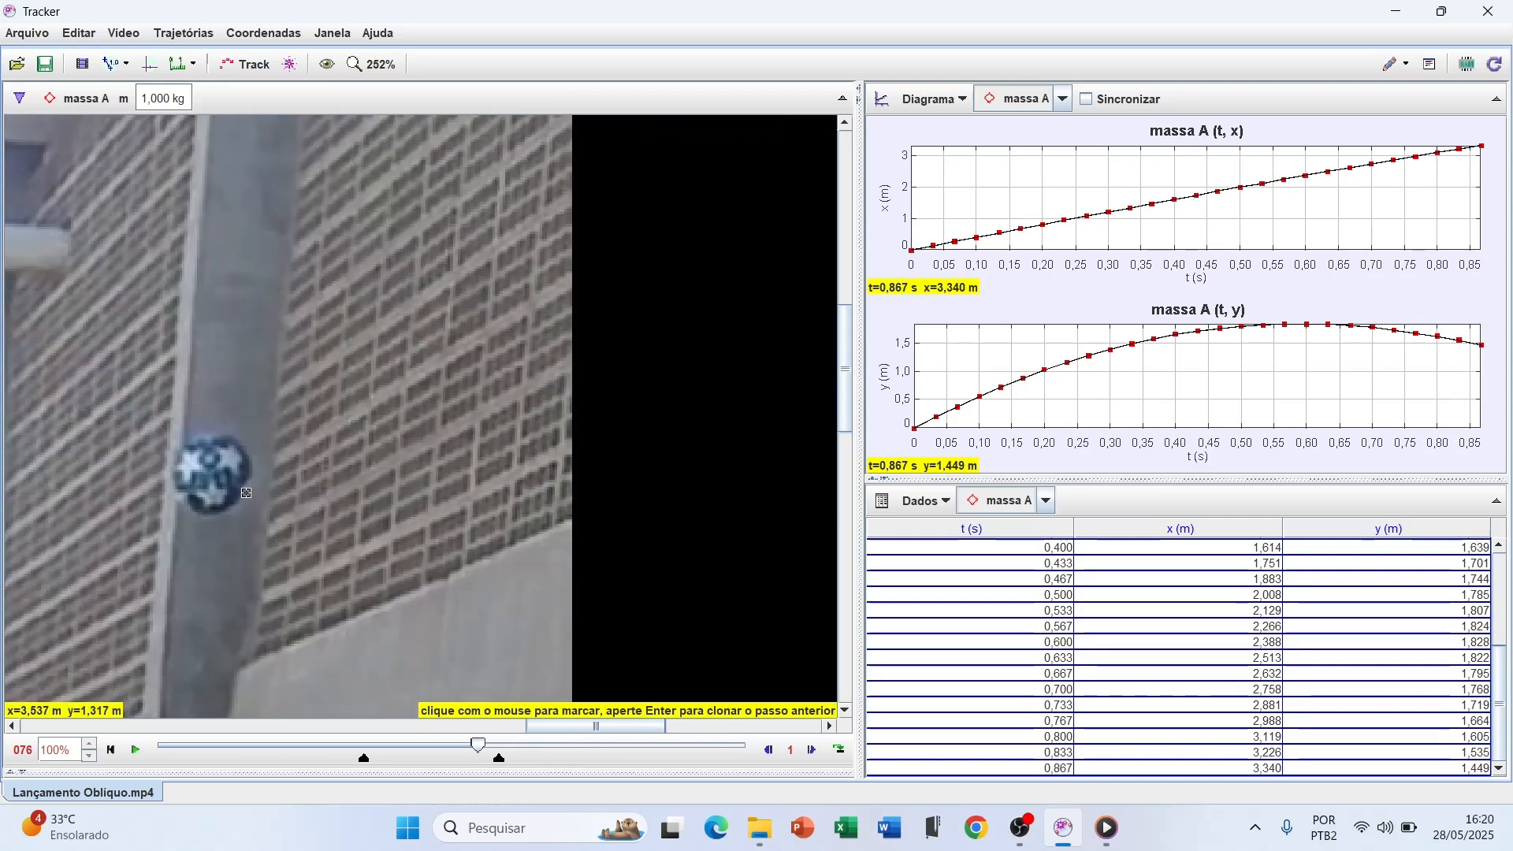
{"action": "left_click", "coordinate": [215, 479], "text": "shift"}
{"action": "left_click", "coordinate": [247, 517], "text": "shift"}
{"action": "left_click", "coordinate": [287, 561], "text": "shift"}
{"action": "left_click", "coordinate": [319, 607], "text": "shift"}
{"action": "left_click_drag", "start_coordinate": [844, 394], "coordinate": [829, 440]}
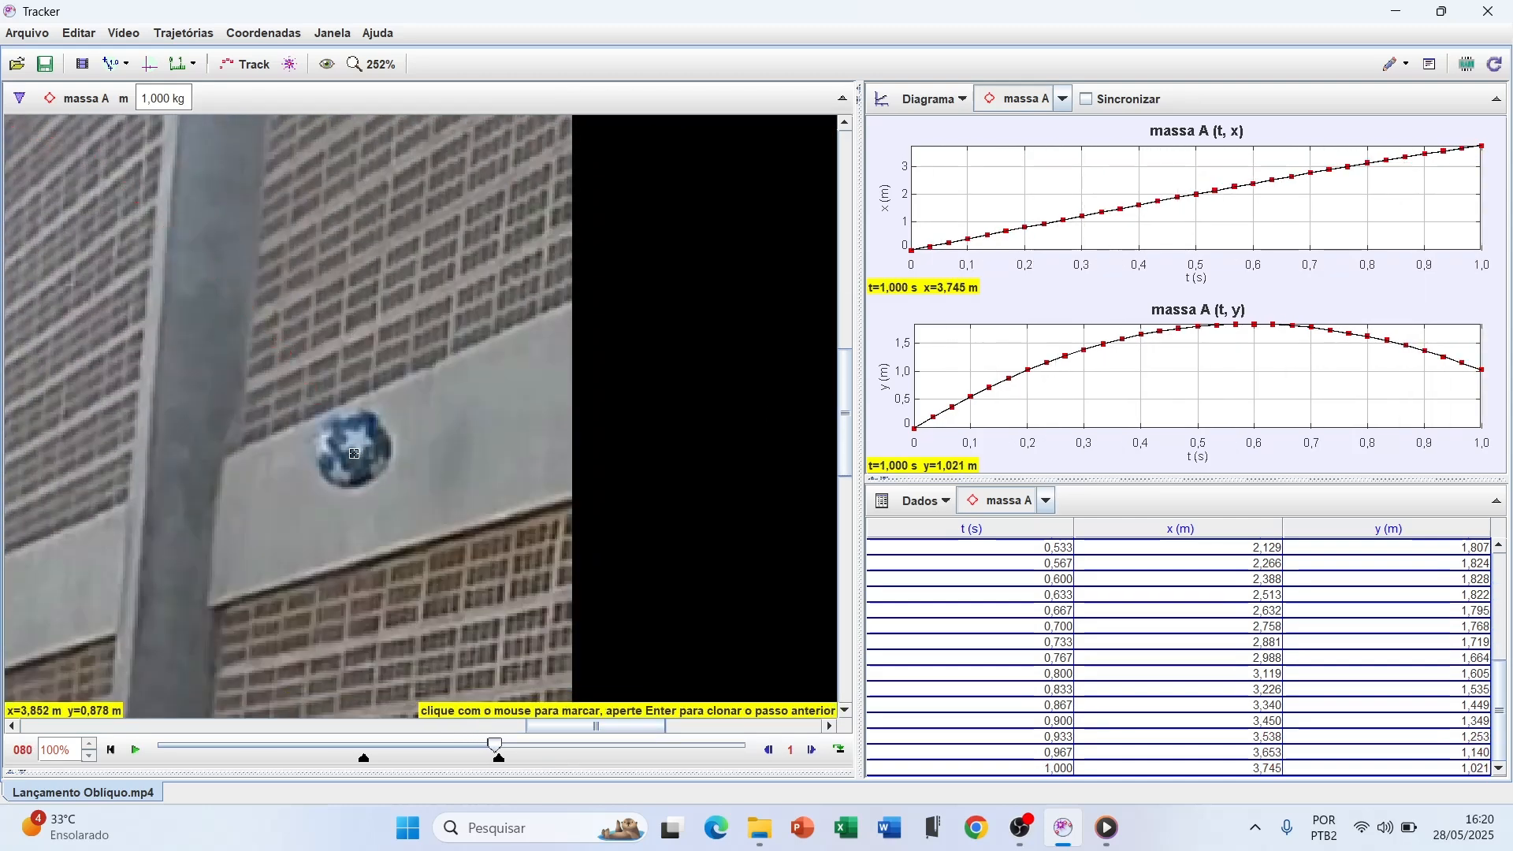
{"action": "left_click", "coordinate": [386, 508], "text": "shift"}
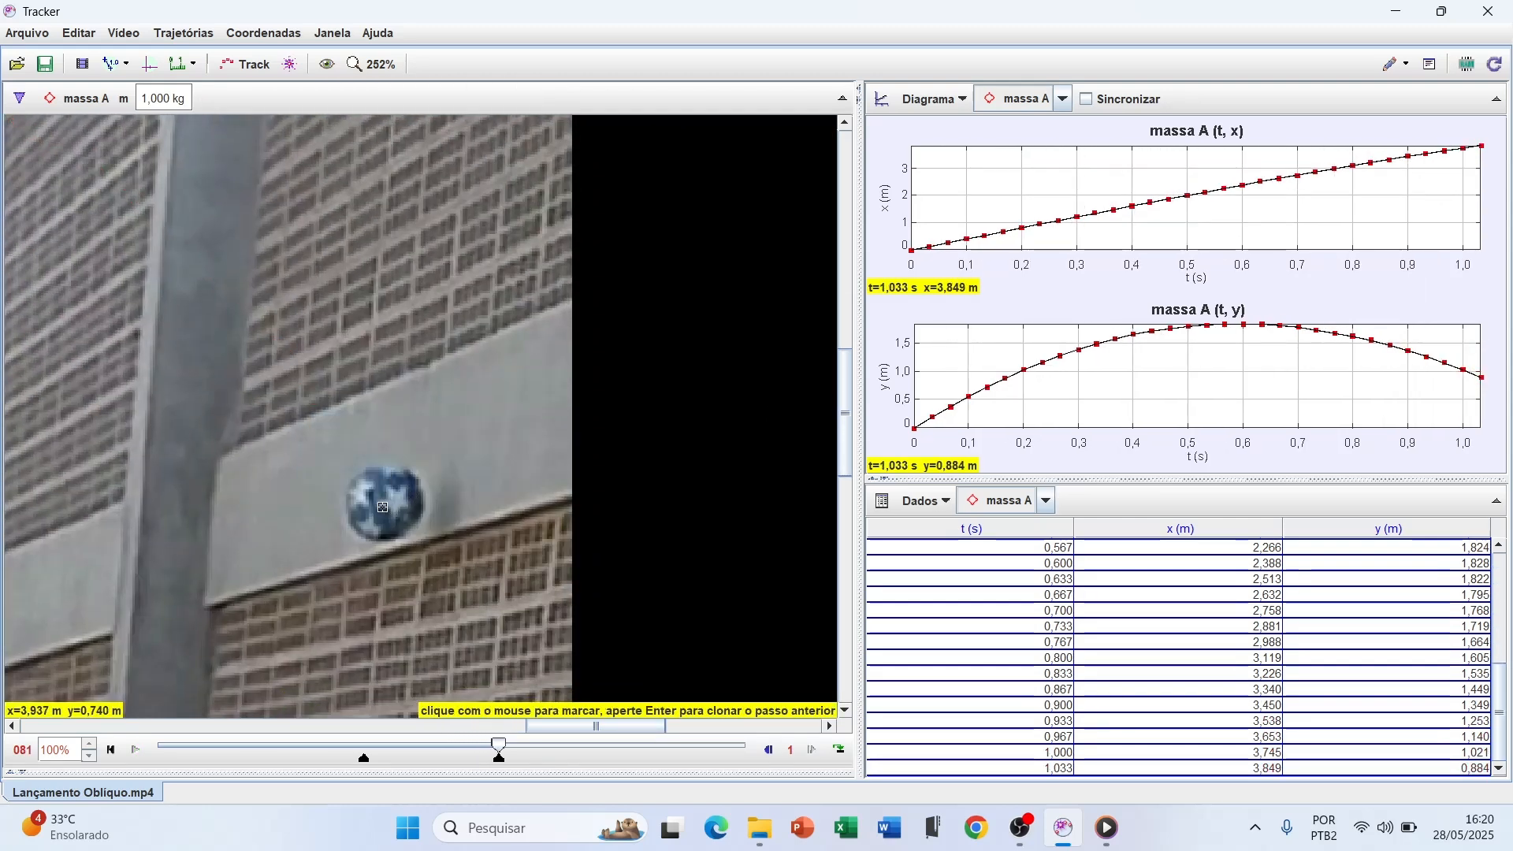
{"action": "left_click", "coordinate": [386, 508], "text": "shift"}
Examine the marked trajectory over the whole video frame together with the x and y position graphs
{"action": "scroll", "coordinate": [436, 528], "scroll_direction": "down", "scroll_amount": 3}
{"action": "scroll", "coordinate": [433, 526], "scroll_direction": "down", "scroll_amount": 2}
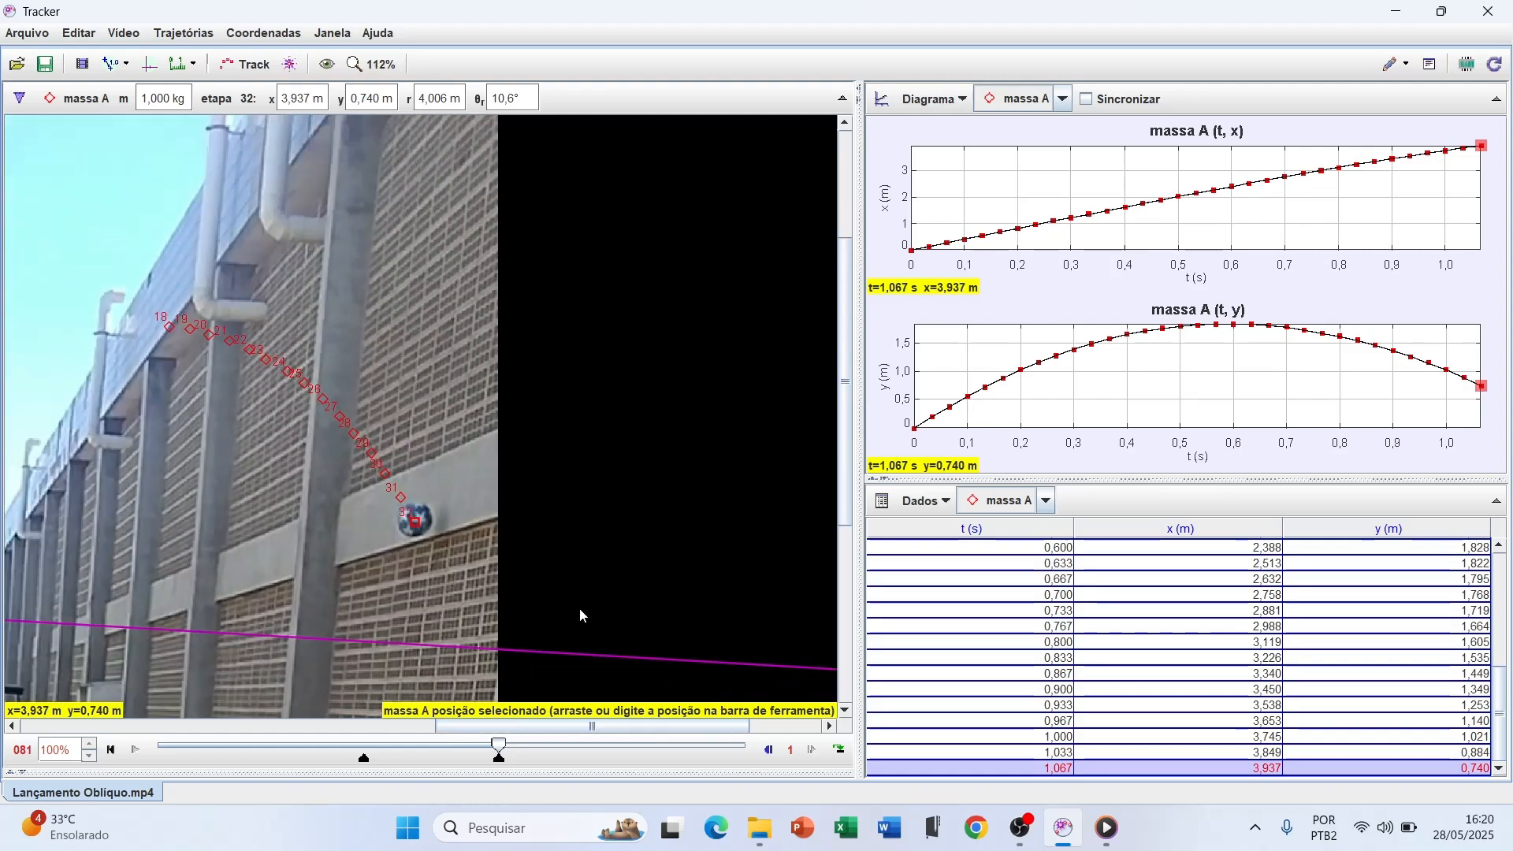
{"action": "left_click_drag", "start_coordinate": [593, 726], "coordinate": [377, 726]}
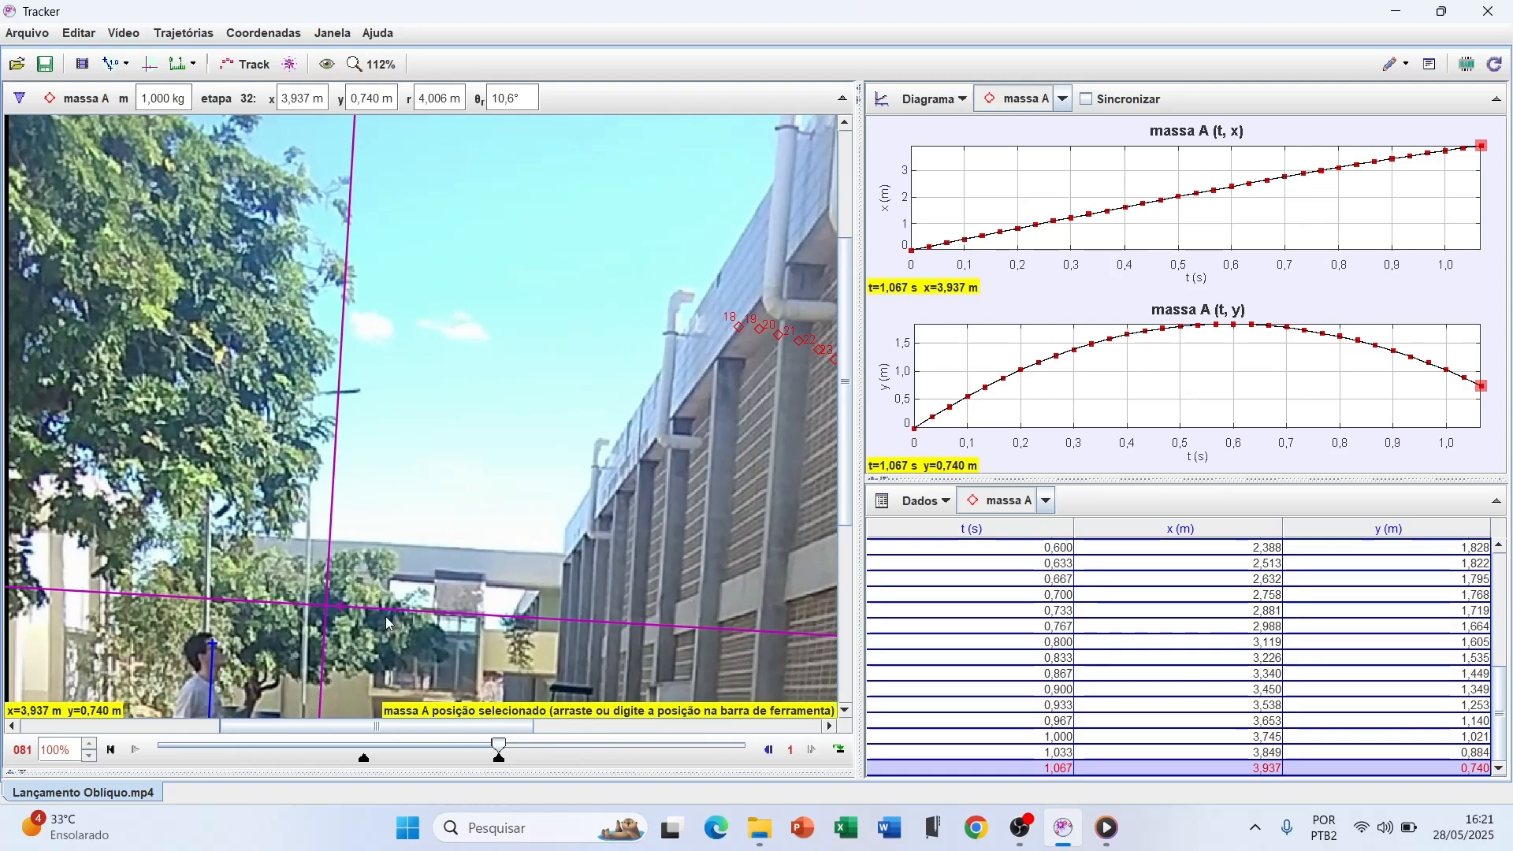
{"action": "scroll", "coordinate": [385, 599], "scroll_direction": "down", "scroll_amount": 4}
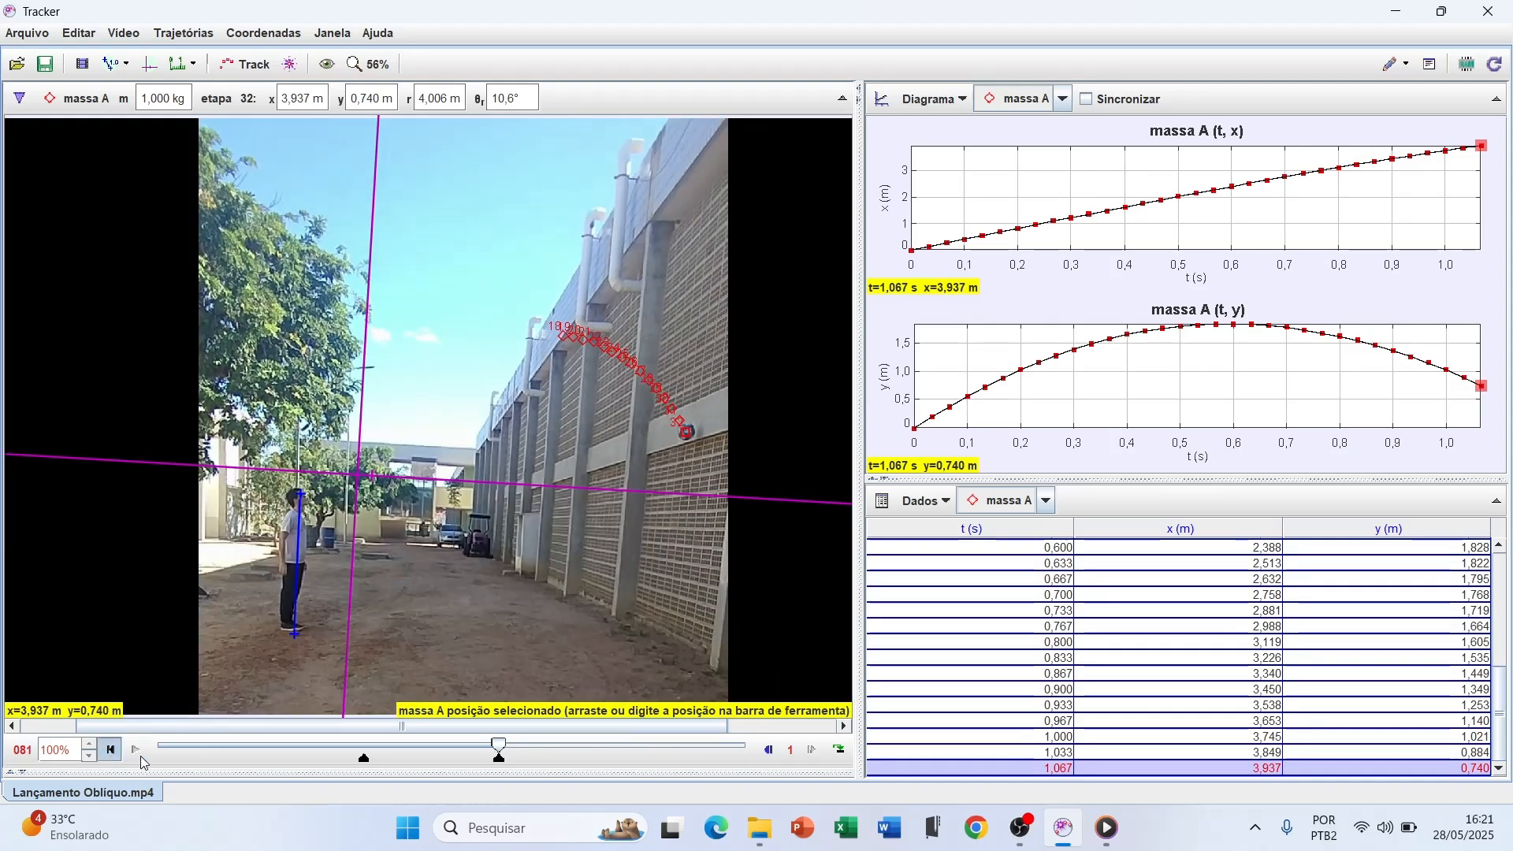
{"action": "left_click", "coordinate": [136, 750]}
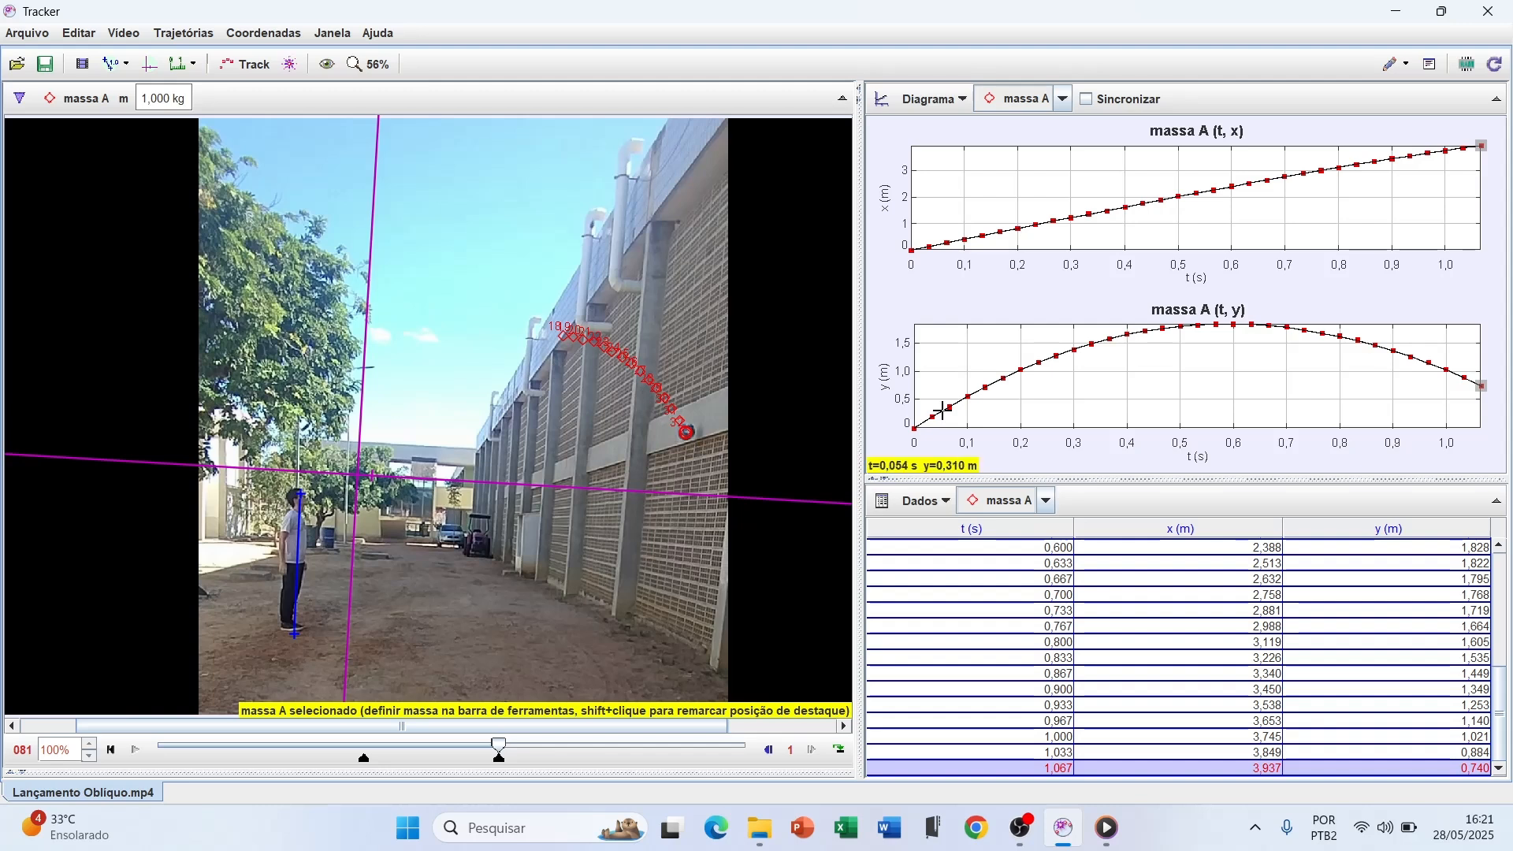
{"action": "mouse_move", "coordinate": [930, 438]}
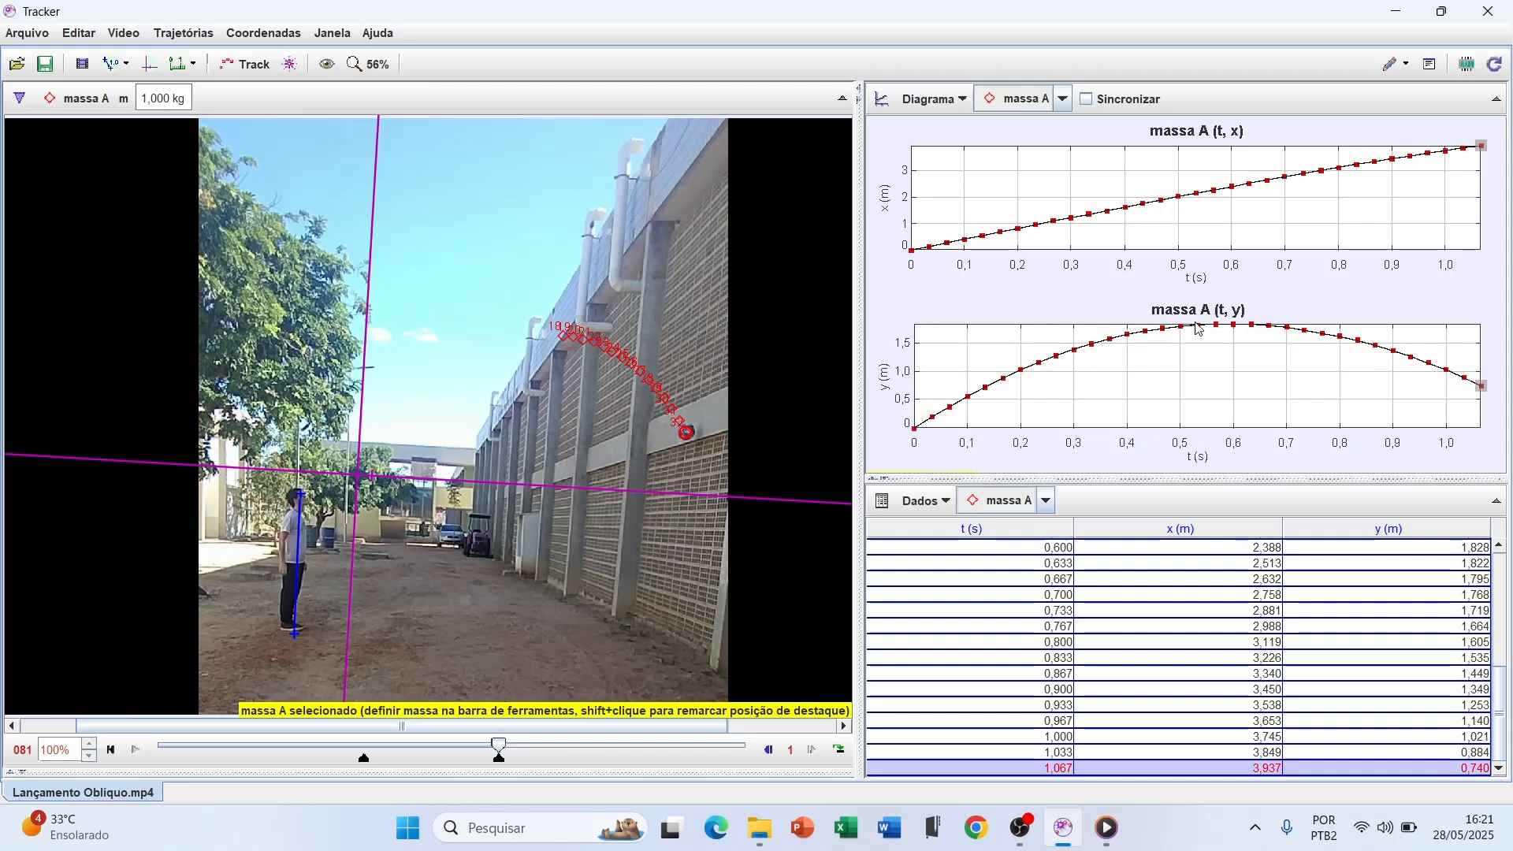
{"action": "scroll", "coordinate": [670, 451], "scroll_direction": "down", "scroll_amount": 1}
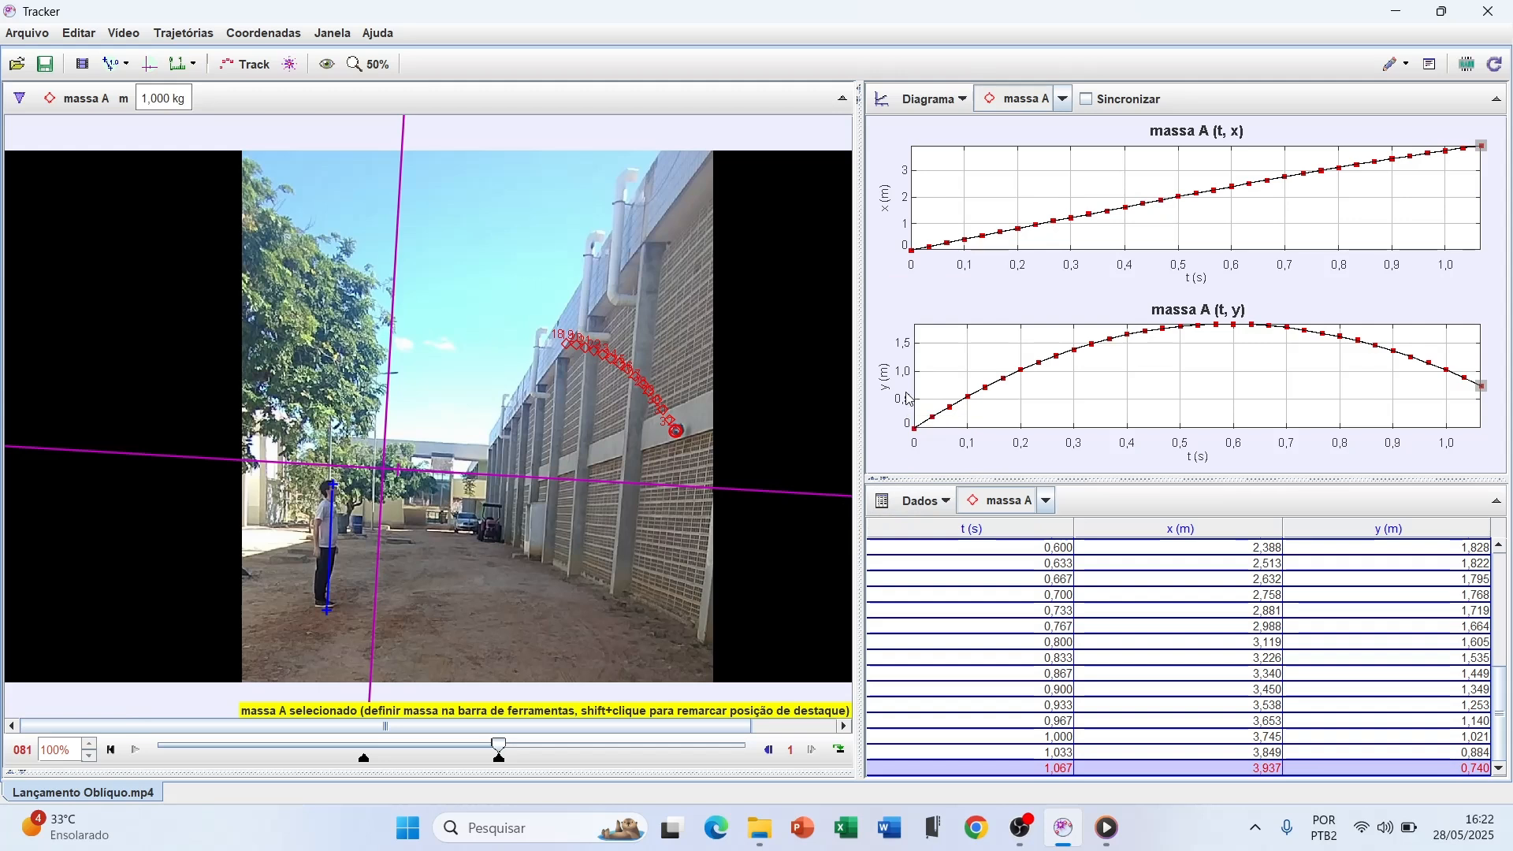
Analyse the x-versus-t graph in the Data Tool with a Linear curve fit, and close the tool
{"action": "double_click", "coordinate": [1014, 189]}
{"action": "mouse_move", "coordinate": [424, 654]}
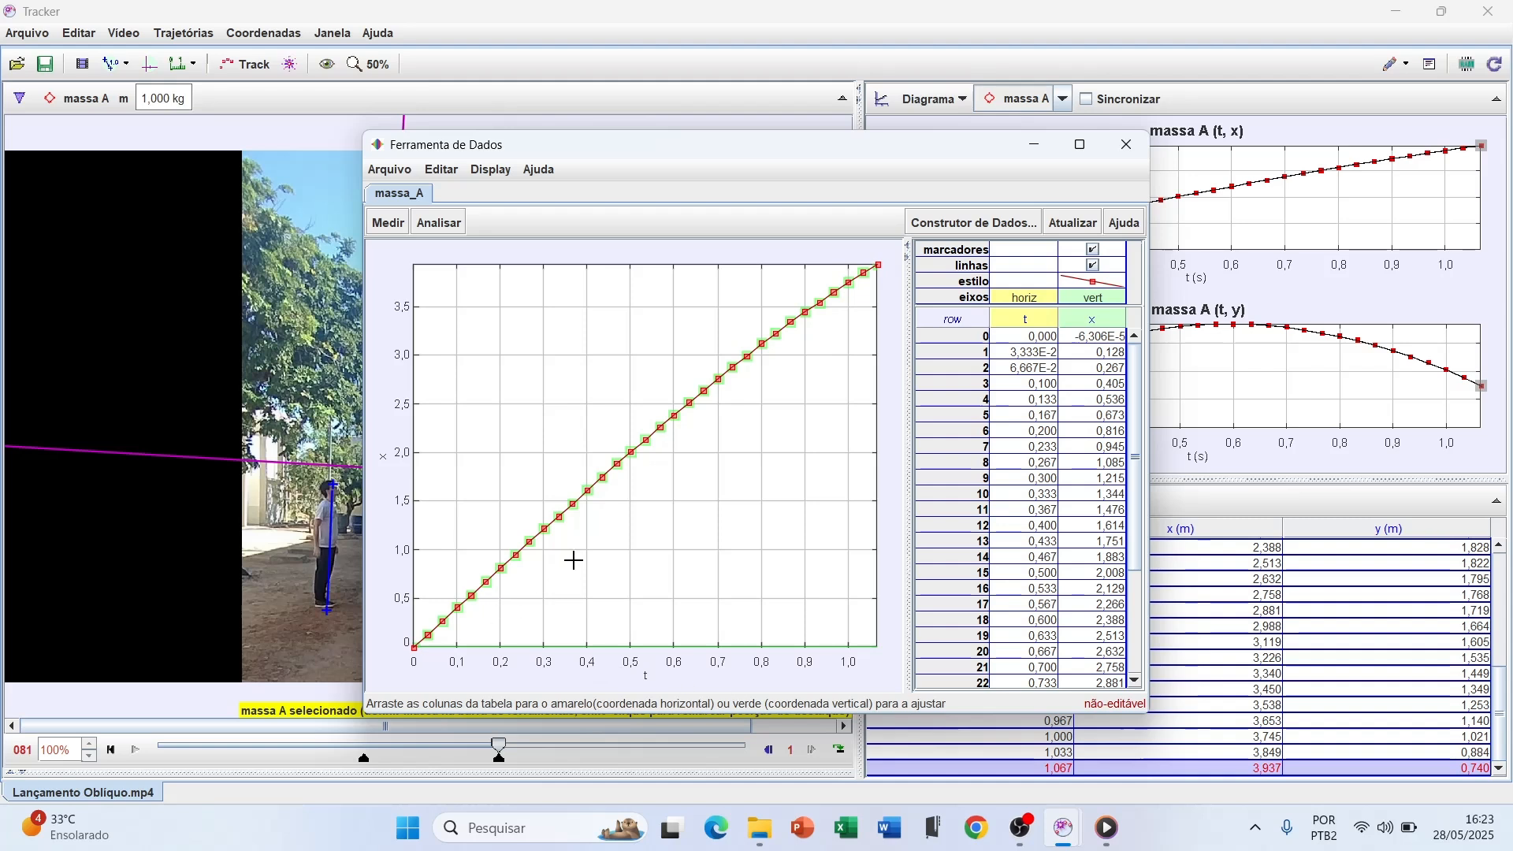
{"action": "left_click", "coordinate": [436, 226]}
{"action": "mouse_move", "coordinate": [488, 249]}
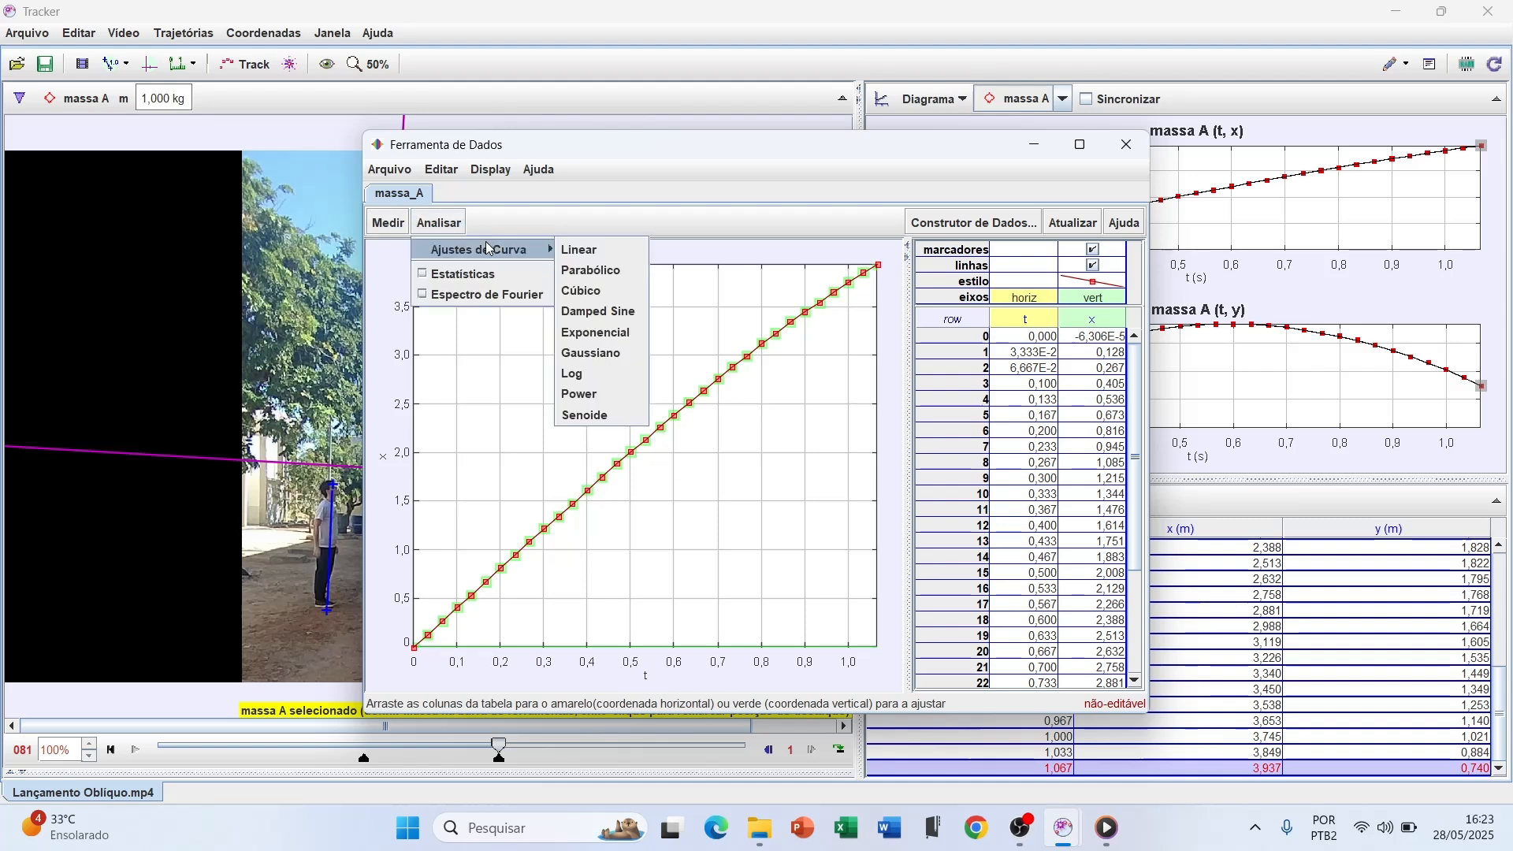
{"action": "left_click", "coordinate": [585, 252]}
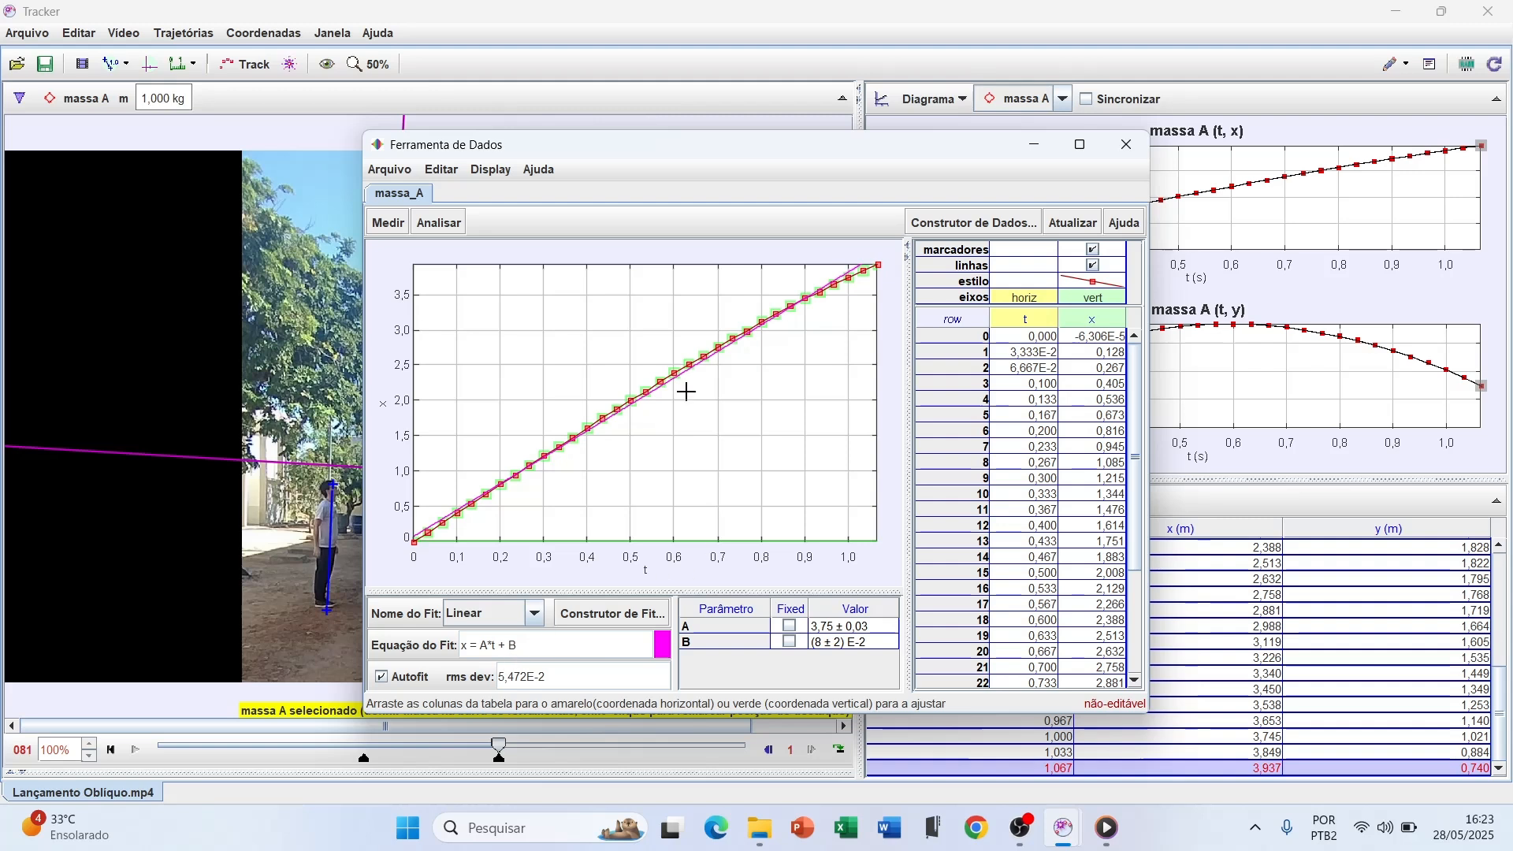
{"action": "left_click", "coordinate": [1137, 149]}
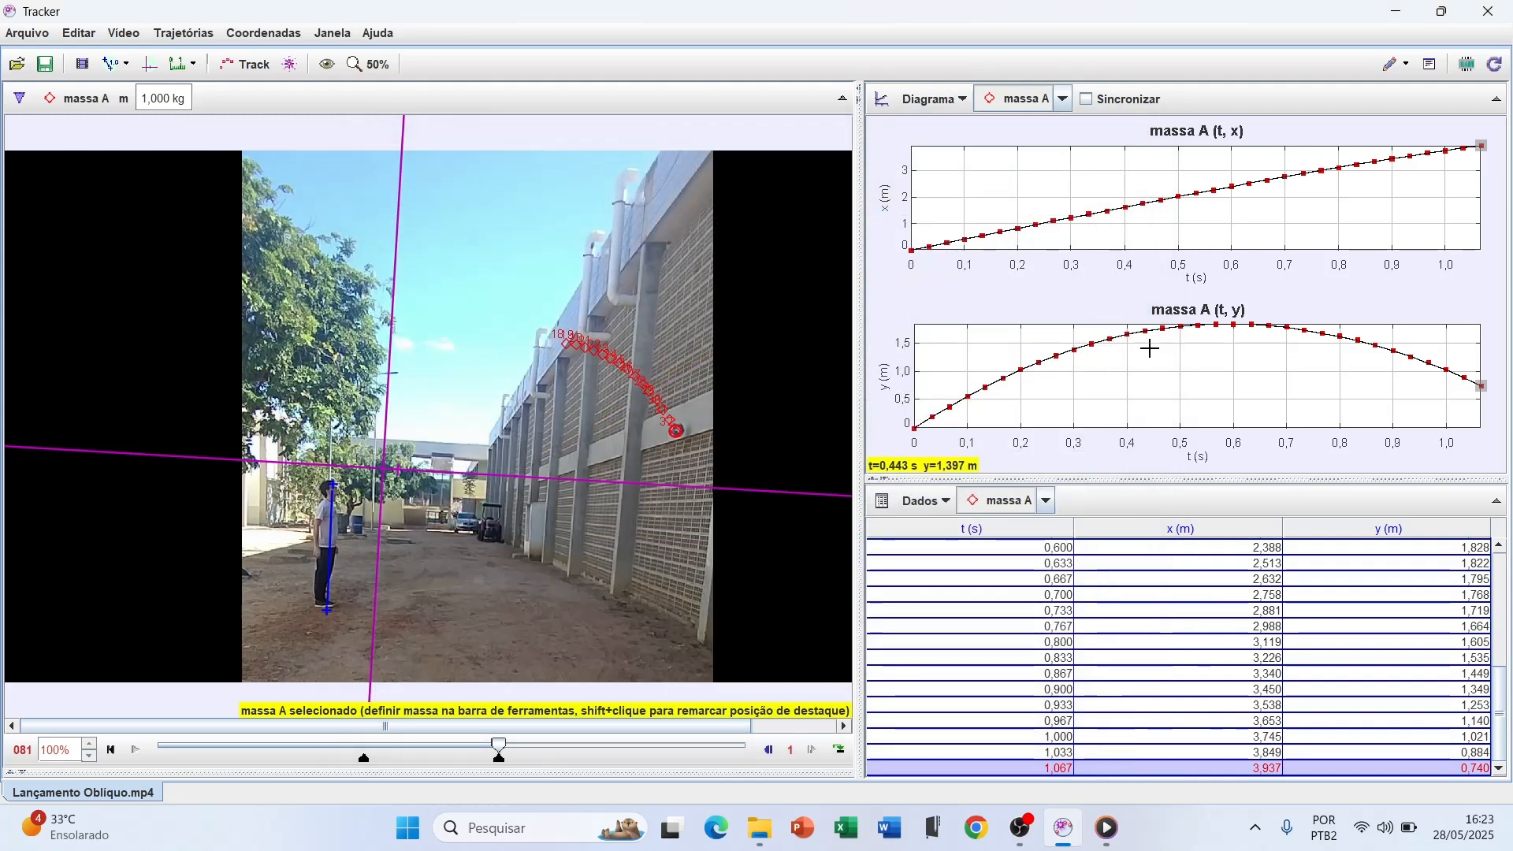
Clear the previous analysis from the Data Tool by closing all its tabs without saving, and close the tool
{"action": "double_click", "coordinate": [1083, 407]}
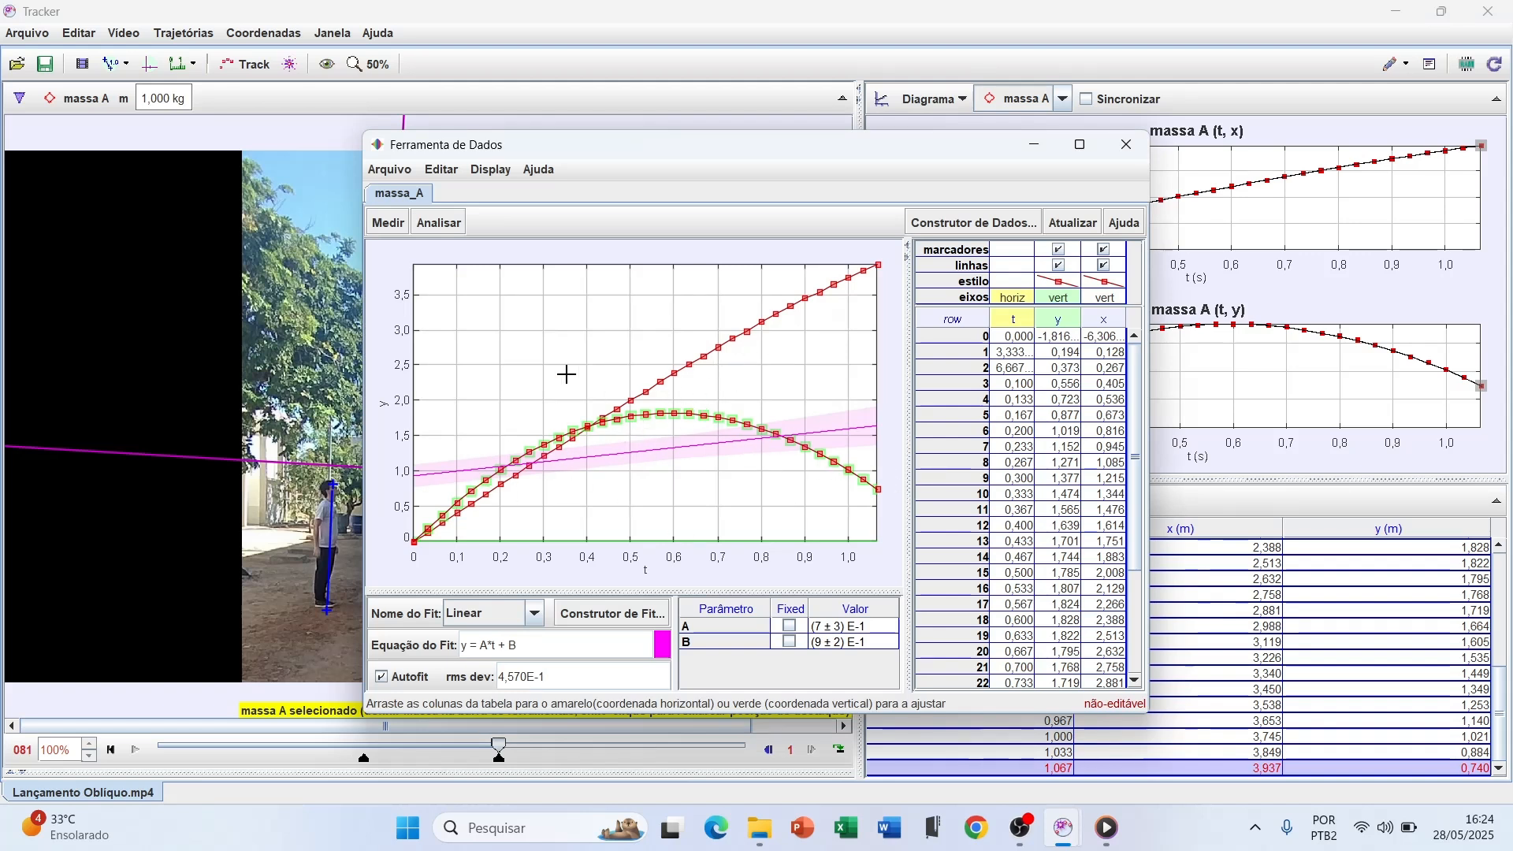
{"action": "left_click", "coordinate": [402, 174]}
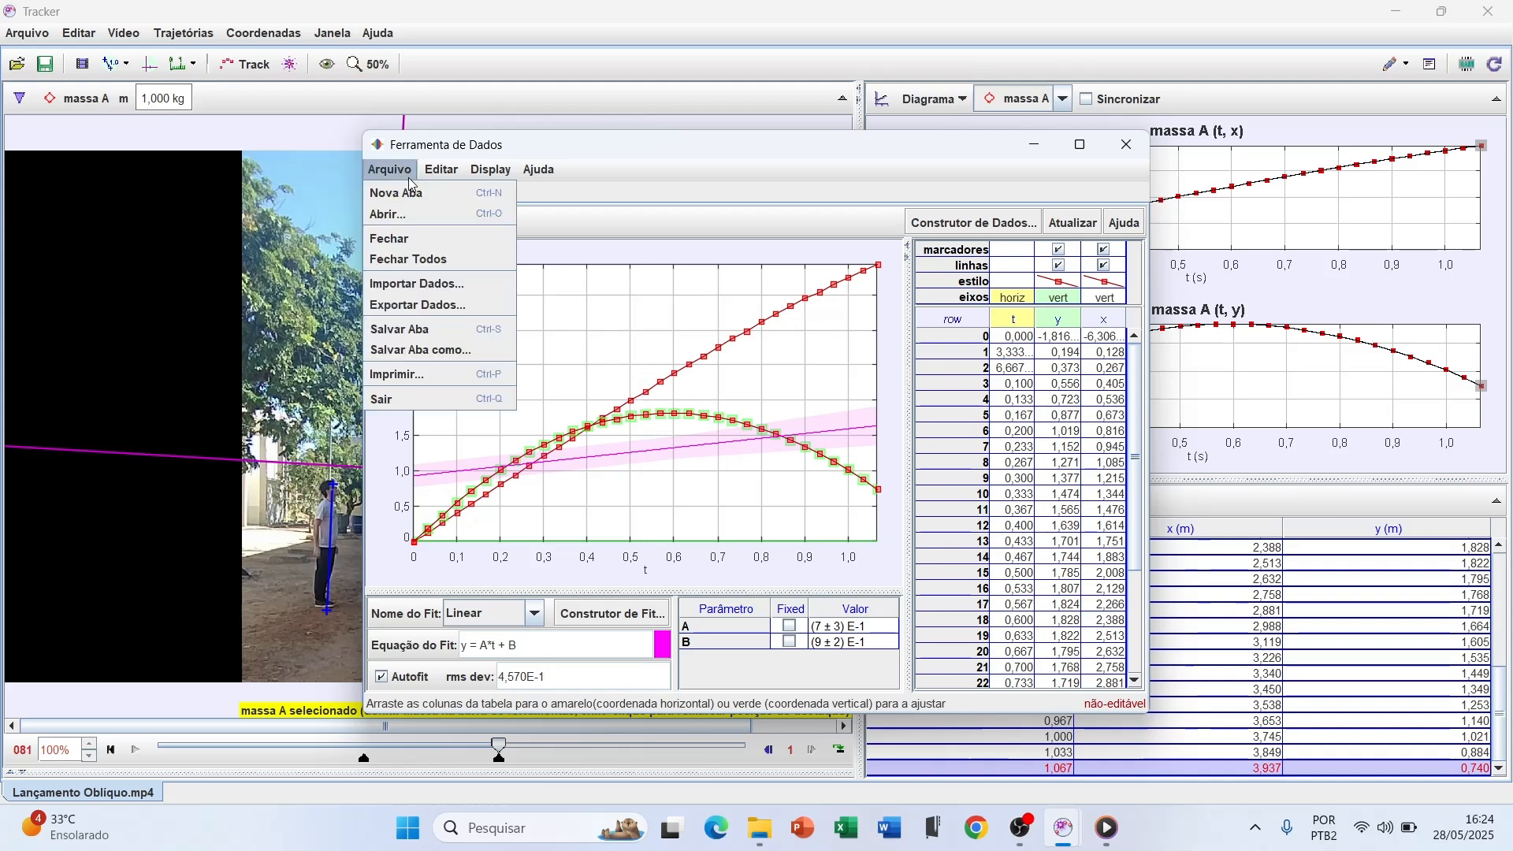
{"action": "left_click", "coordinate": [422, 260]}
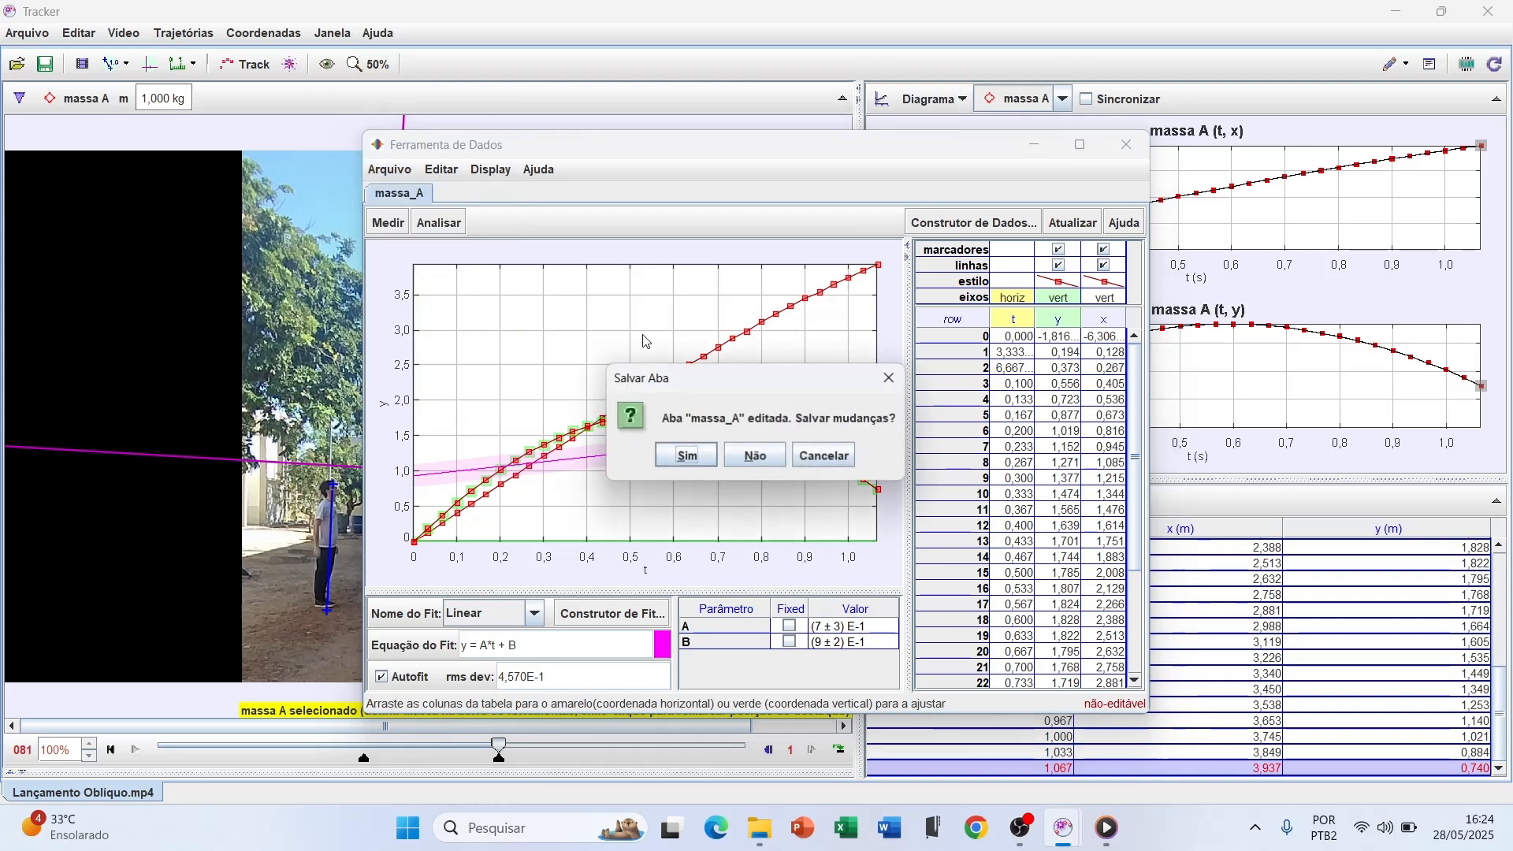
{"action": "left_click", "coordinate": [770, 460]}
{"action": "left_click", "coordinate": [1126, 150]}
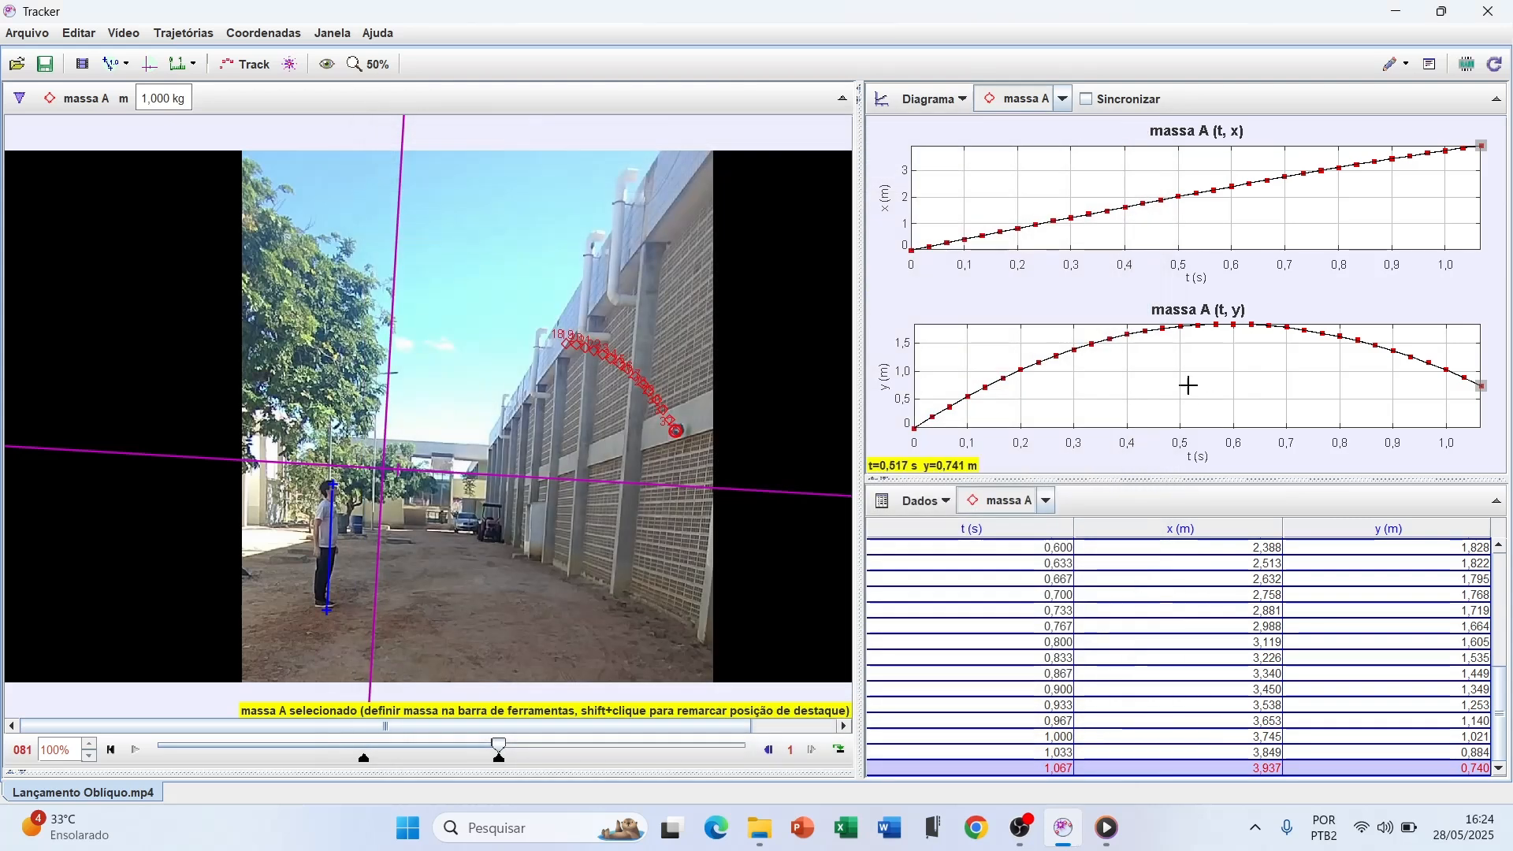
Analyse the y-versus-t graph in the Data Tool with a Parabólico curve fit, and close the tool
{"action": "double_click", "coordinate": [1186, 385]}
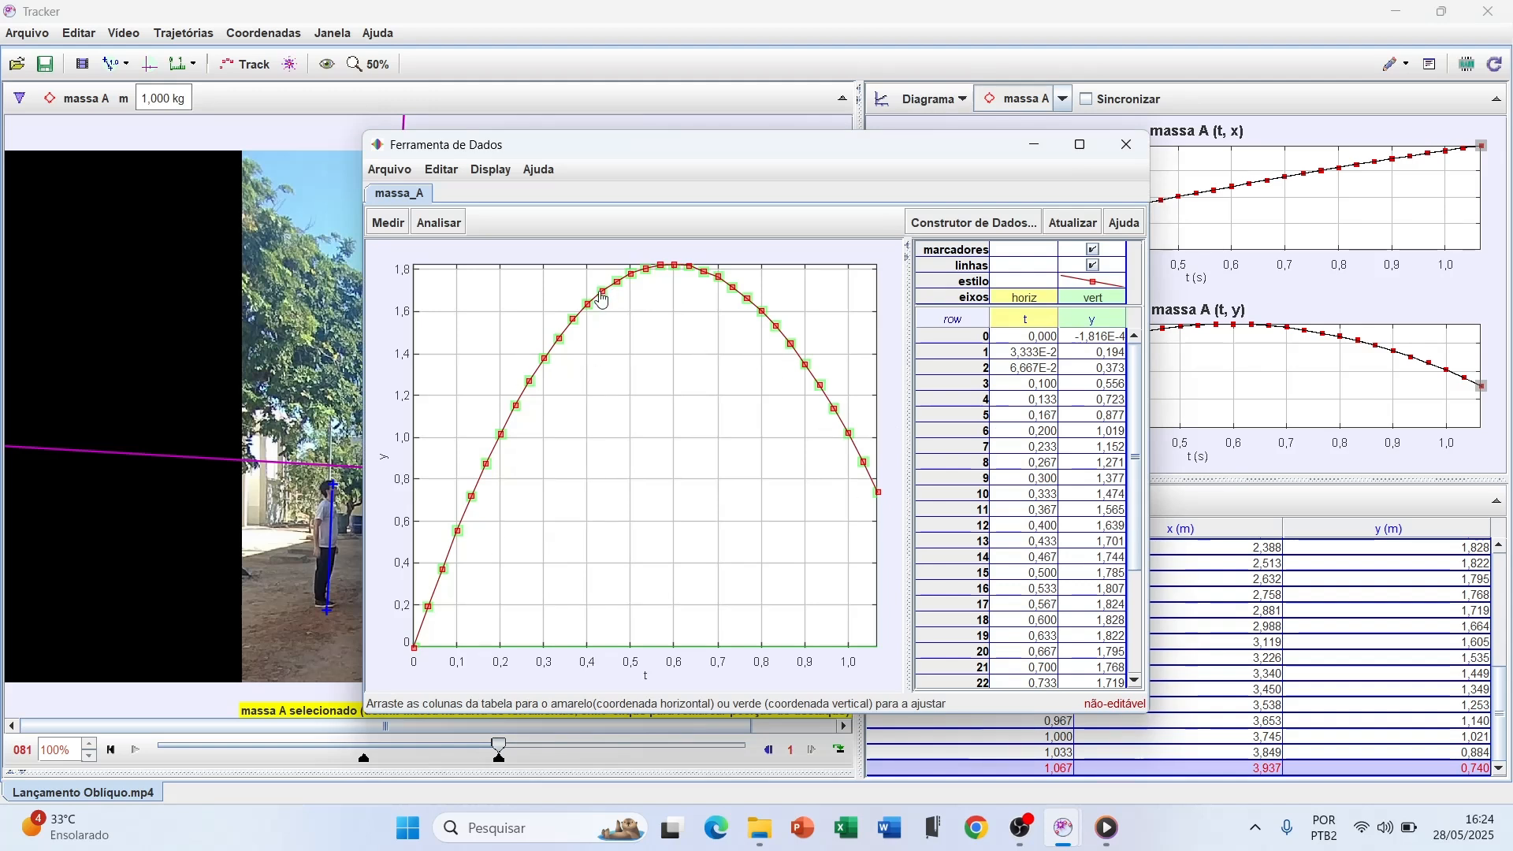
{"action": "left_click", "coordinate": [451, 234]}
{"action": "mouse_move", "coordinate": [465, 251]}
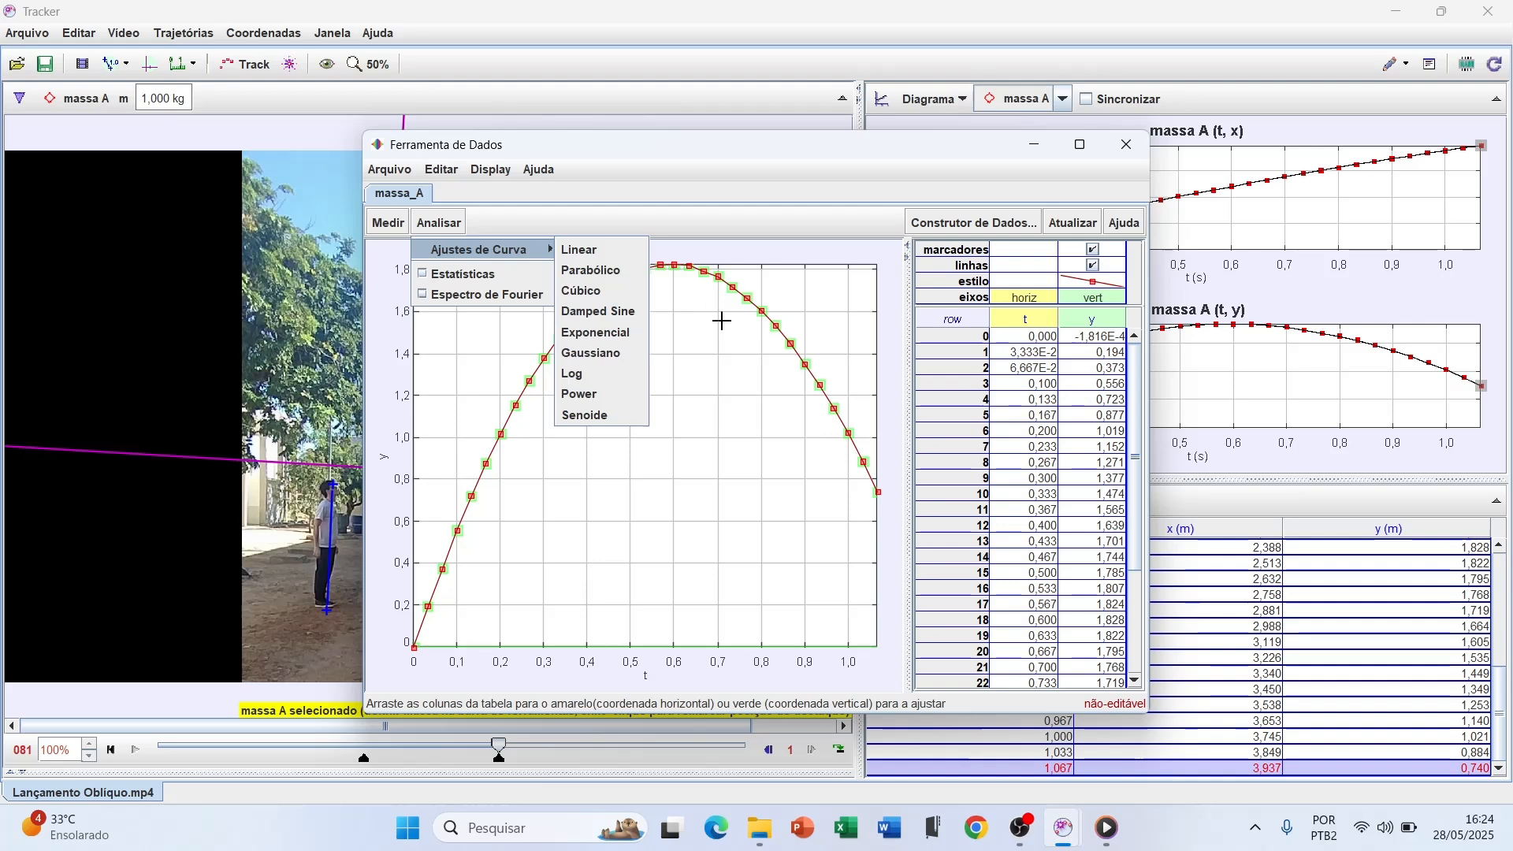
{"action": "left_click", "coordinate": [595, 270]}
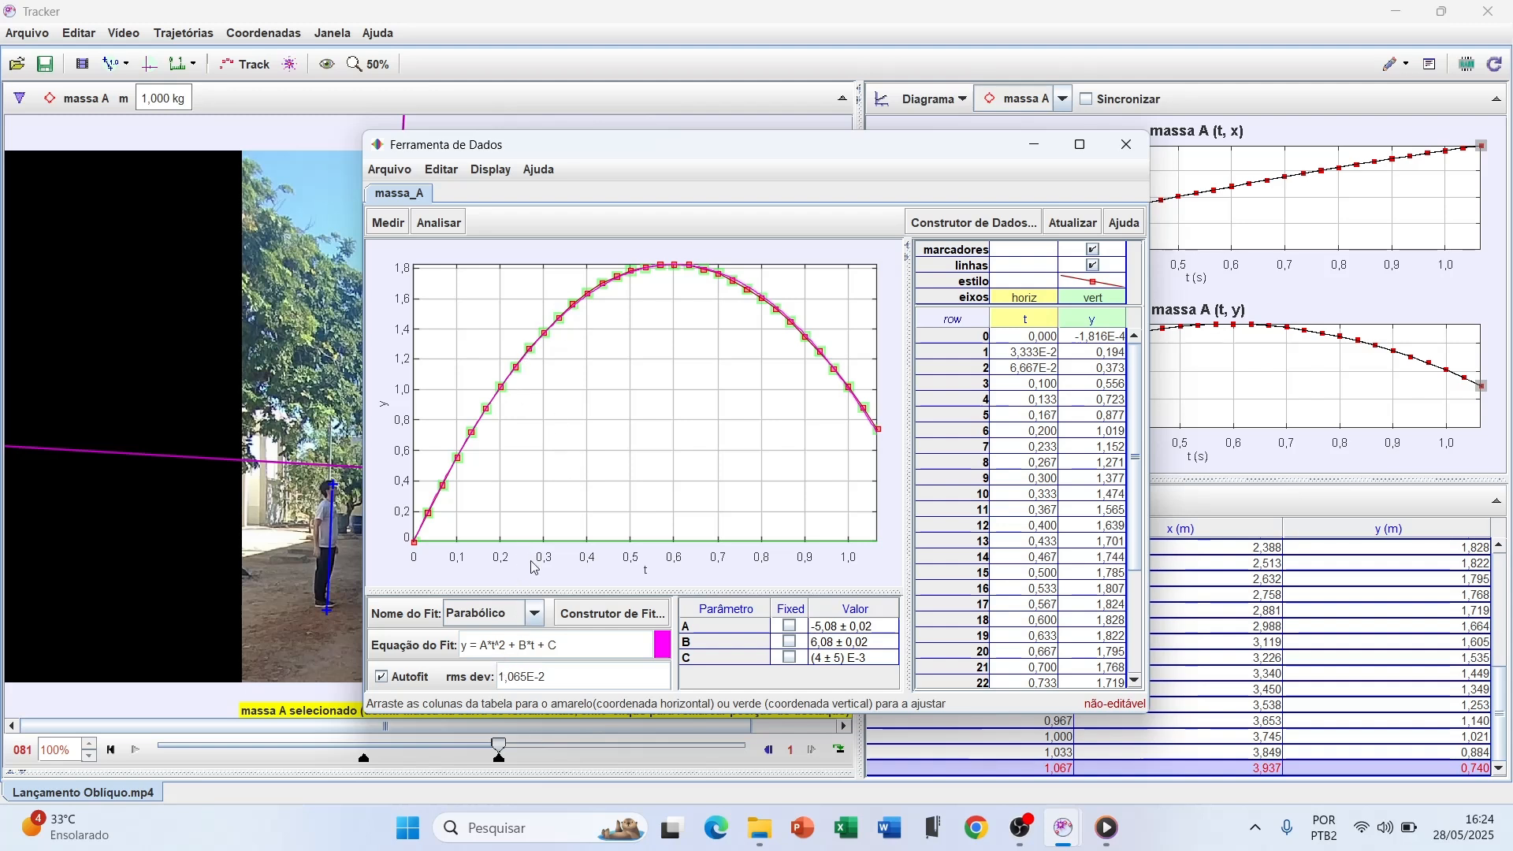
{"action": "left_click", "coordinate": [1125, 158]}
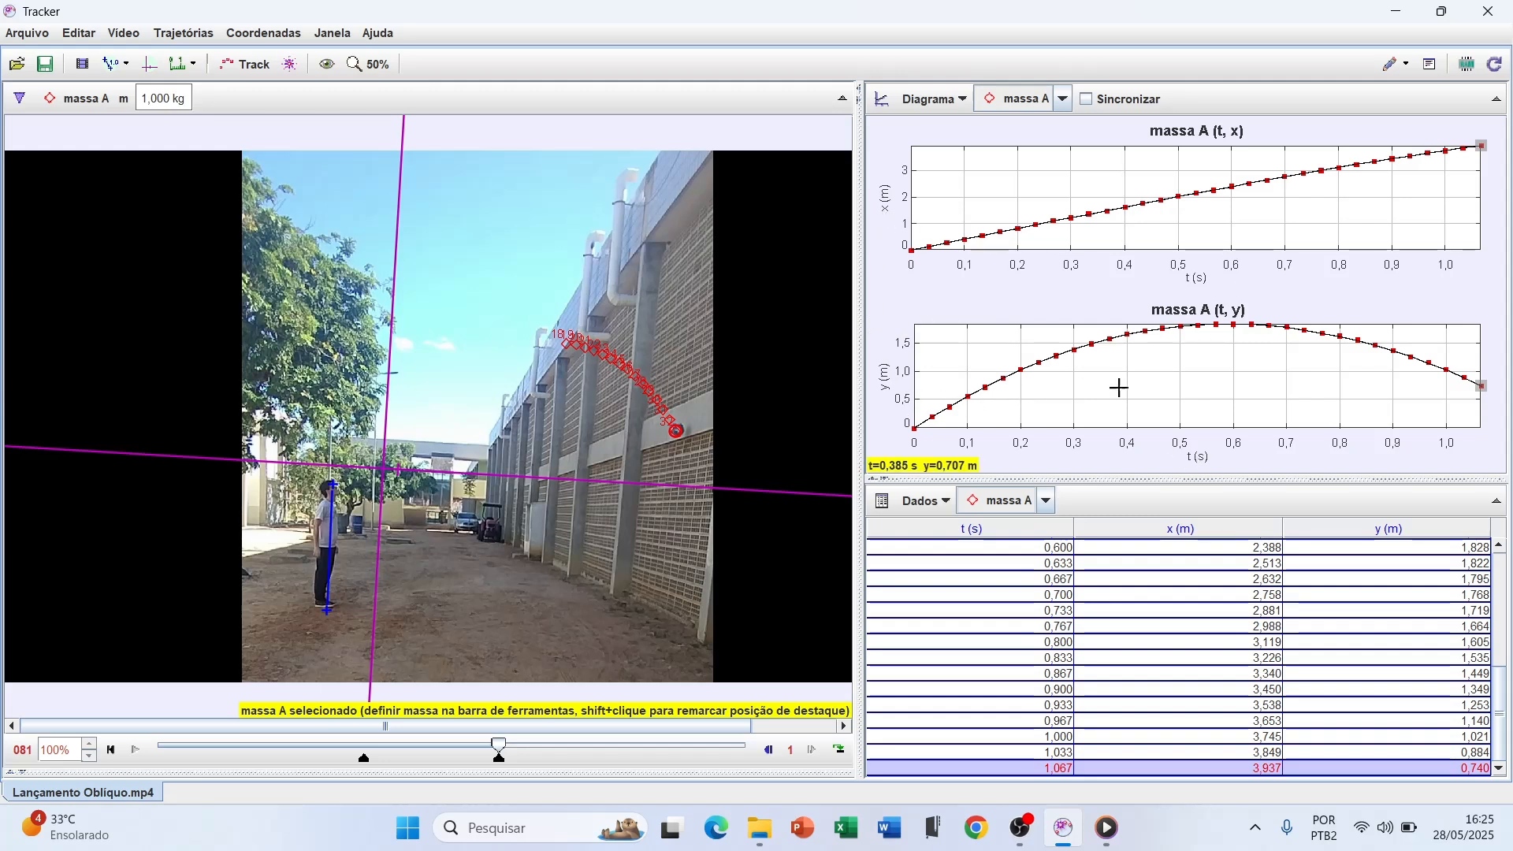
Plot the position angle θr against time in the upper graph, and advance the video from its start frame to frame 50
{"action": "left_click", "coordinate": [890, 202]}
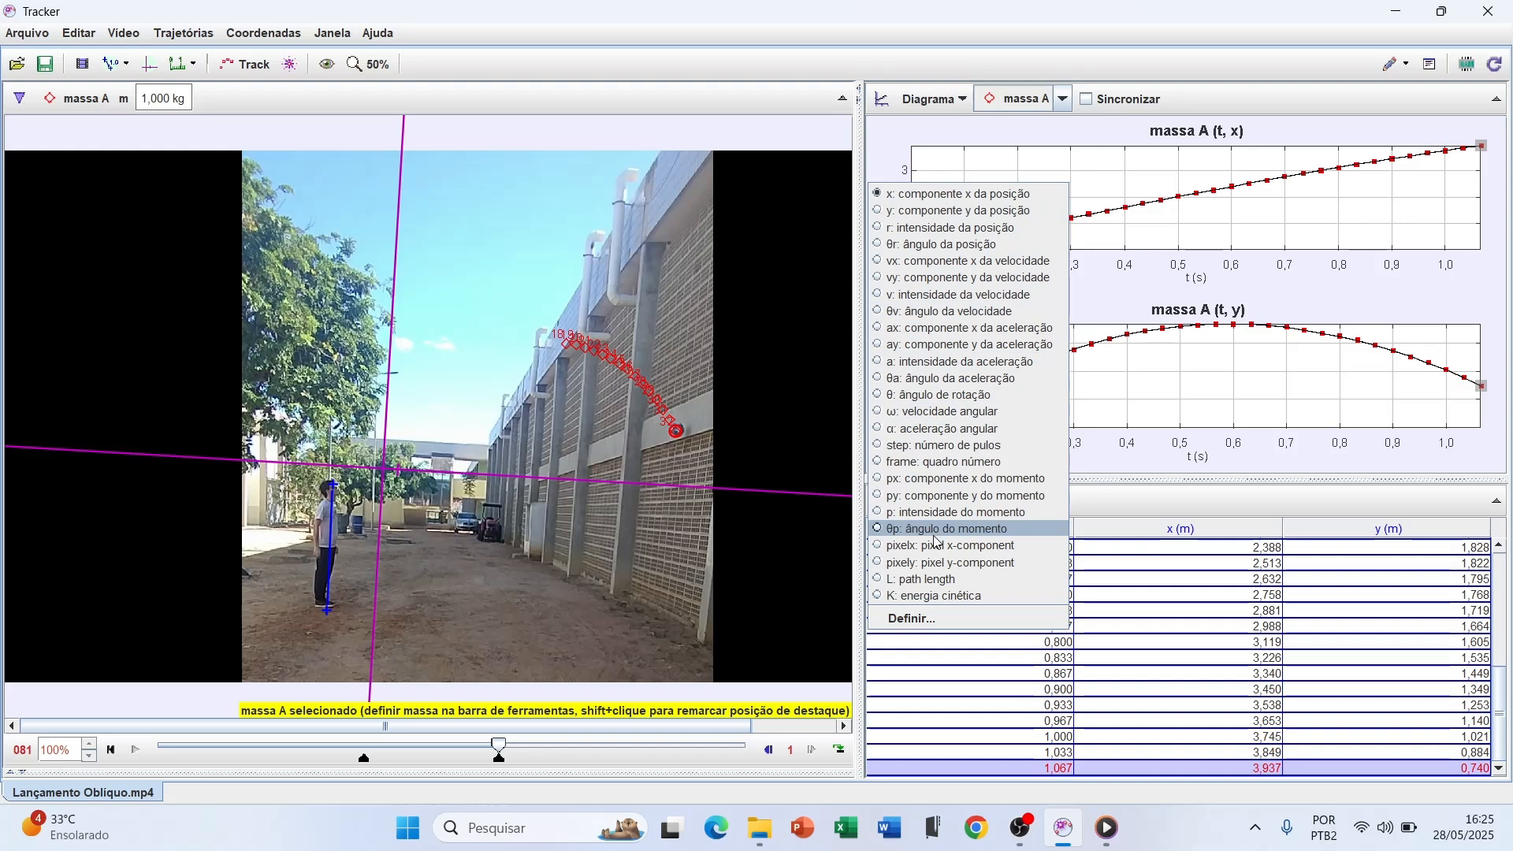
{"action": "left_click", "coordinate": [949, 250]}
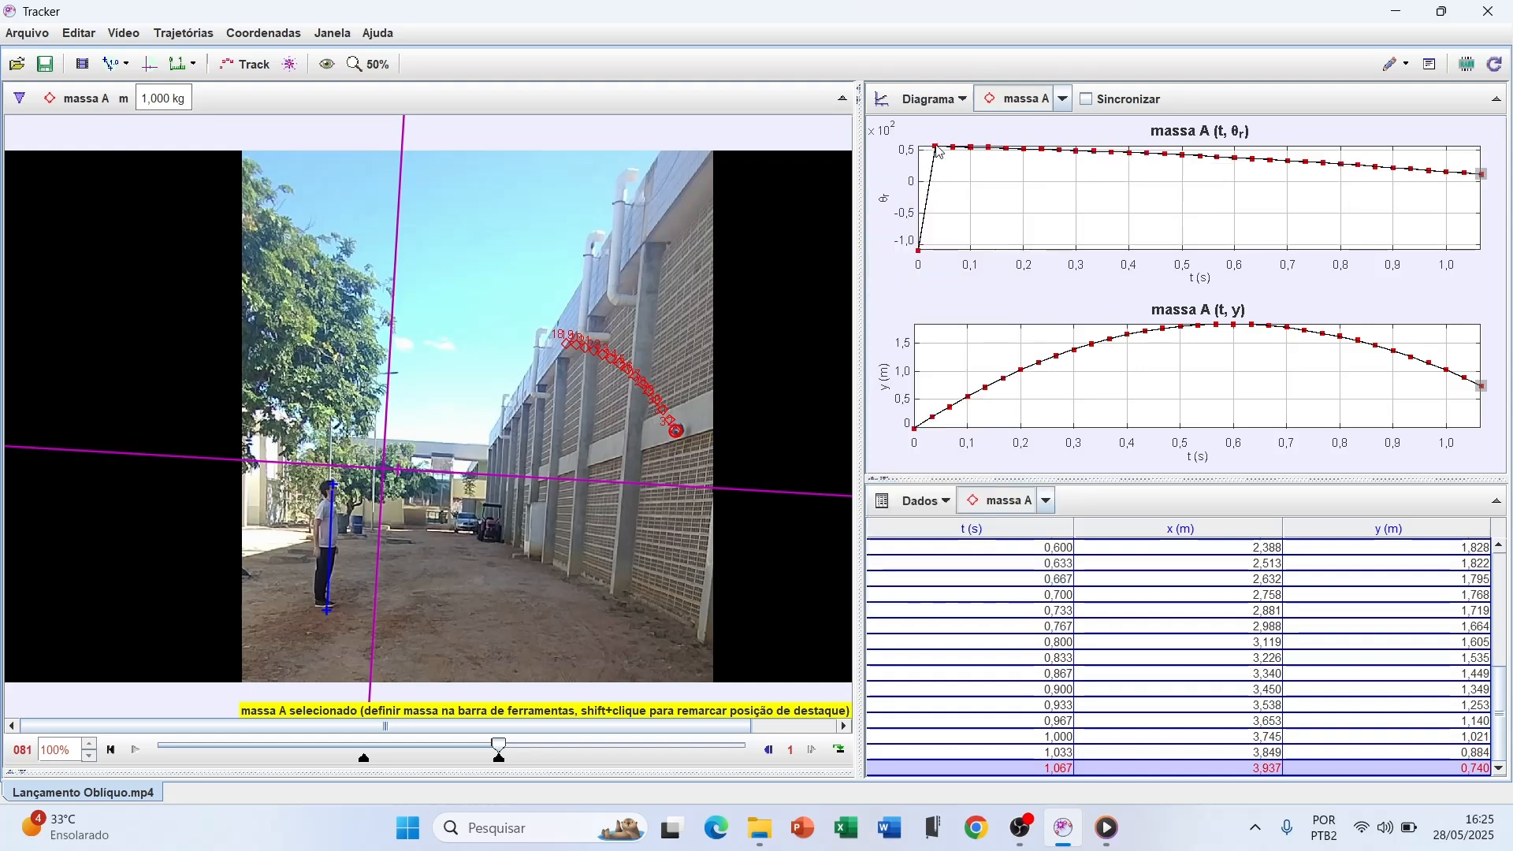
{"action": "left_click", "coordinate": [111, 750]}
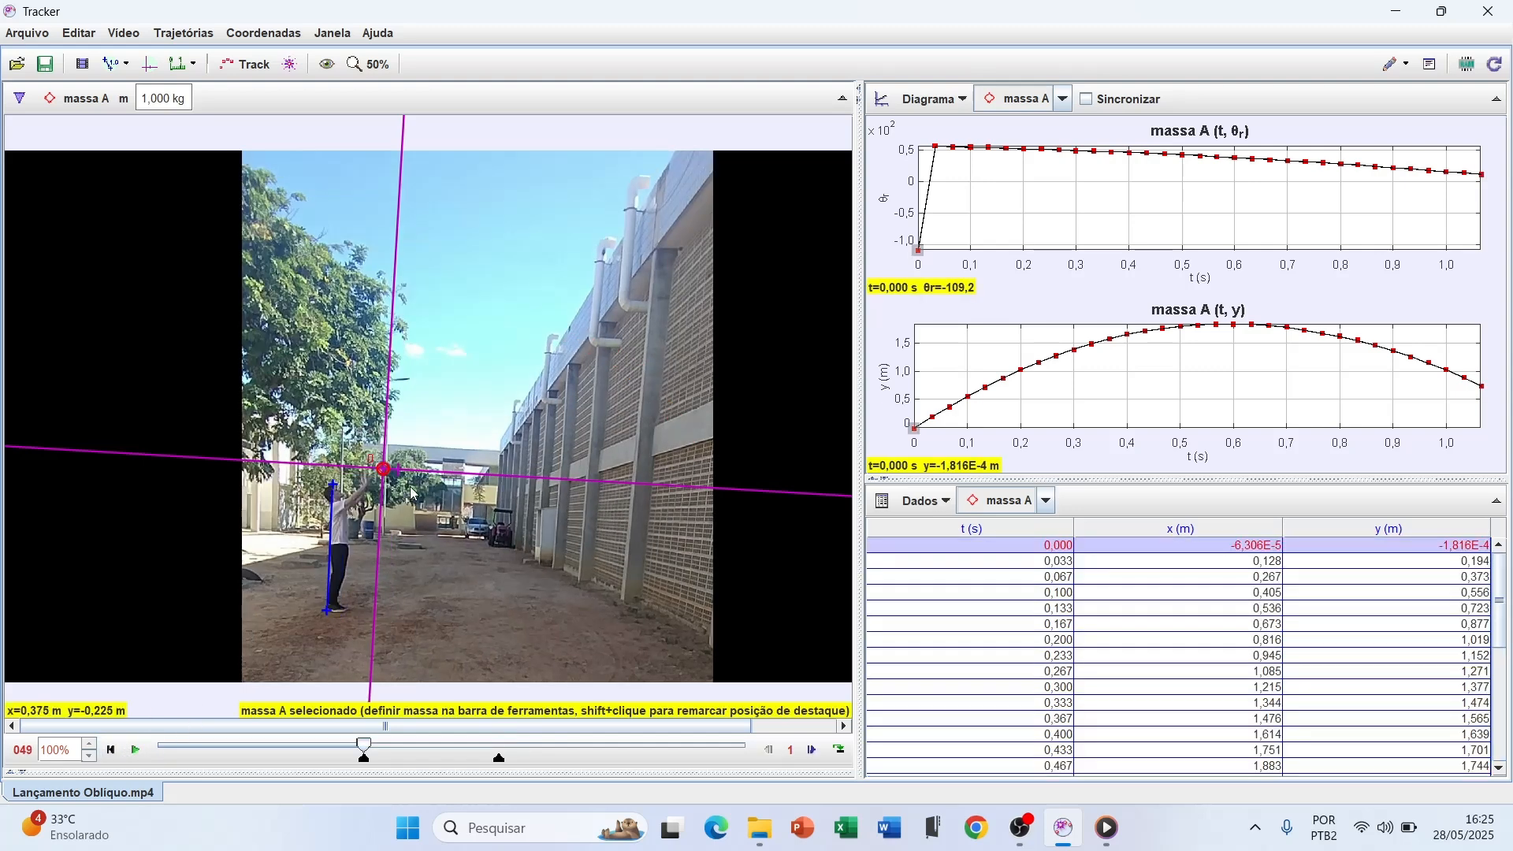
{"action": "scroll", "coordinate": [429, 510], "scroll_direction": "up", "scroll_amount": 3}
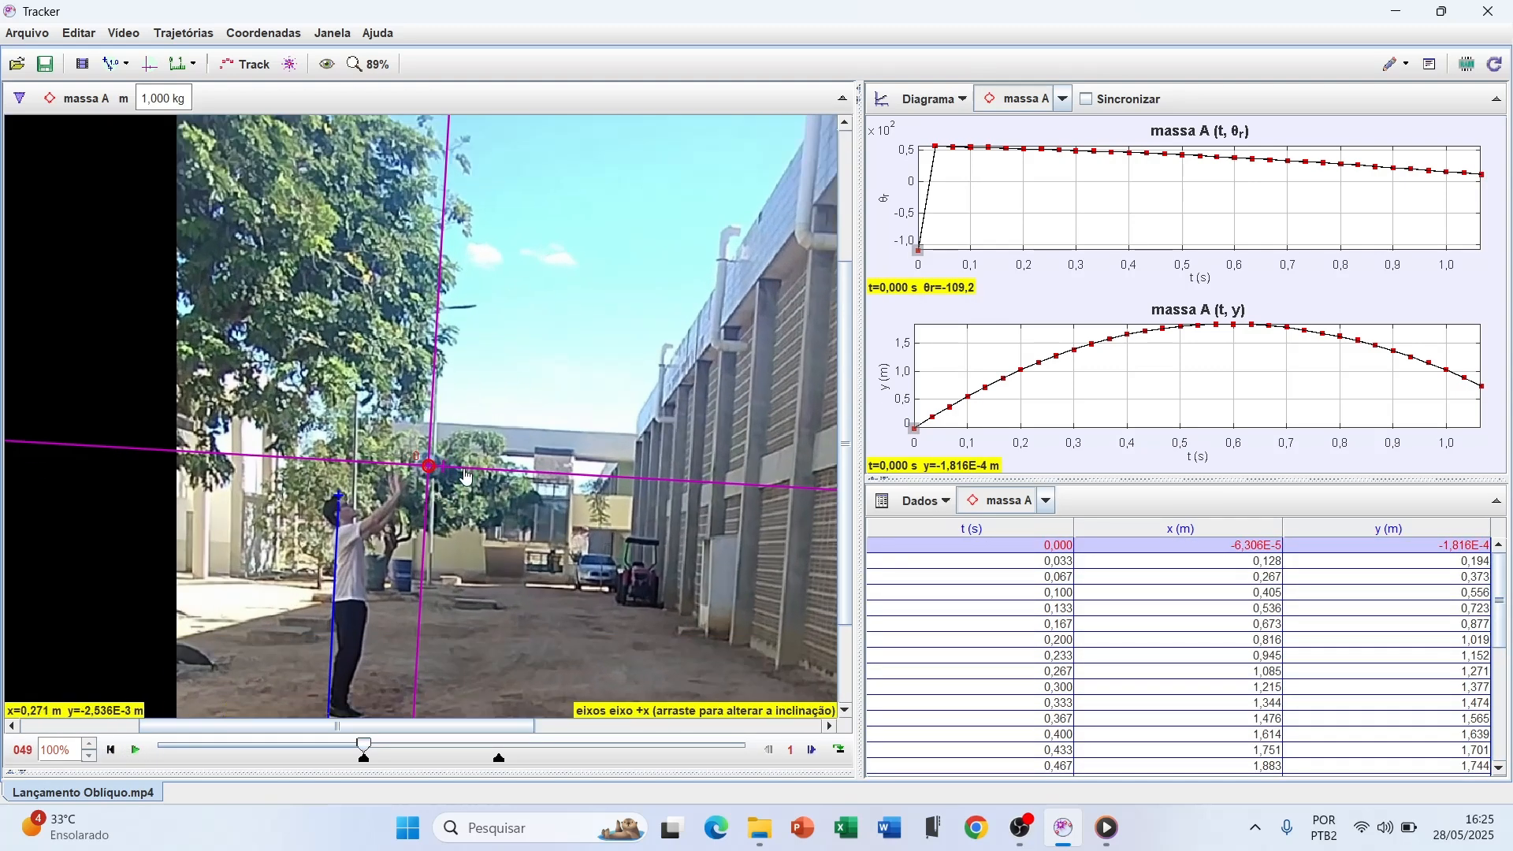
{"action": "scroll", "coordinate": [460, 476], "scroll_direction": "up", "scroll_amount": 1}
{"action": "scroll", "coordinate": [460, 475], "scroll_direction": "up", "scroll_amount": 1}
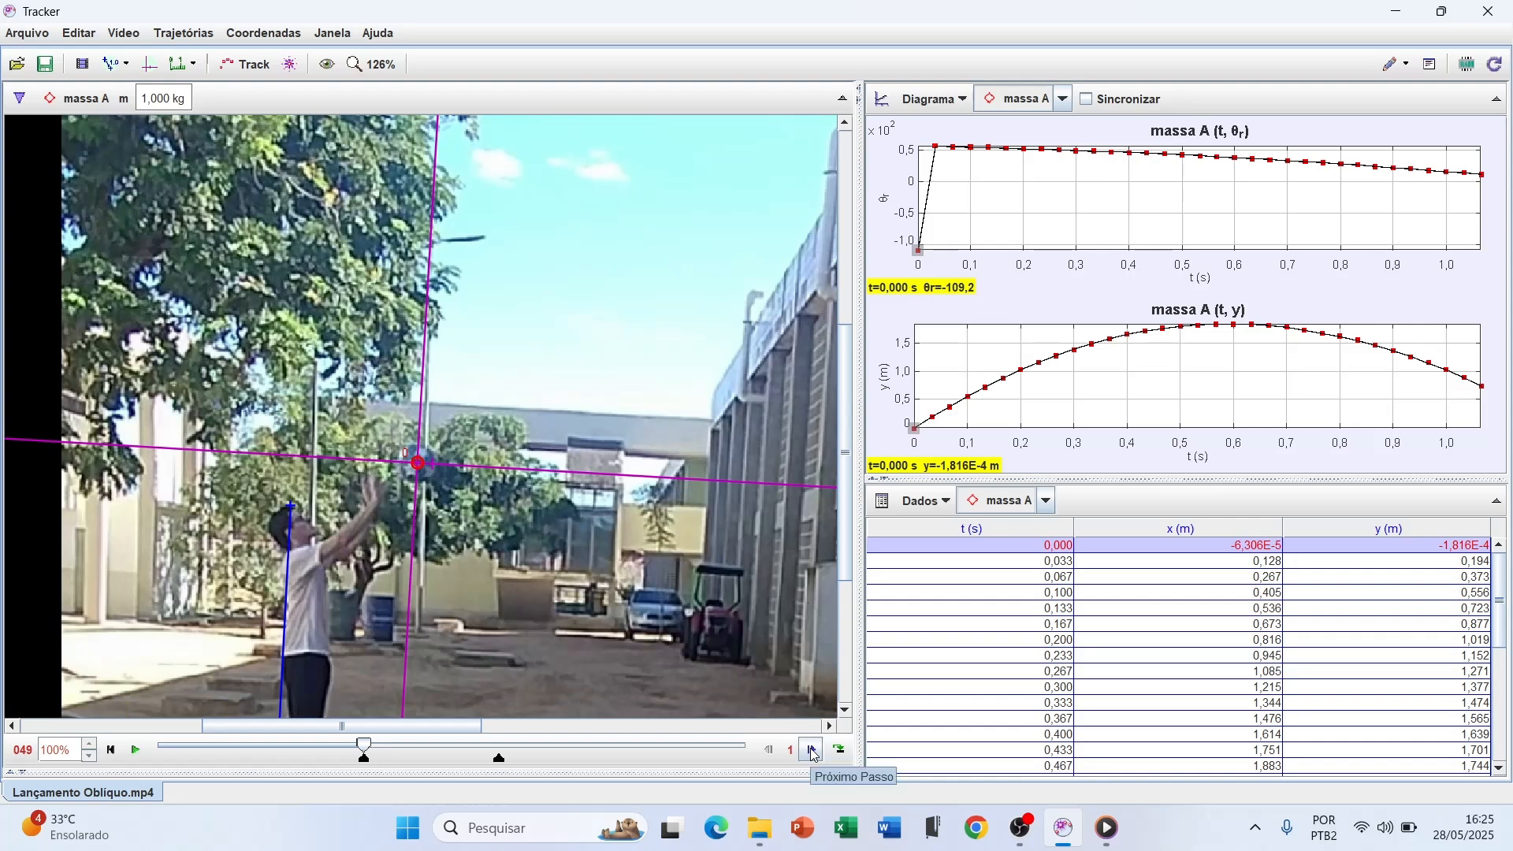
{"action": "scroll", "coordinate": [430, 497], "scroll_direction": "up", "scroll_amount": 2}
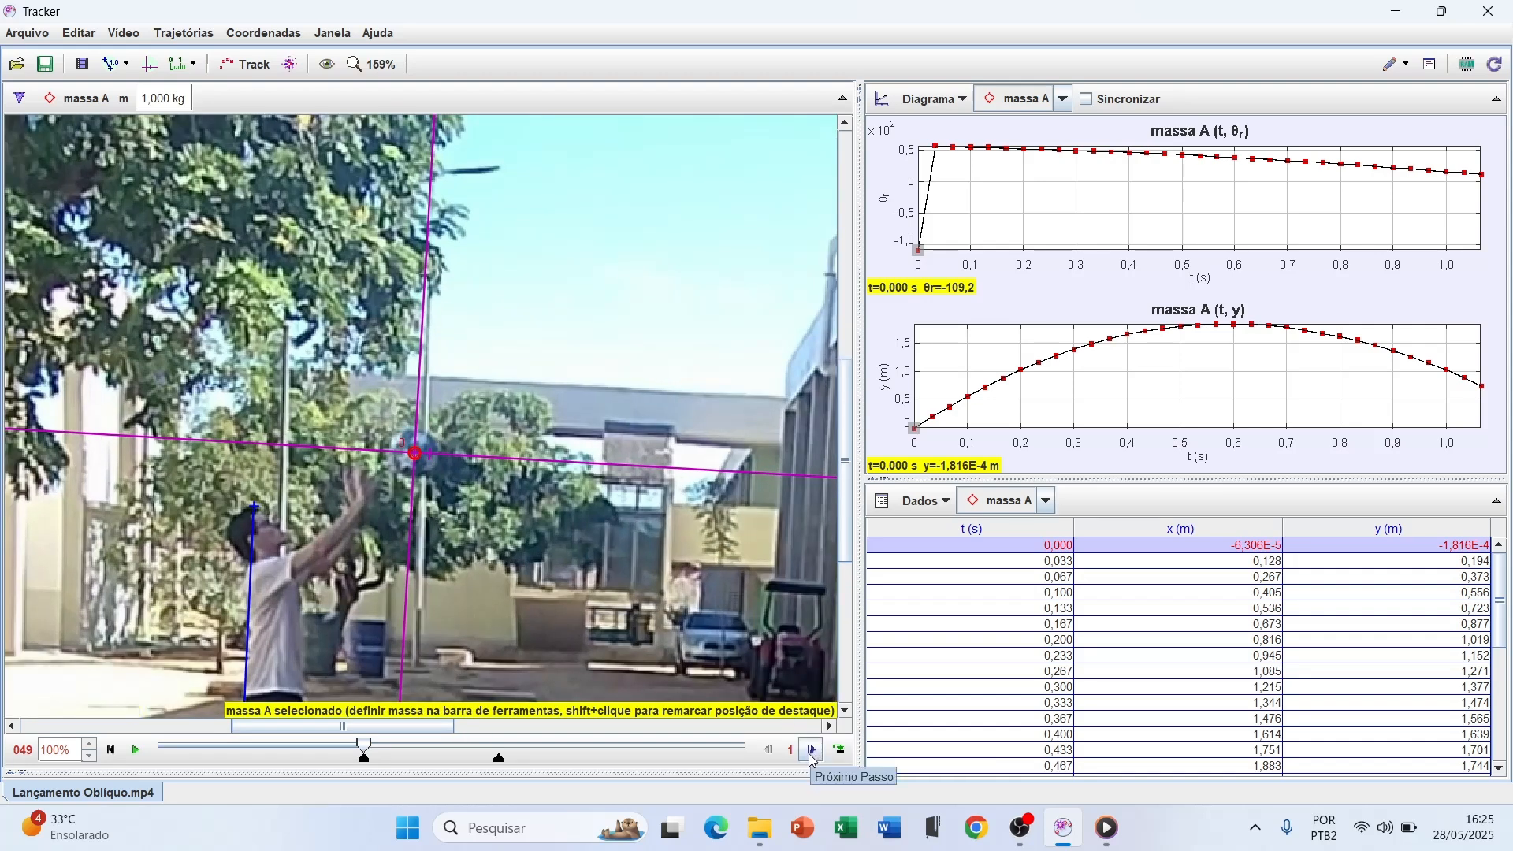
{"action": "left_click", "coordinate": [812, 752]}
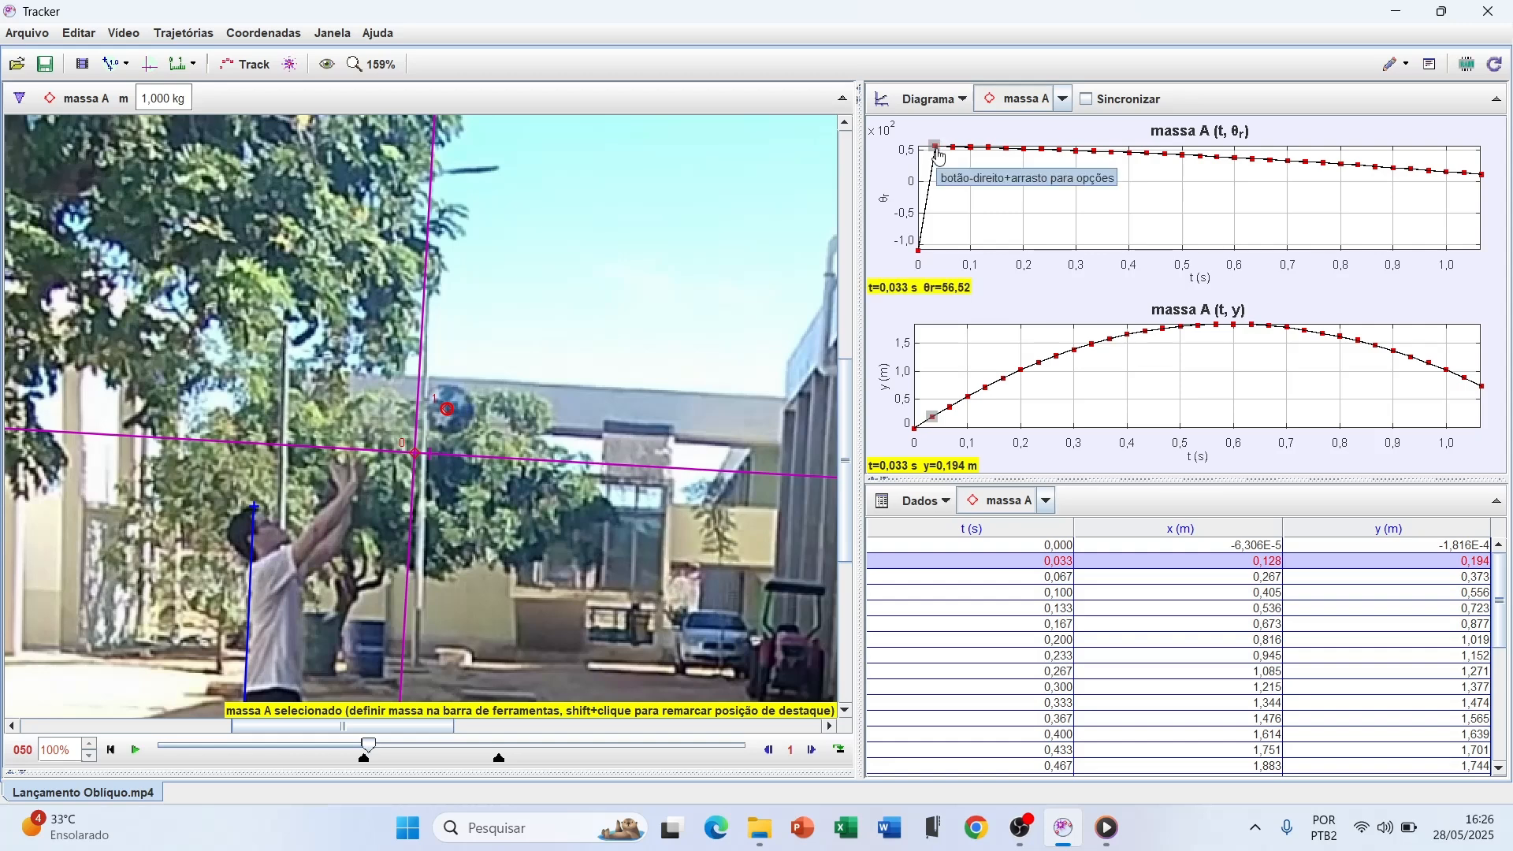
Examine the massa A data table from its first row to the final time value
{"action": "scroll", "coordinate": [663, 404], "scroll_direction": "down", "scroll_amount": 2}
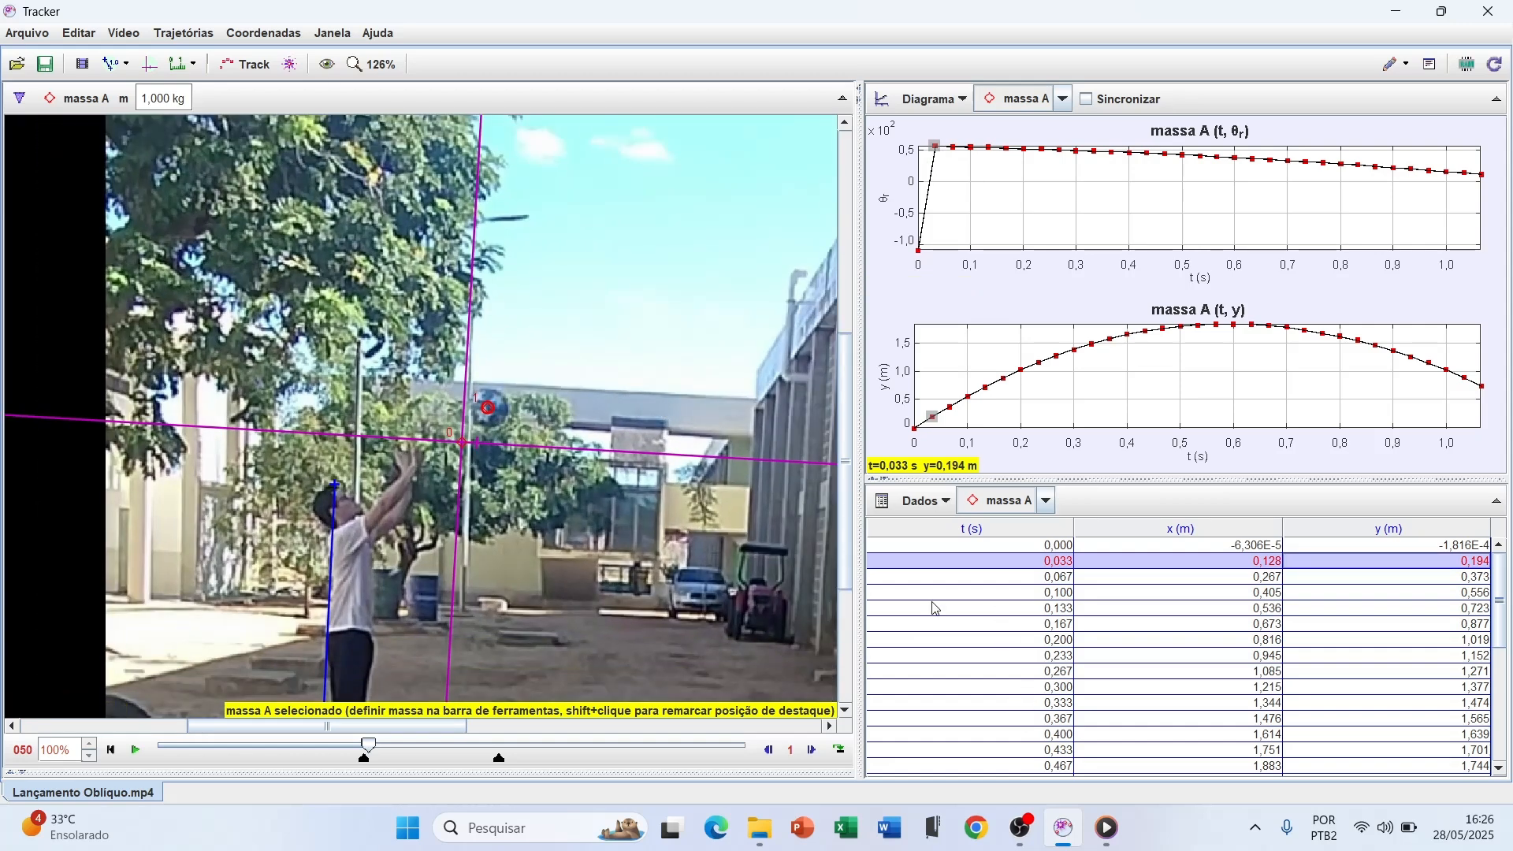
{"action": "scroll", "coordinate": [981, 613], "scroll_direction": "down", "scroll_amount": 1}
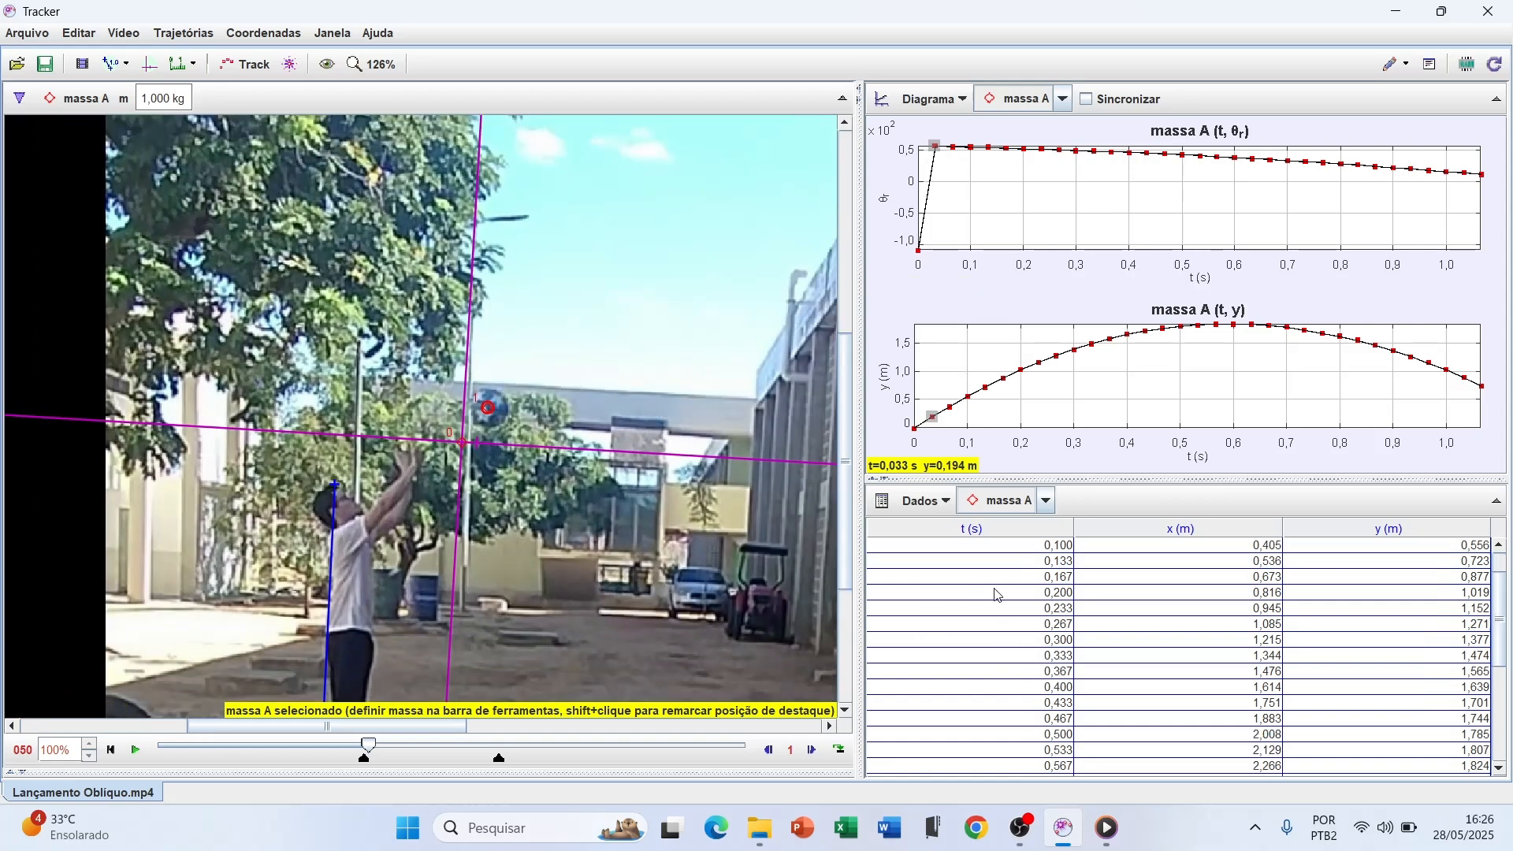
{"action": "scroll", "coordinate": [985, 587], "scroll_direction": "down", "scroll_amount": 5}
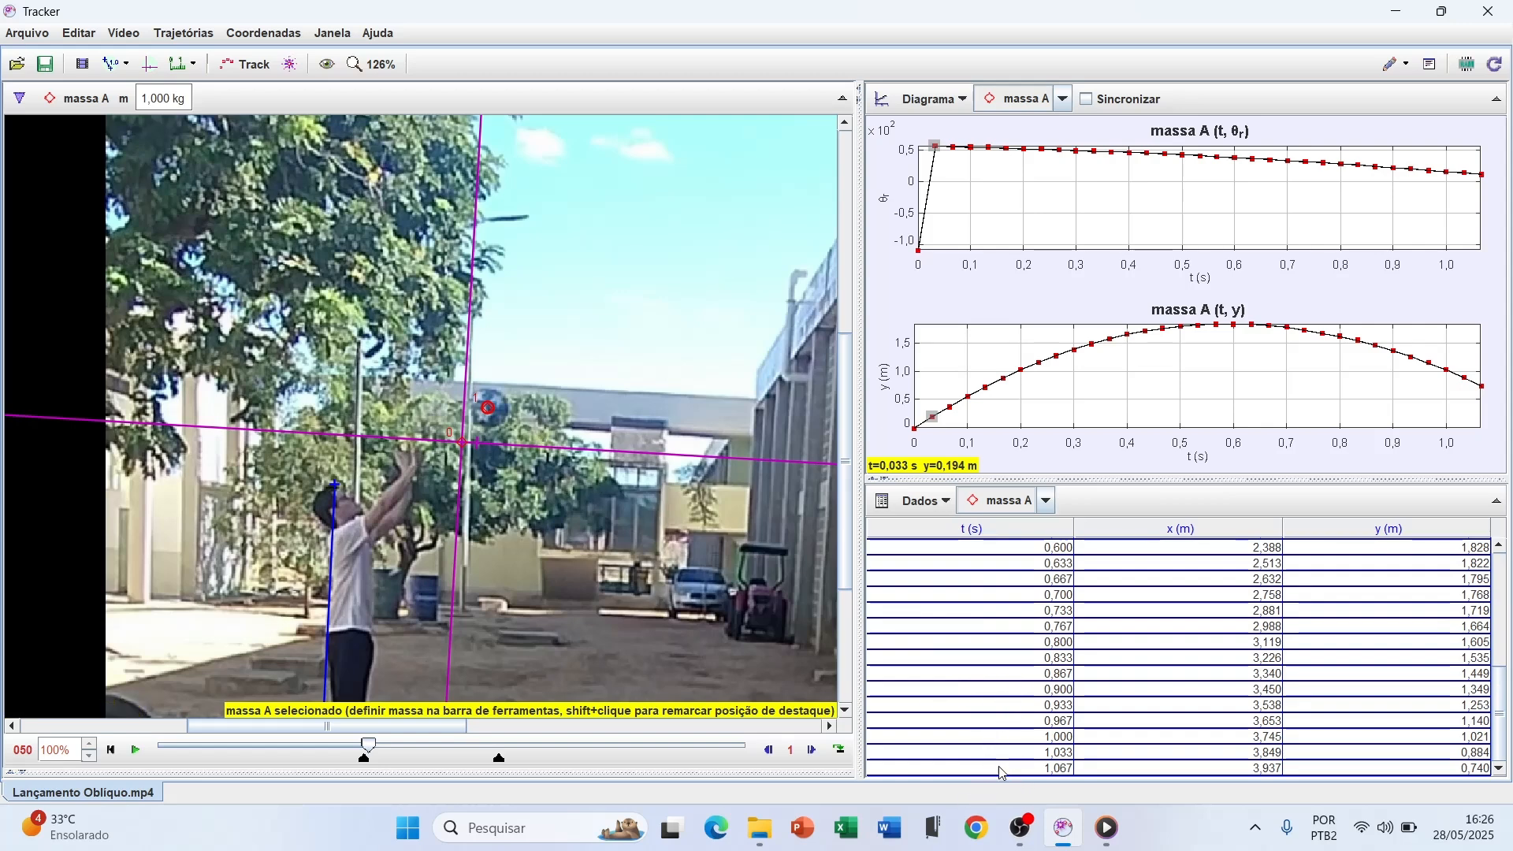
{"action": "left_click", "coordinate": [1056, 771]}
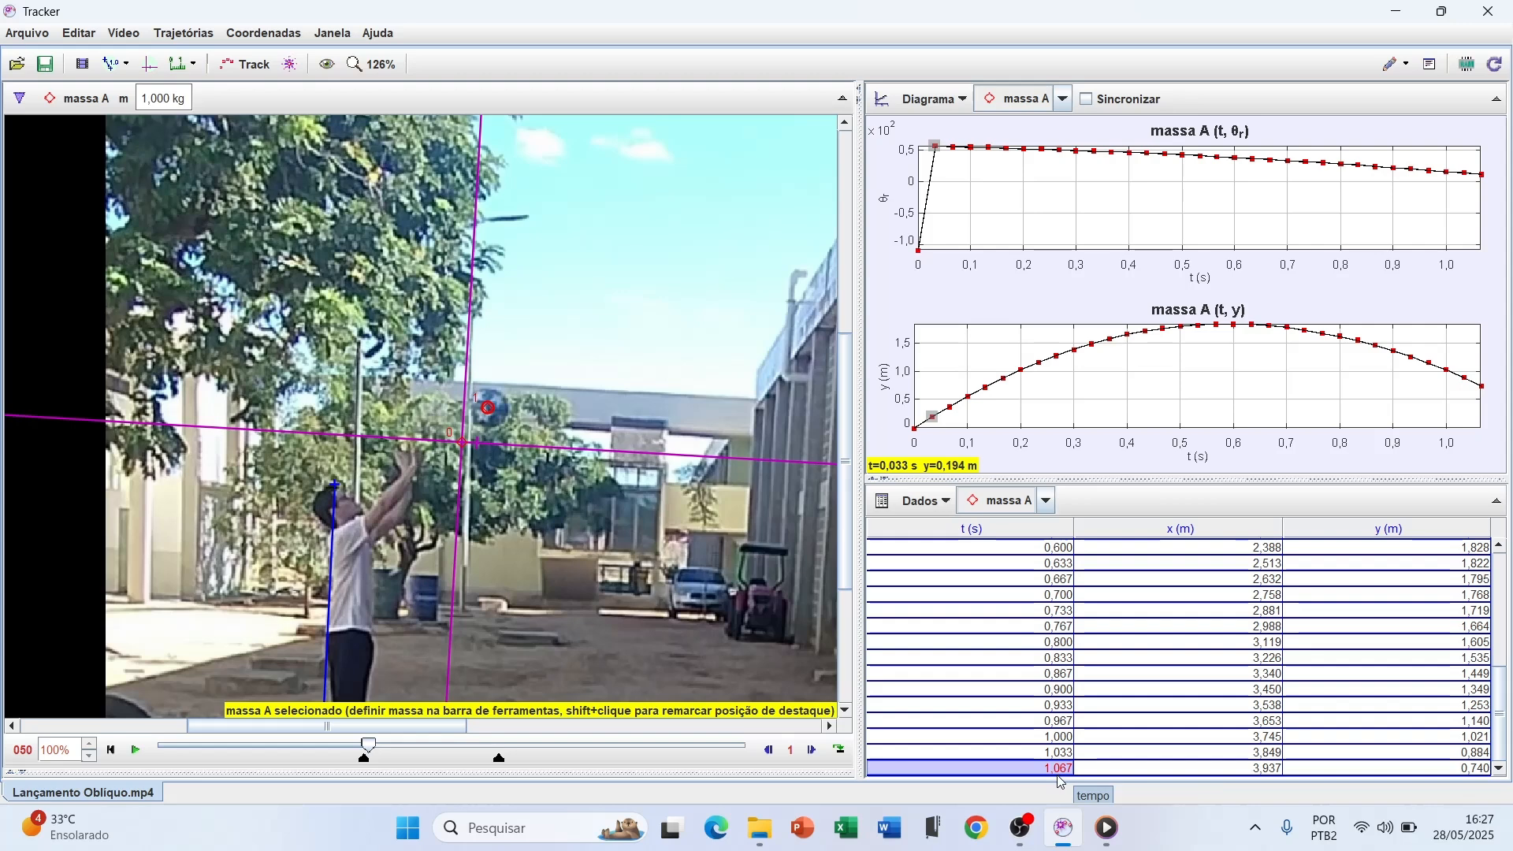
{"action": "scroll", "coordinate": [999, 624], "scroll_direction": "up", "scroll_amount": 5}
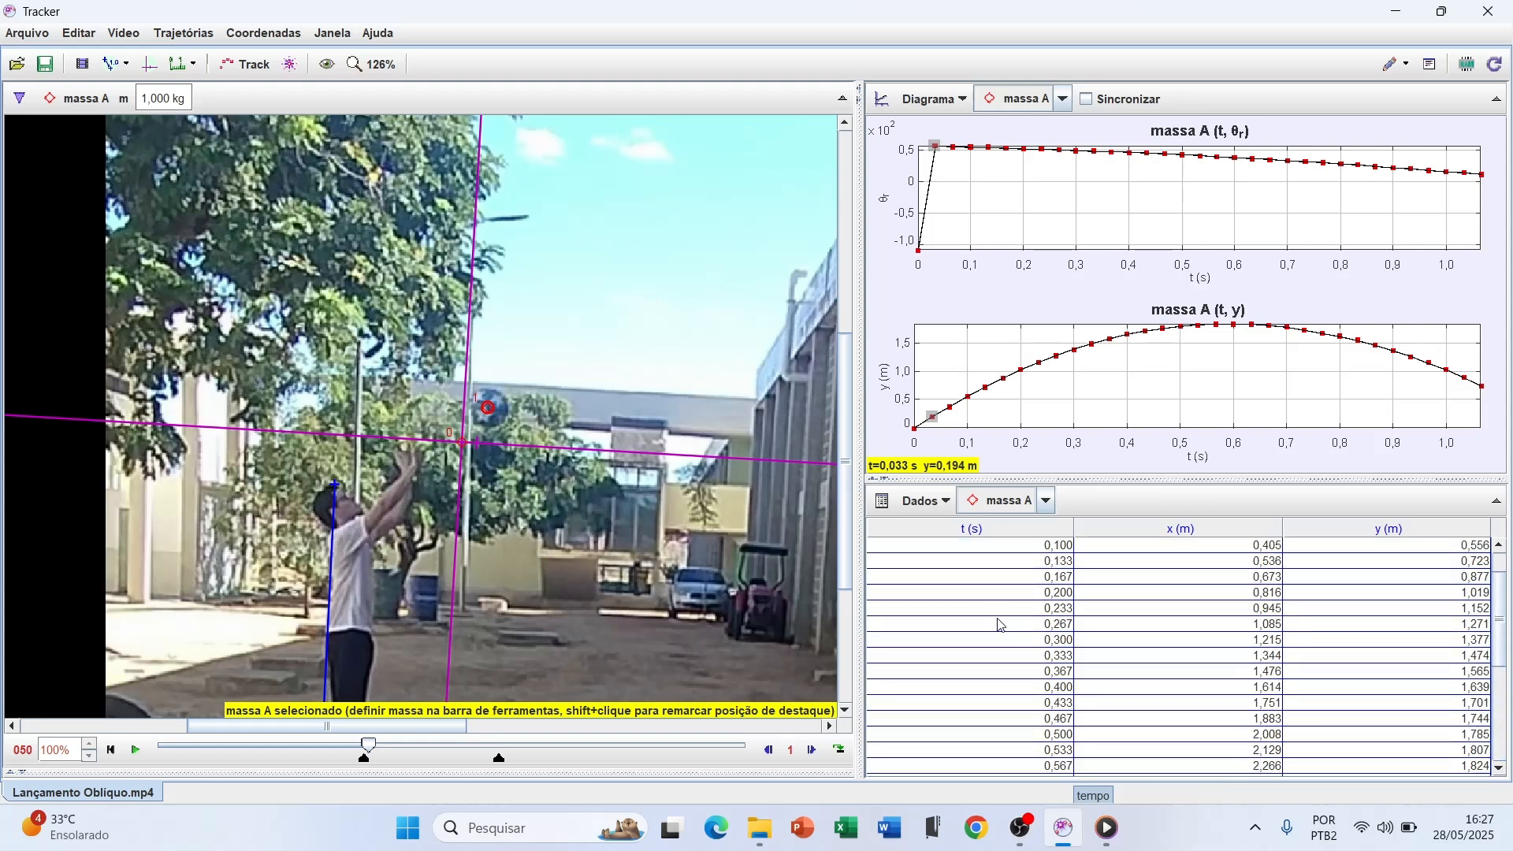
{"action": "scroll", "coordinate": [973, 600], "scroll_direction": "up", "scroll_amount": 1}
{"action": "scroll", "coordinate": [832, 451], "scroll_direction": "up", "scroll_amount": 2}
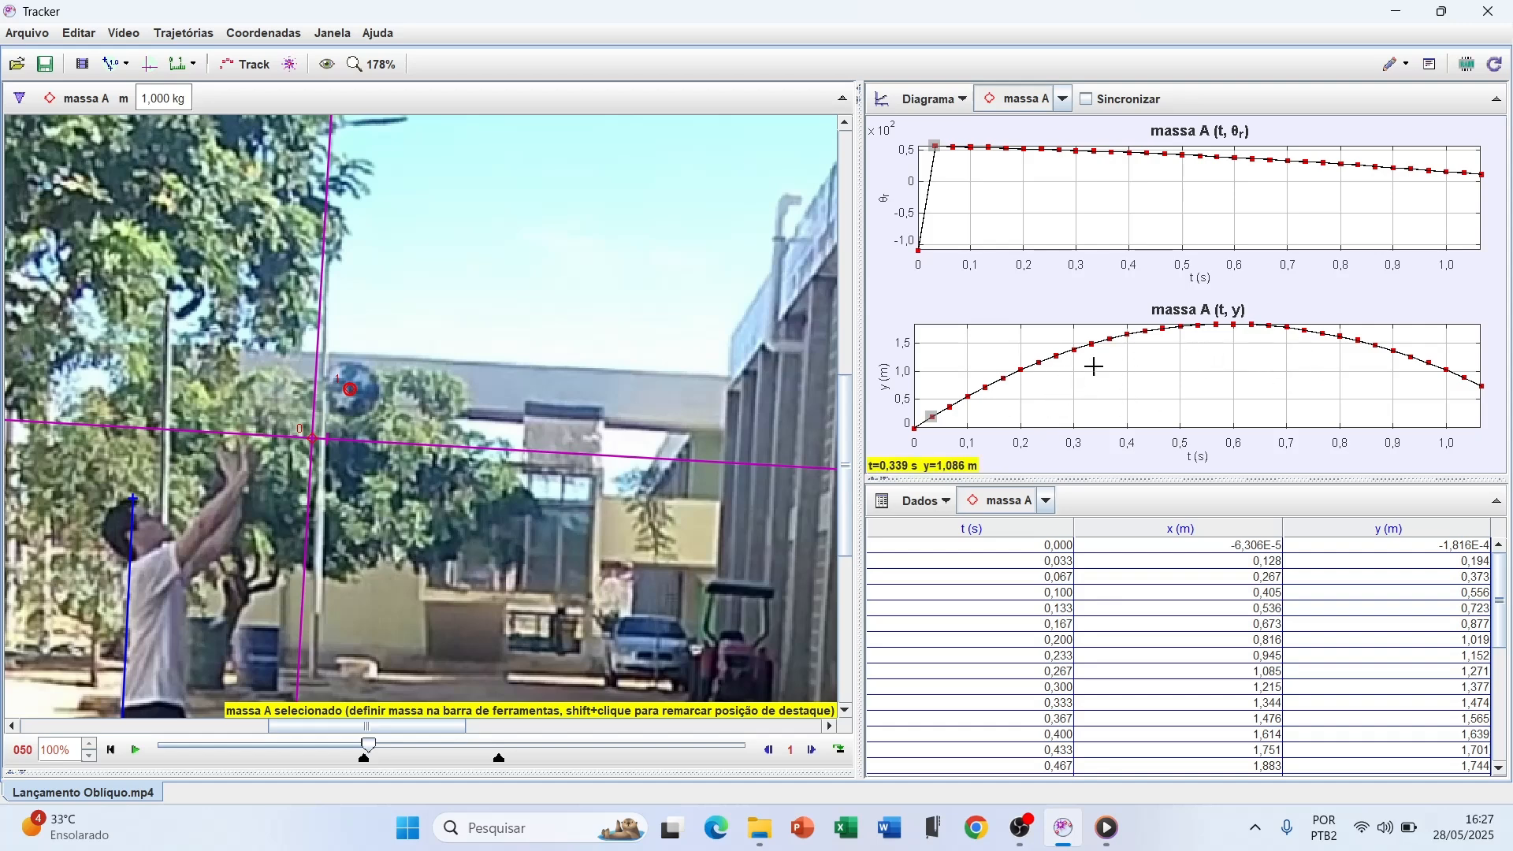
Switch the upper graph to the x component of position and back to the position angle θr
{"action": "left_click", "coordinate": [886, 197]}
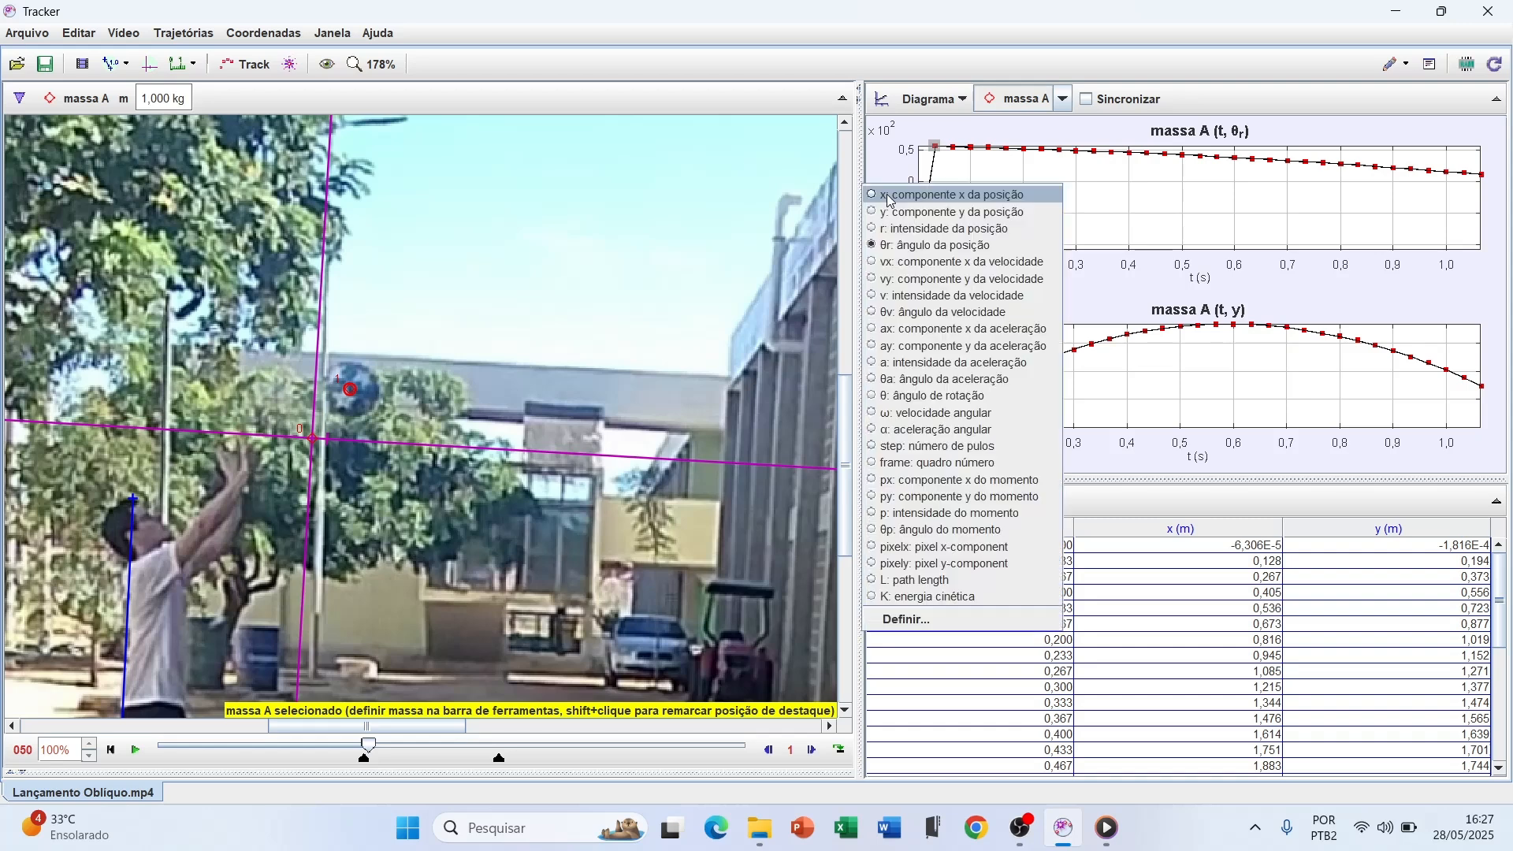
{"action": "left_click", "coordinate": [899, 197]}
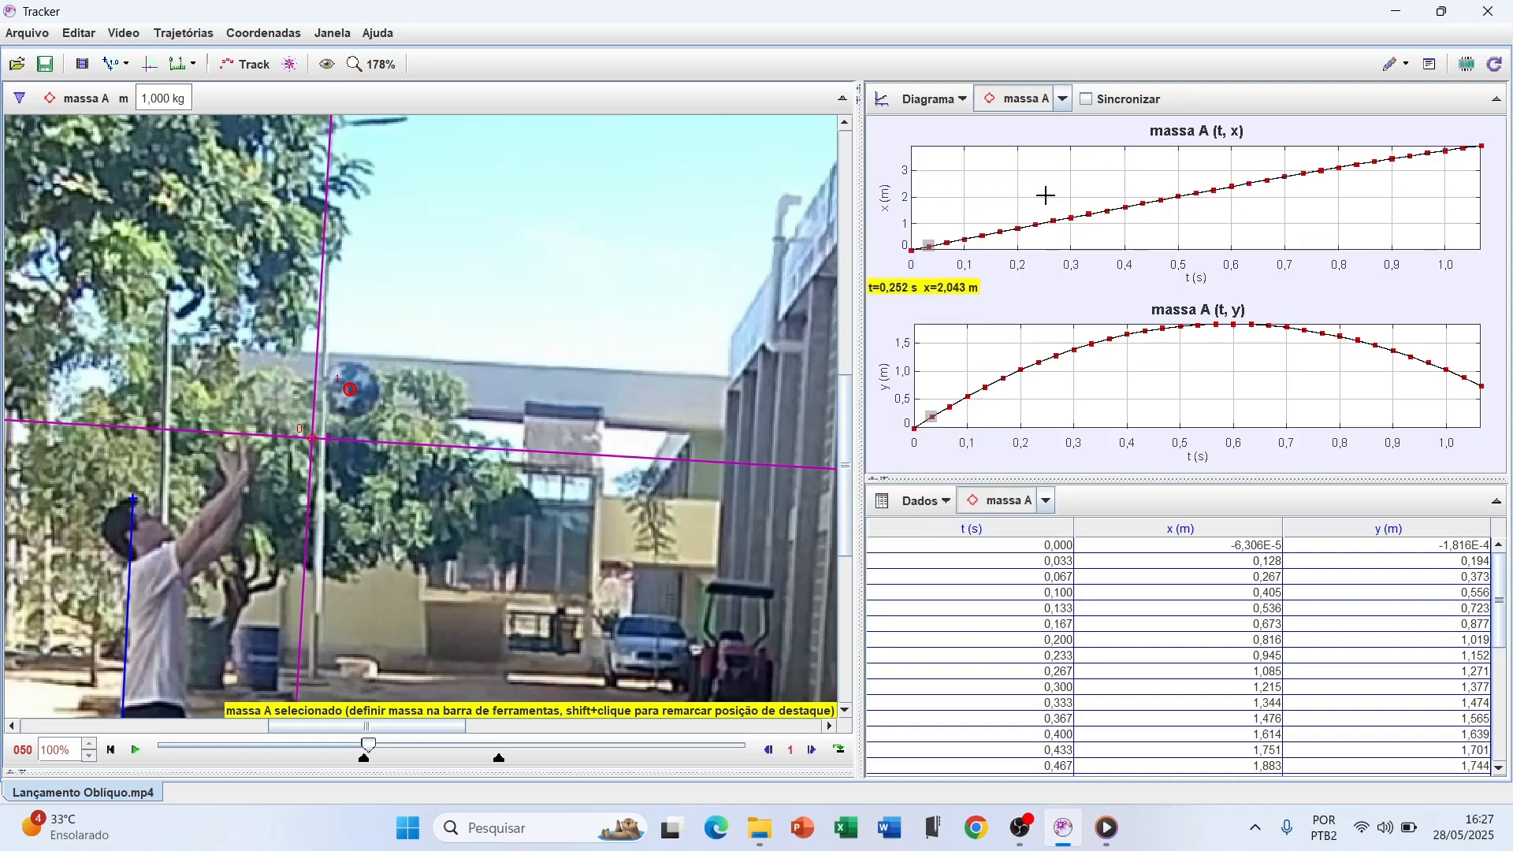
{"action": "left_click", "coordinate": [882, 211]}
{"action": "left_click", "coordinate": [910, 256]}
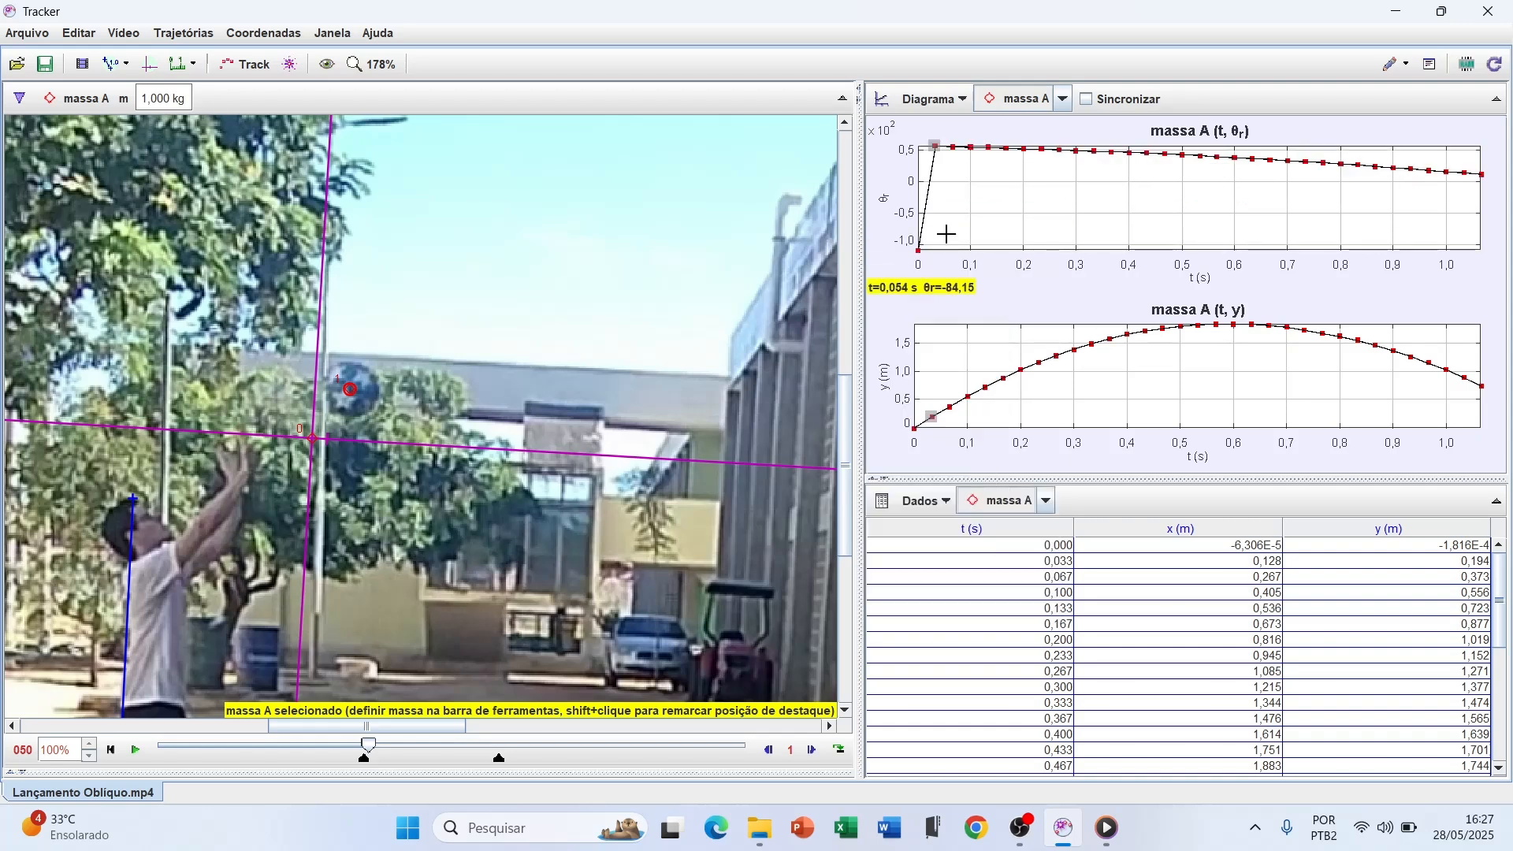
Review the later and earlier rows of the massa A table, the y-versus-t graph and the wider video view
{"action": "scroll", "coordinate": [1021, 668], "scroll_direction": "down", "scroll_amount": 6}
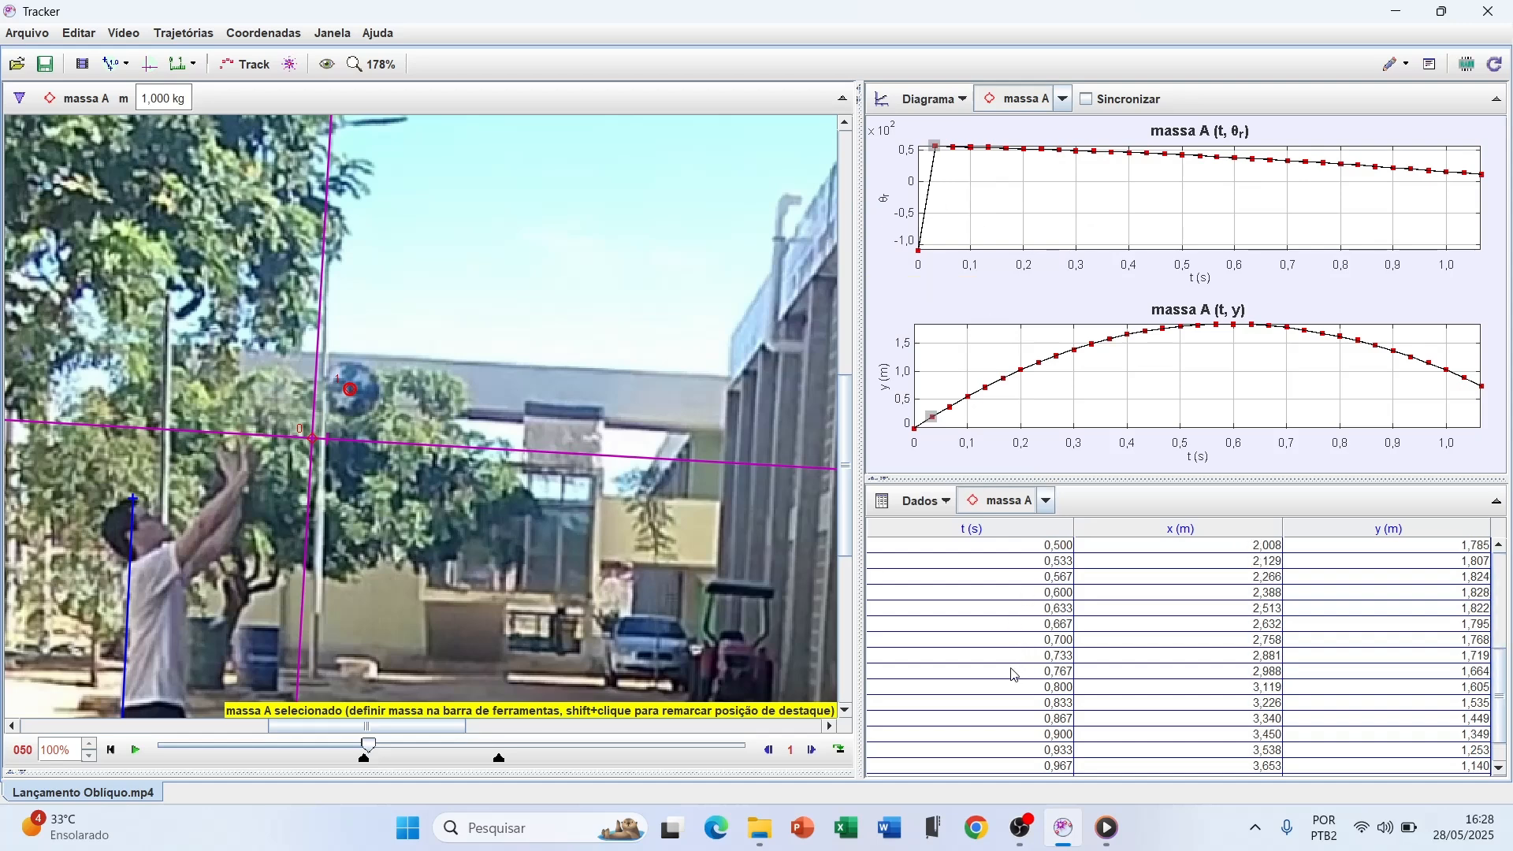
{"action": "scroll", "coordinate": [995, 611], "scroll_direction": "up", "scroll_amount": 6}
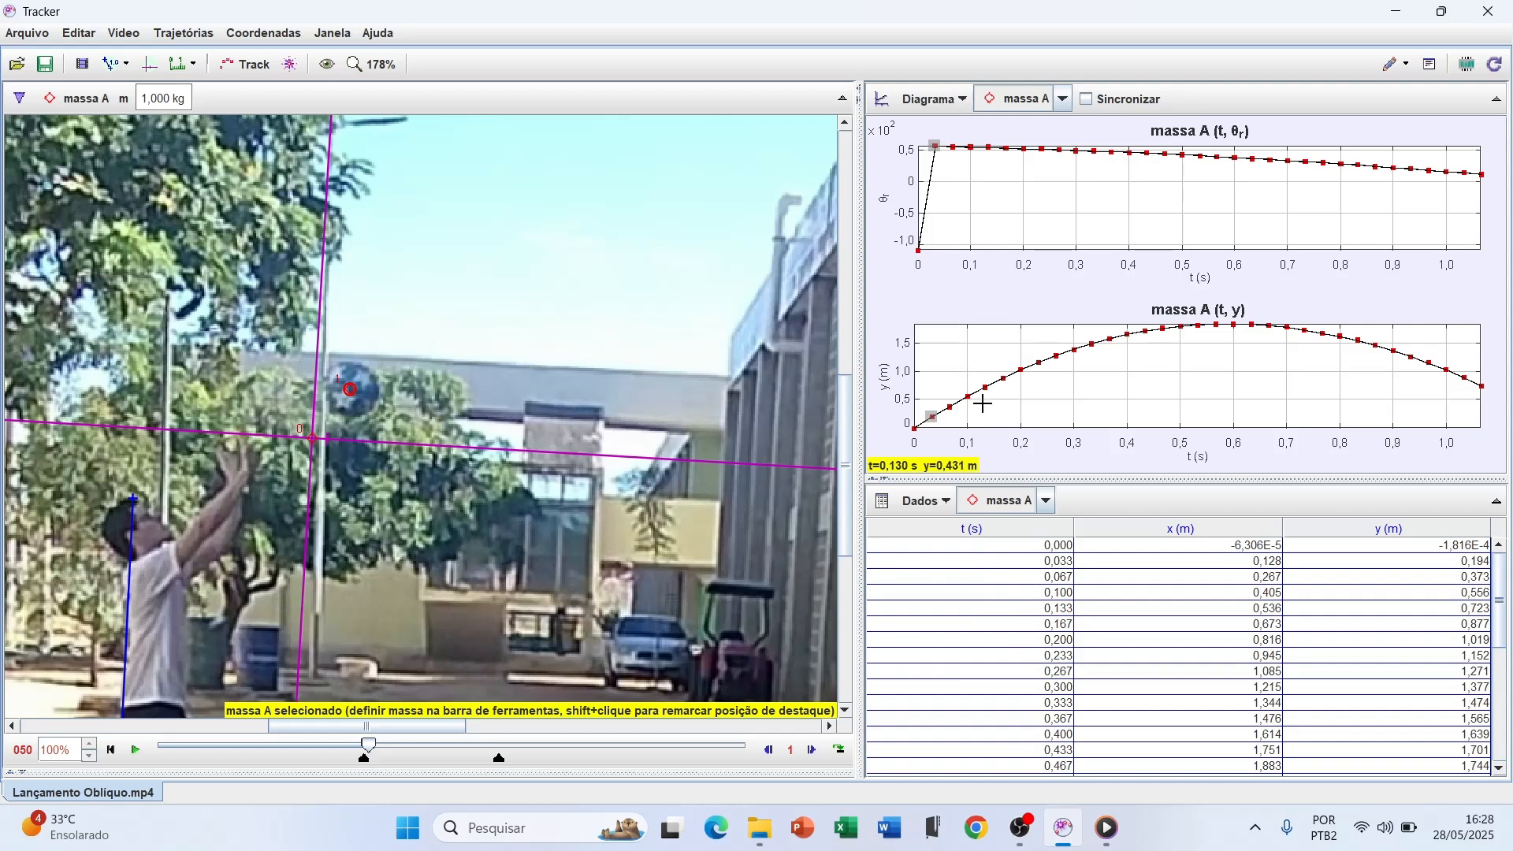
{"action": "mouse_move", "coordinate": [895, 419]}
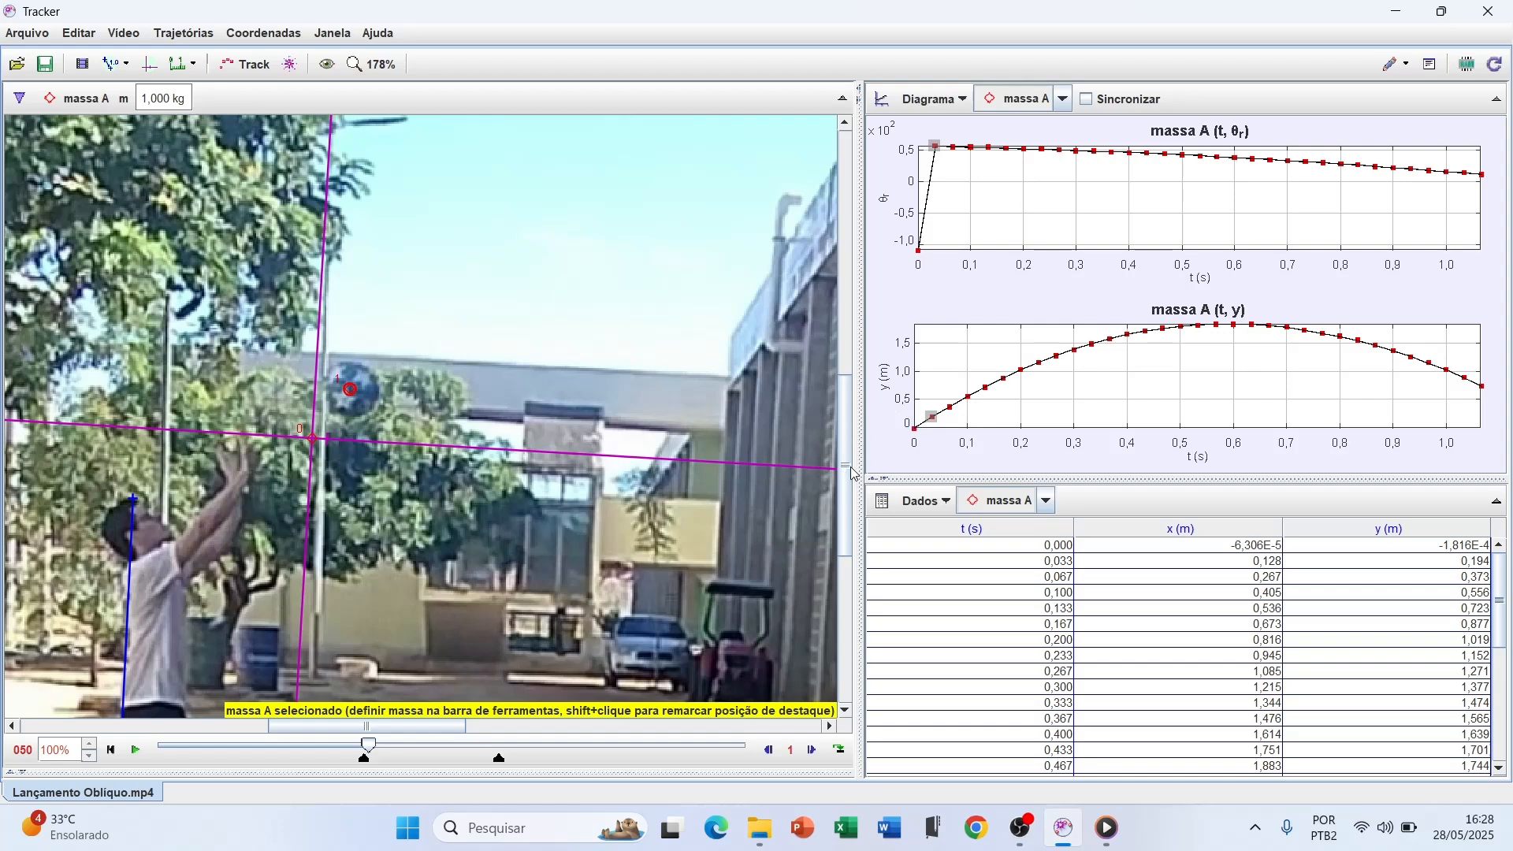
{"action": "scroll", "coordinate": [830, 470], "scroll_direction": "down", "scroll_amount": 1}
{"action": "scroll", "coordinate": [831, 470], "scroll_direction": "down", "scroll_amount": 1}
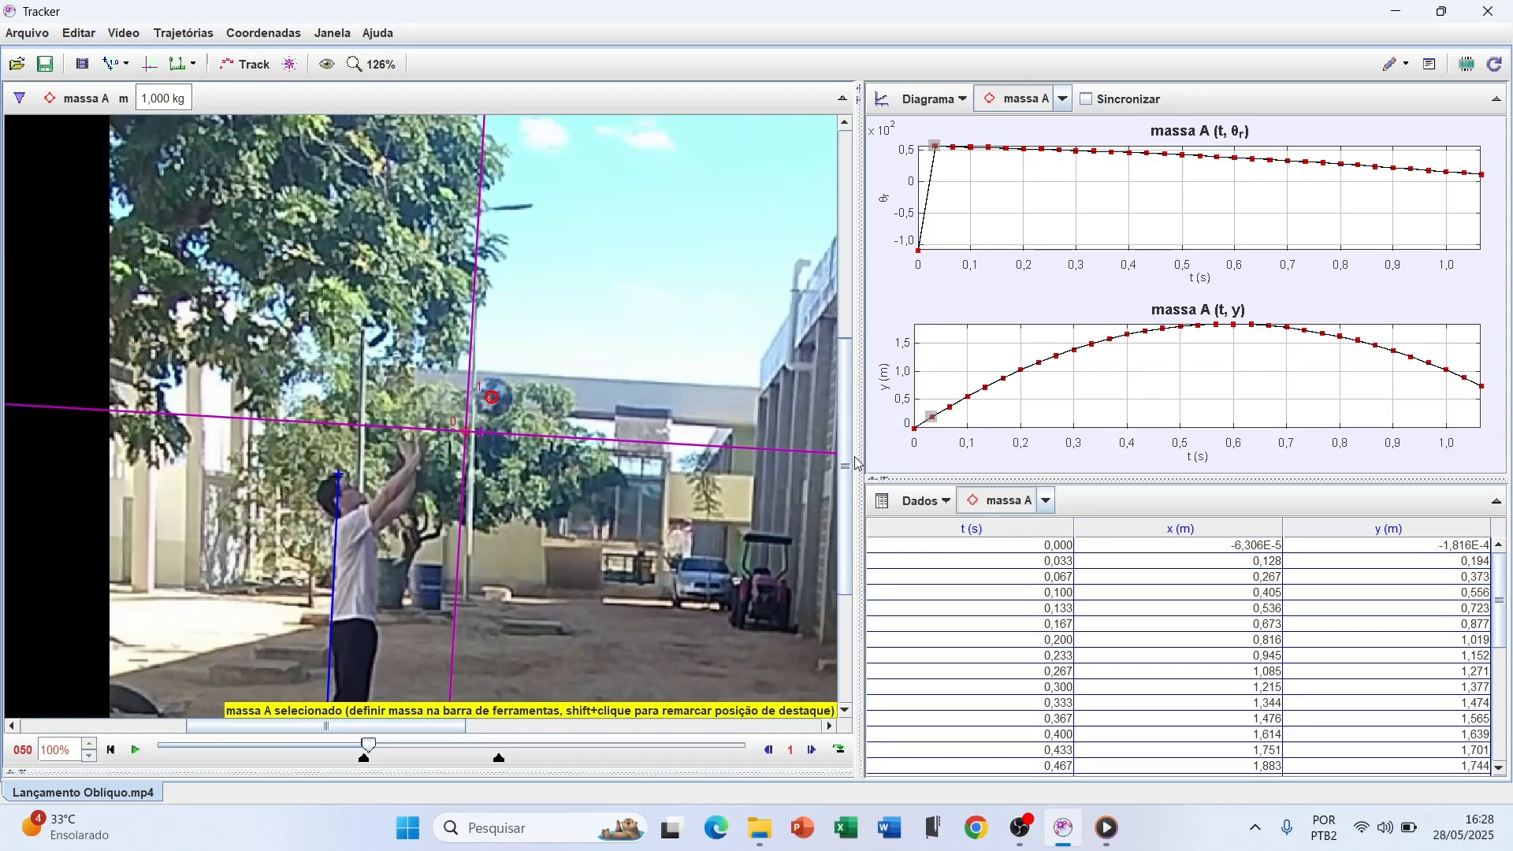